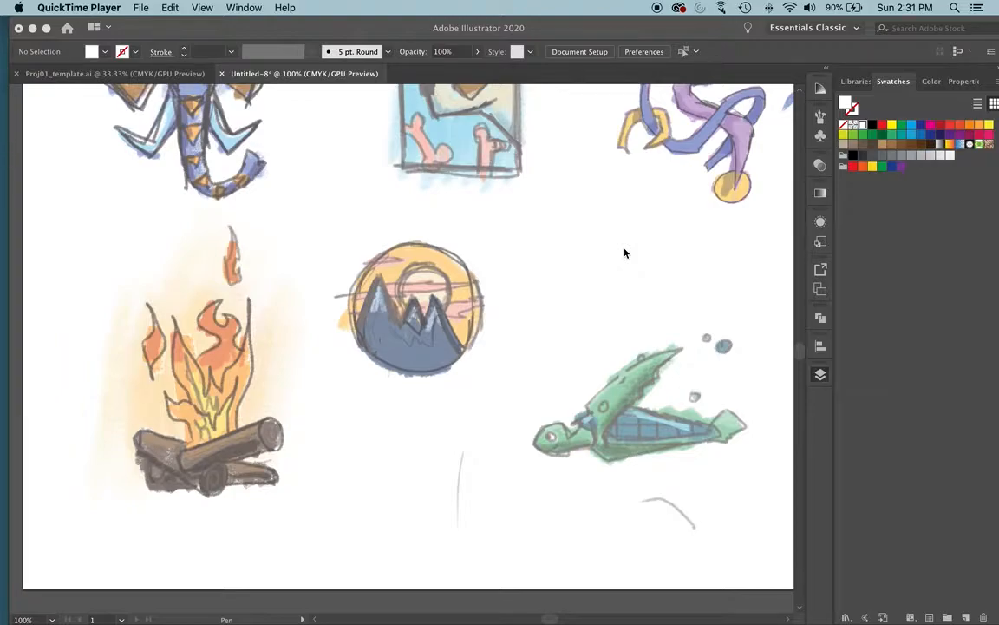
{"action": "scroll", "coordinate": [624, 253], "scroll_direction": "up", "scroll_amount": 5}
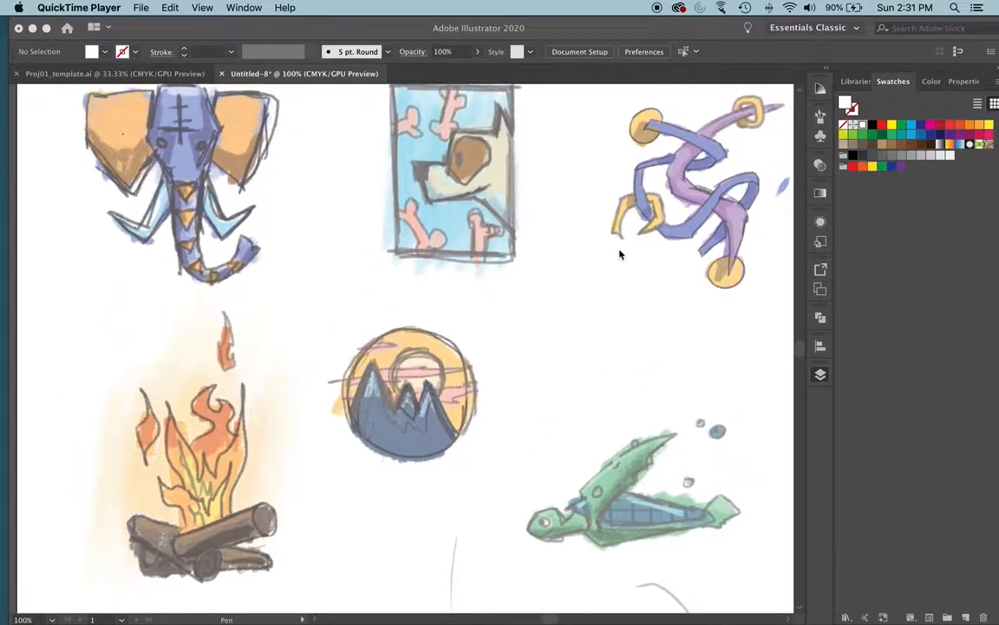
{"action": "scroll", "coordinate": [619, 254], "scroll_direction": "up", "scroll_amount": 4}
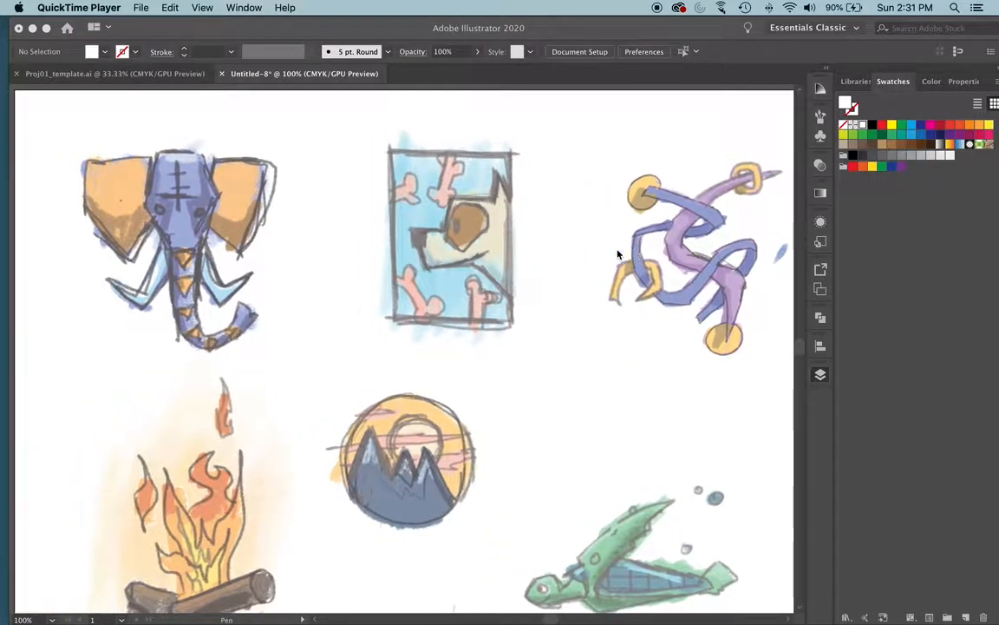
{"action": "scroll", "coordinate": [617, 253], "scroll_direction": "down", "scroll_amount": 3}
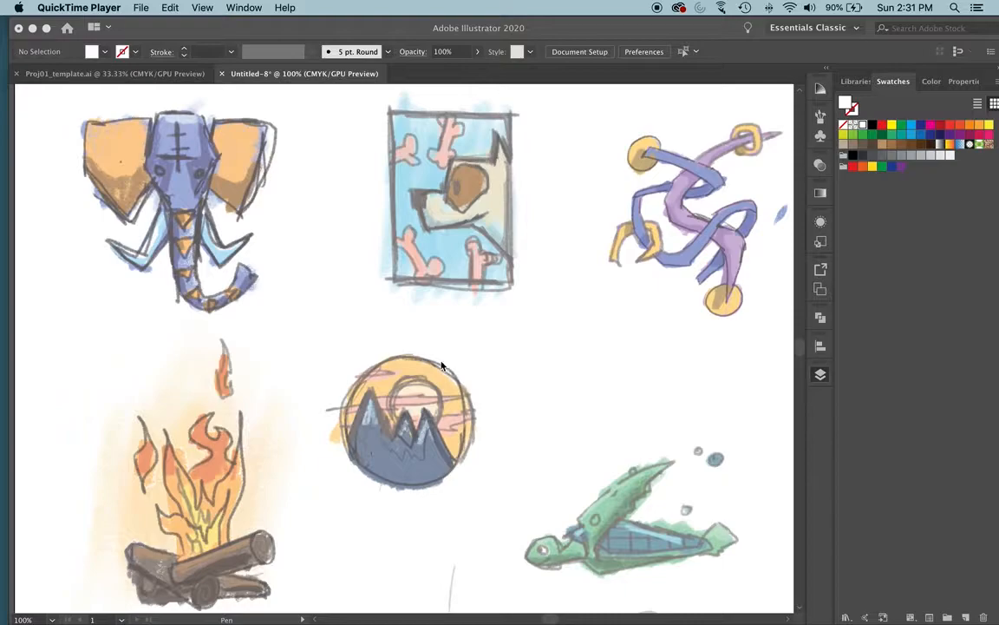
{"action": "scroll", "coordinate": [425, 348], "scroll_direction": "down", "scroll_amount": 1}
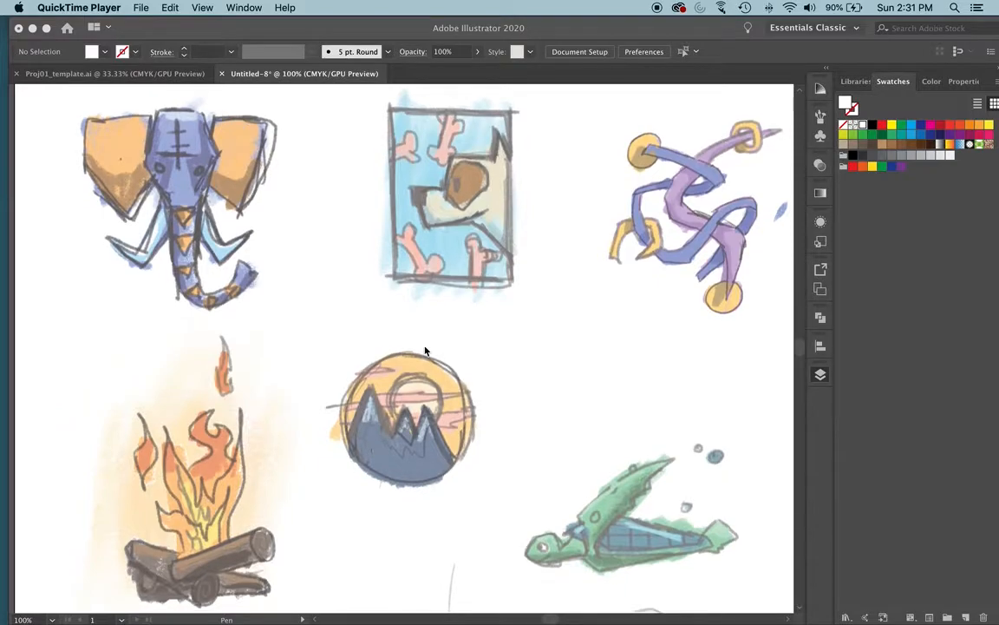
Show the Layers panel, dock it directly above the Align panel, and reopen it from its new place.
{"action": "left_click", "coordinate": [820, 379]}
{"action": "left_click", "coordinate": [820, 378]}
{"action": "left_click", "coordinate": [821, 378]}
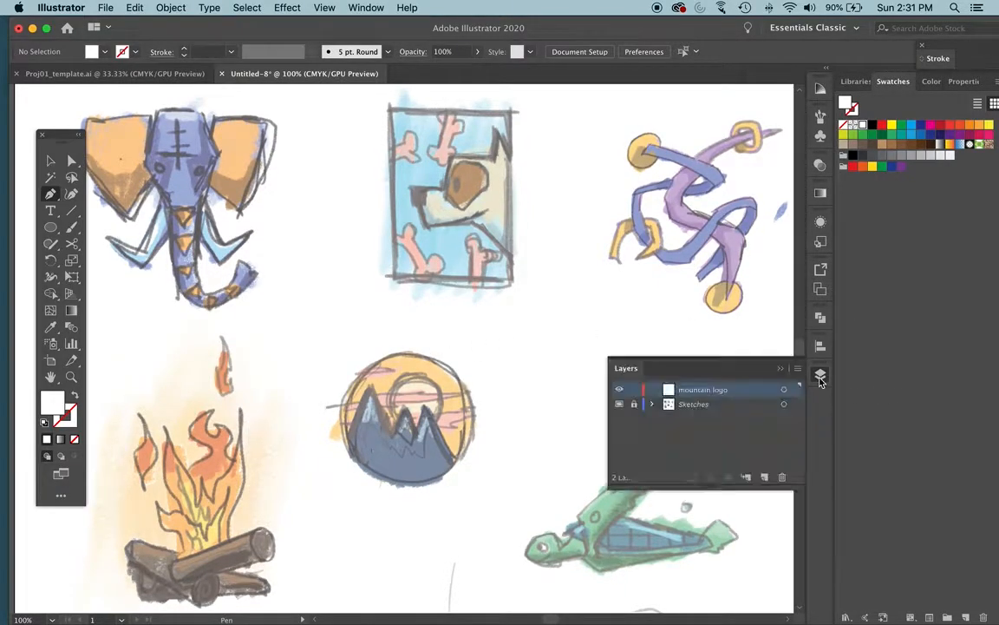
{"action": "left_click_drag", "start_coordinate": [743, 375], "coordinate": [820, 376]}
{"action": "left_click", "coordinate": [820, 375]}
{"action": "left_click", "coordinate": [821, 375]}
{"action": "left_click", "coordinate": [367, 8]}
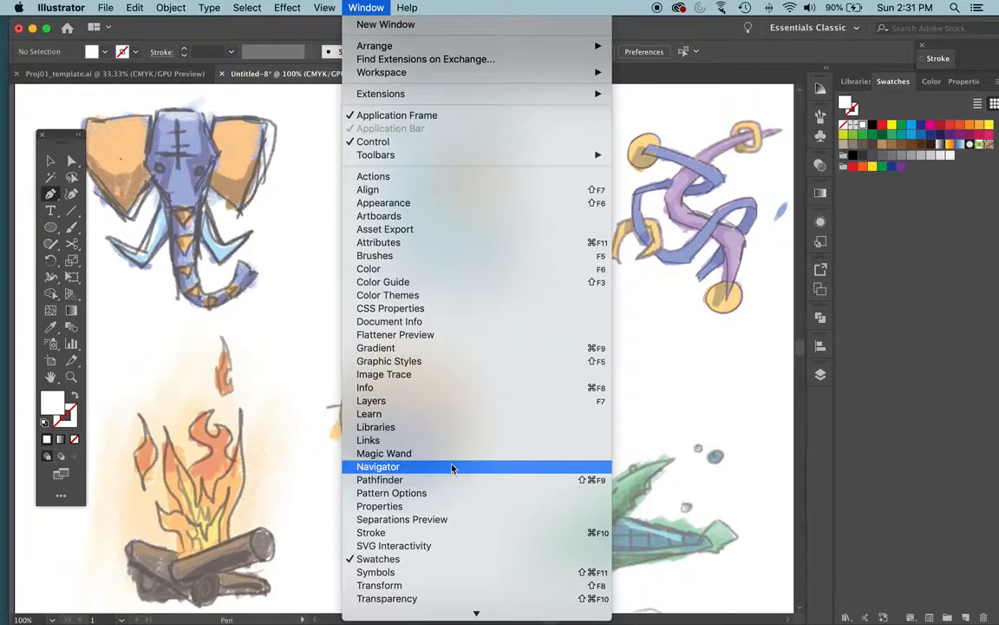
{"action": "left_click", "coordinate": [416, 401]}
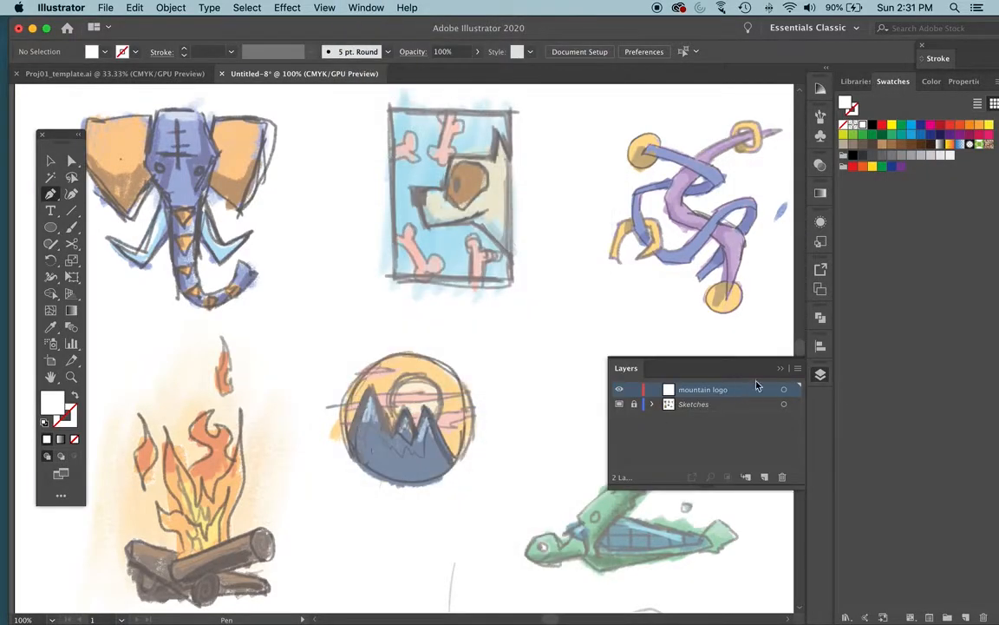
{"action": "left_click_drag", "start_coordinate": [724, 368], "coordinate": [822, 342]}
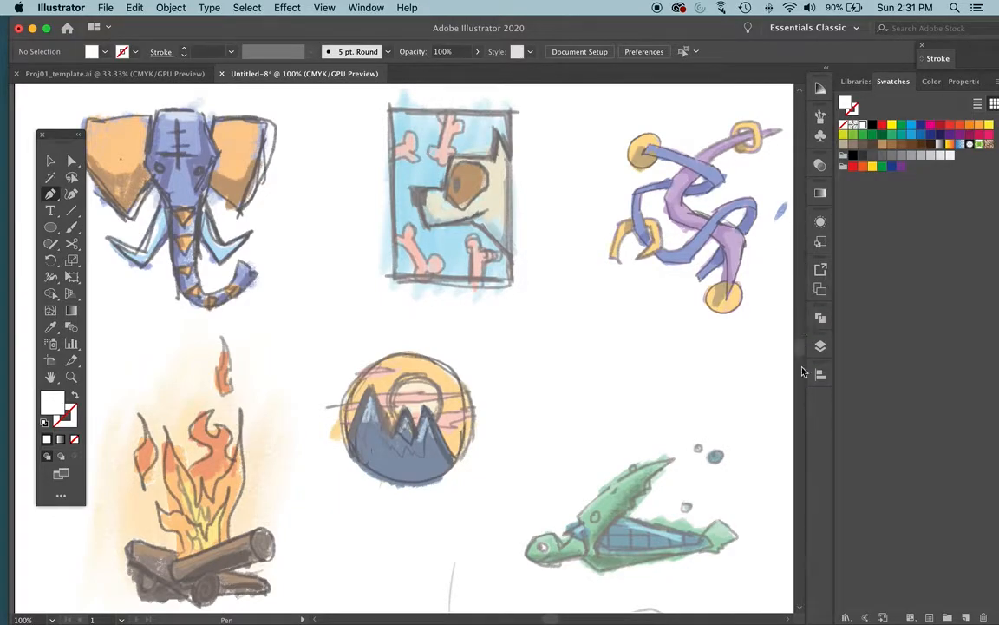
{"action": "left_click", "coordinate": [818, 347]}
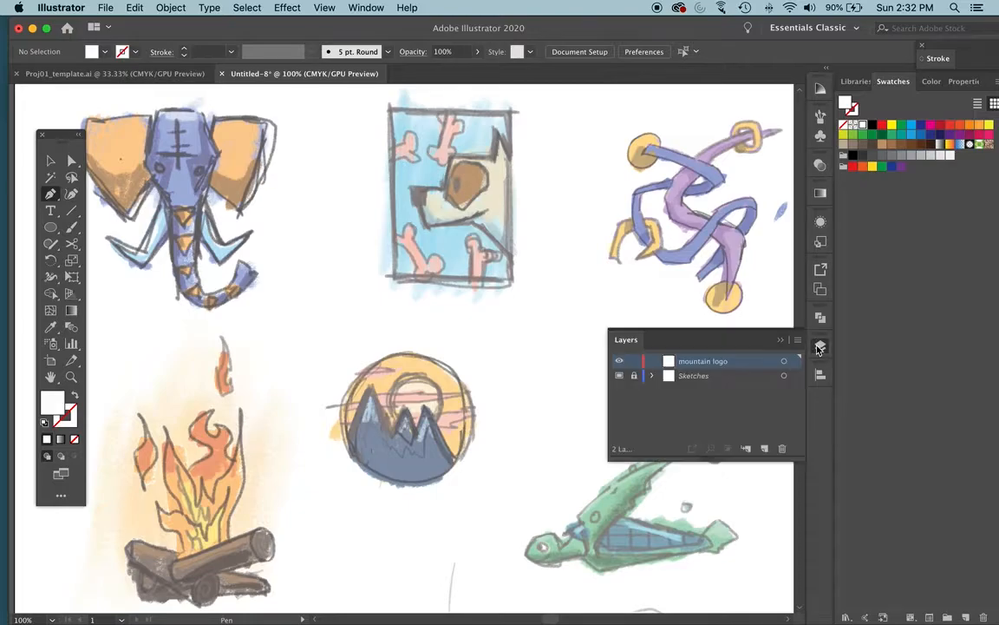
Toggle the visibility of the Sketches template layer, and make the mountain logo layer active.
{"action": "left_click", "coordinate": [685, 379]}
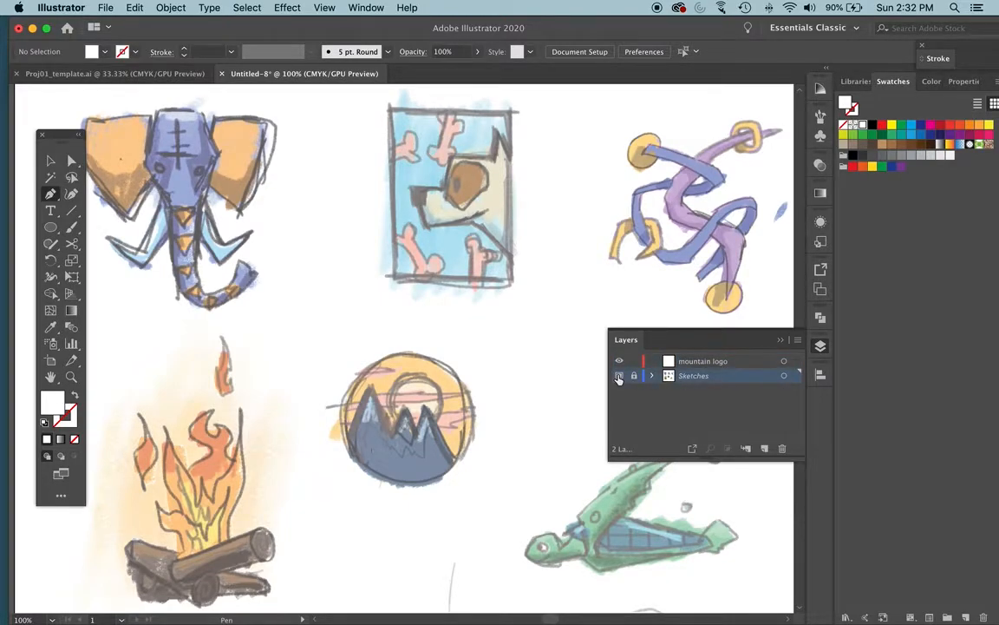
{"action": "left_click", "coordinate": [618, 375]}
{"action": "left_click", "coordinate": [618, 376]}
{"action": "left_click", "coordinate": [619, 375]}
{"action": "left_click", "coordinate": [619, 376]}
{"action": "left_click", "coordinate": [692, 365]}
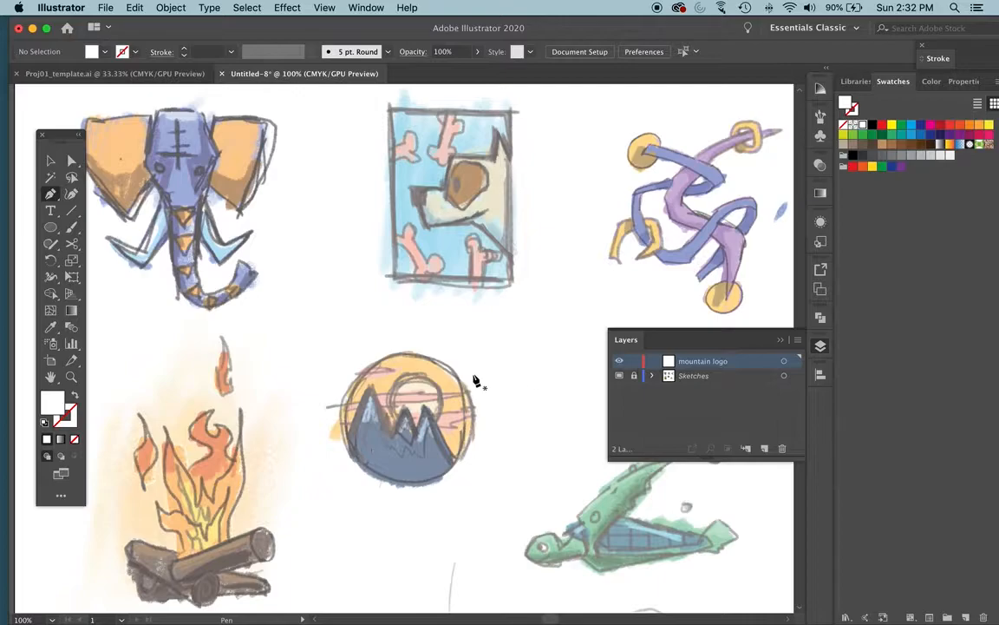
Enlarge the round mountain sketch to 300%, centre it in the view, and collapse the Layers panel.
{"action": "scroll", "coordinate": [459, 364], "scroll_direction": "down", "scroll_amount": 5}
{"action": "scroll", "coordinate": [412, 199], "scroll_direction": "up", "scroll_amount": 5}
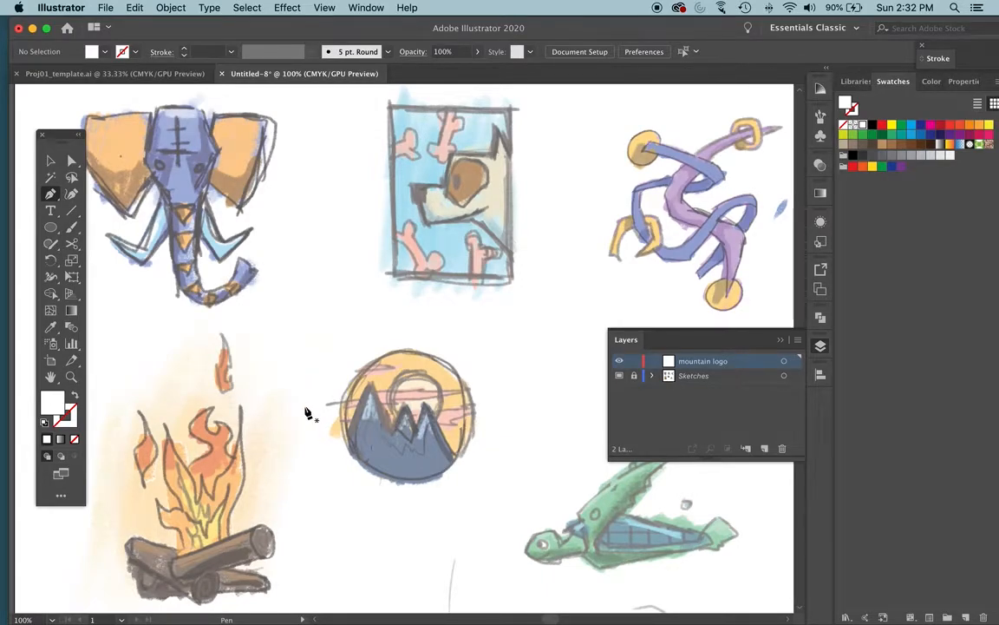
{"action": "key", "text": "super+minus"}
{"action": "key", "text": "super+minus"}
{"action": "key", "text": "super+equal"}
{"action": "key", "text": "super+equal"}
{"action": "key", "text": "super+equal"}
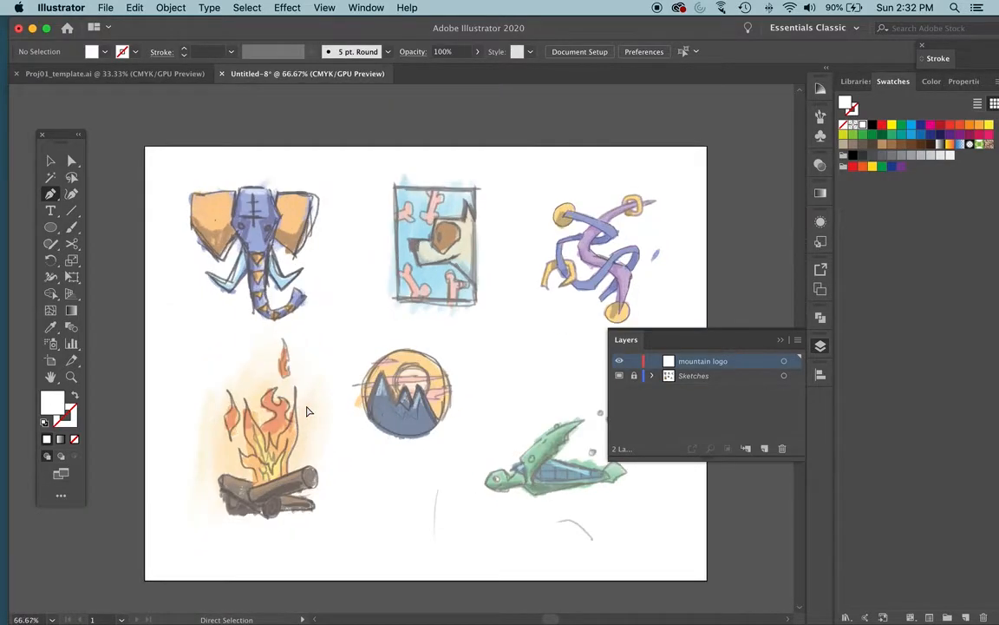
{"action": "key", "text": "super+minus"}
{"action": "key", "text": "super+minus"}
{"action": "key", "text": "super+equal"}
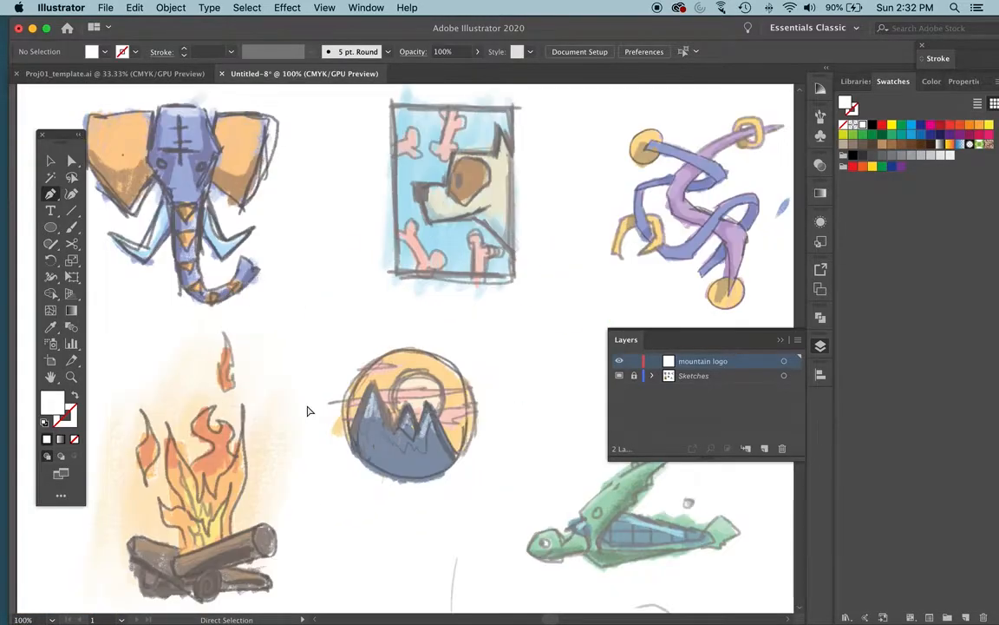
{"action": "key", "text": "super+equal"}
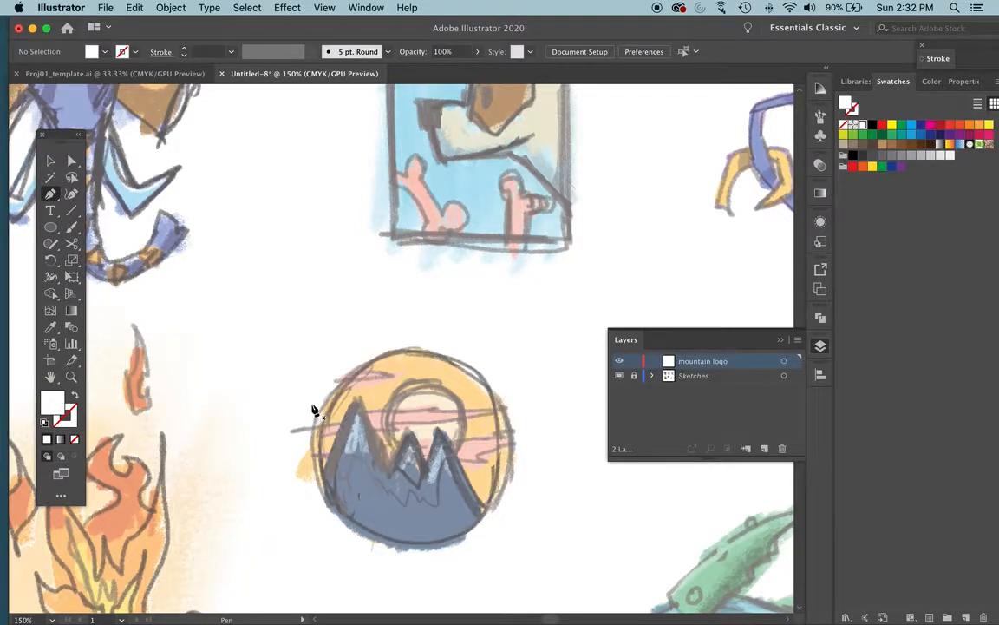
{"action": "left_click_drag", "start_coordinate": [386, 393], "coordinate": [405, 274]}
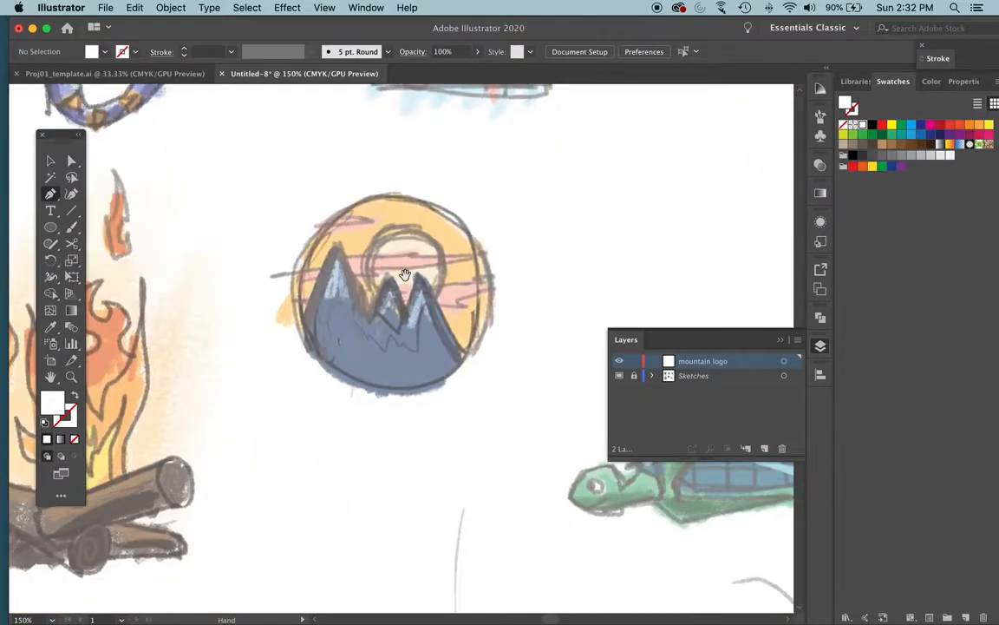
{"action": "mouse_move", "coordinate": [359, 231]}
{"action": "left_mouse_down"}
{"action": "mouse_move", "coordinate": [406, 468]}
{"action": "mouse_move", "coordinate": [451, 306]}
{"action": "mouse_move", "coordinate": [391, 206]}
{"action": "mouse_move", "coordinate": [364, 211]}
{"action": "left_mouse_up"}
{"action": "key", "text": "space"}
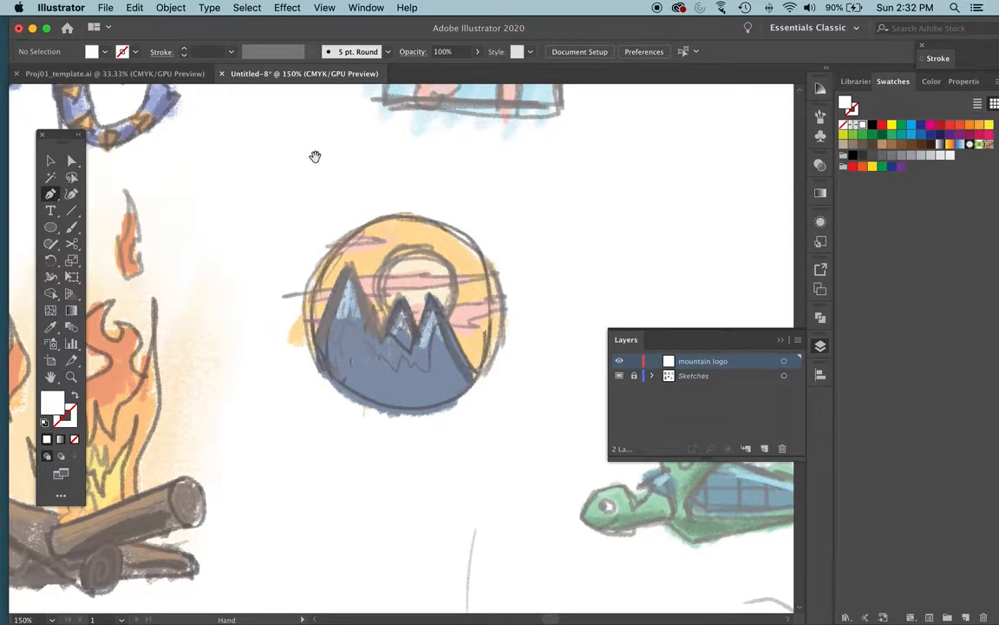
{"action": "left_click_drag", "start_coordinate": [314, 159], "coordinate": [383, 185]}
{"action": "mouse_move", "coordinate": [526, 203]}
{"action": "left_mouse_down"}
{"action": "mouse_move", "coordinate": [428, 180]}
{"action": "mouse_move", "coordinate": [410, 196]}
{"action": "mouse_move", "coordinate": [404, 247]}
{"action": "mouse_move", "coordinate": [452, 261]}
{"action": "mouse_move", "coordinate": [465, 252]}
{"action": "left_mouse_up"}
{"action": "key", "text": "super+equal"}
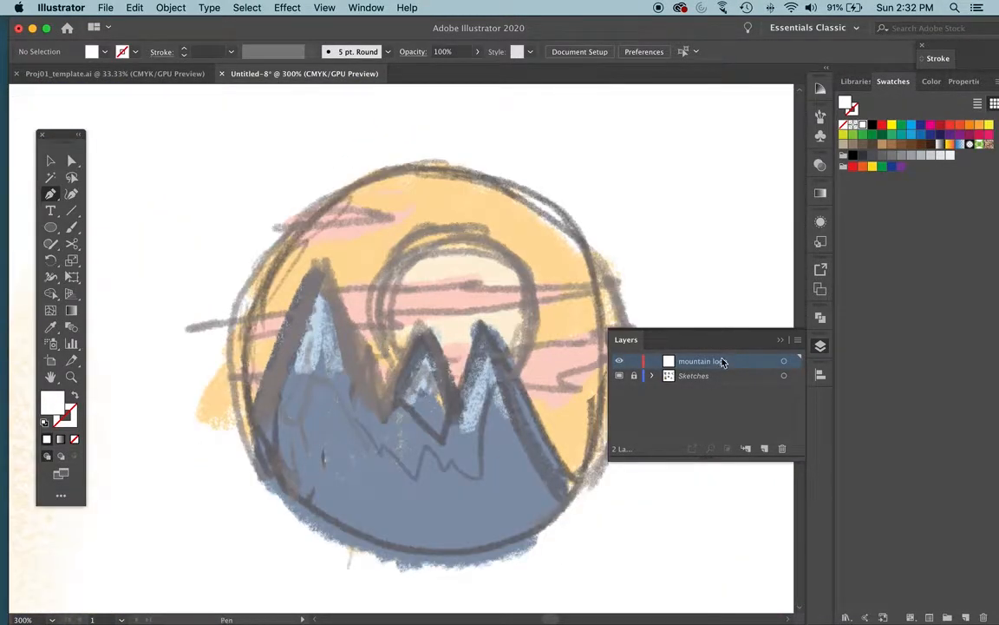
{"action": "left_click", "coordinate": [816, 353]}
{"action": "scroll", "coordinate": [510, 228], "scroll_direction": "down", "scroll_amount": 3}
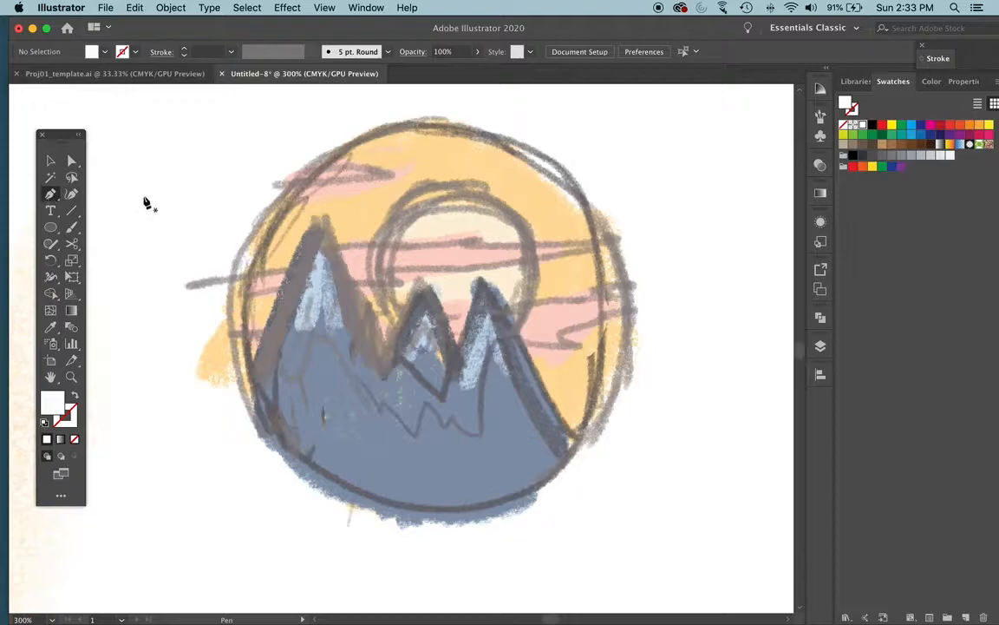
Draw a closed white shape without a stroke loosely around the round mountain sketch with the Pen tool.
{"action": "left_click", "coordinate": [174, 259]}
{"action": "left_click", "coordinate": [212, 470]}
{"action": "left_click", "coordinate": [268, 529]}
{"action": "left_click_drag", "start_coordinate": [454, 577], "coordinate": [481, 578]}
{"action": "left_click", "coordinate": [547, 562]}
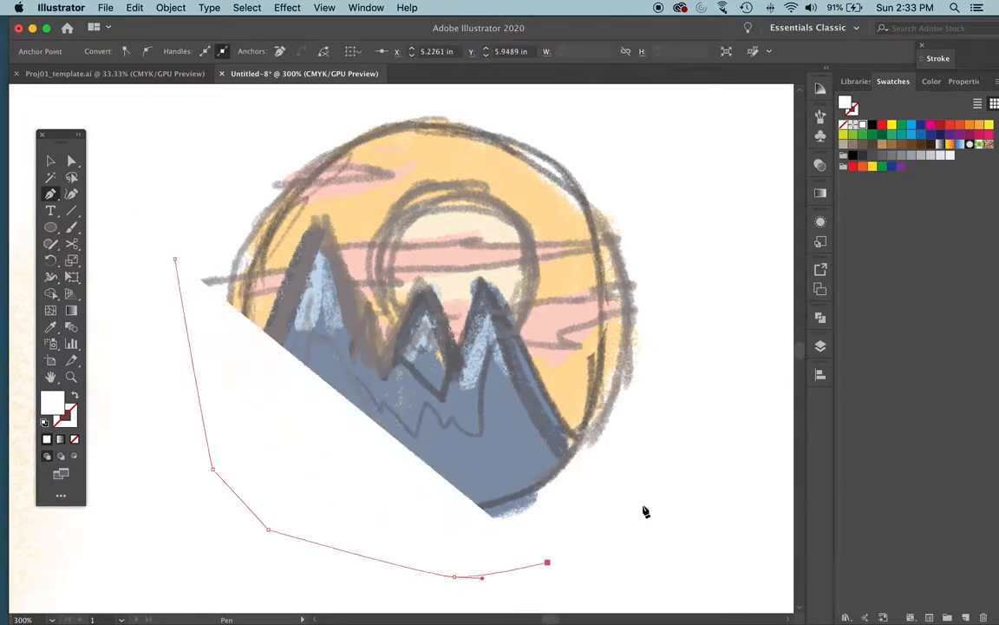
{"action": "left_click_drag", "start_coordinate": [670, 460], "coordinate": [675, 403]}
{"action": "left_click", "coordinate": [675, 341]}
{"action": "left_click", "coordinate": [666, 200]}
{"action": "left_click", "coordinate": [613, 145]}
{"action": "left_click", "coordinate": [495, 98]}
{"action": "left_click_drag", "start_coordinate": [383, 93], "coordinate": [360, 87]}
{"action": "left_click_drag", "start_coordinate": [263, 96], "coordinate": [251, 104]}
{"action": "left_click", "coordinate": [189, 174]}
{"action": "left_click", "coordinate": [175, 272]}
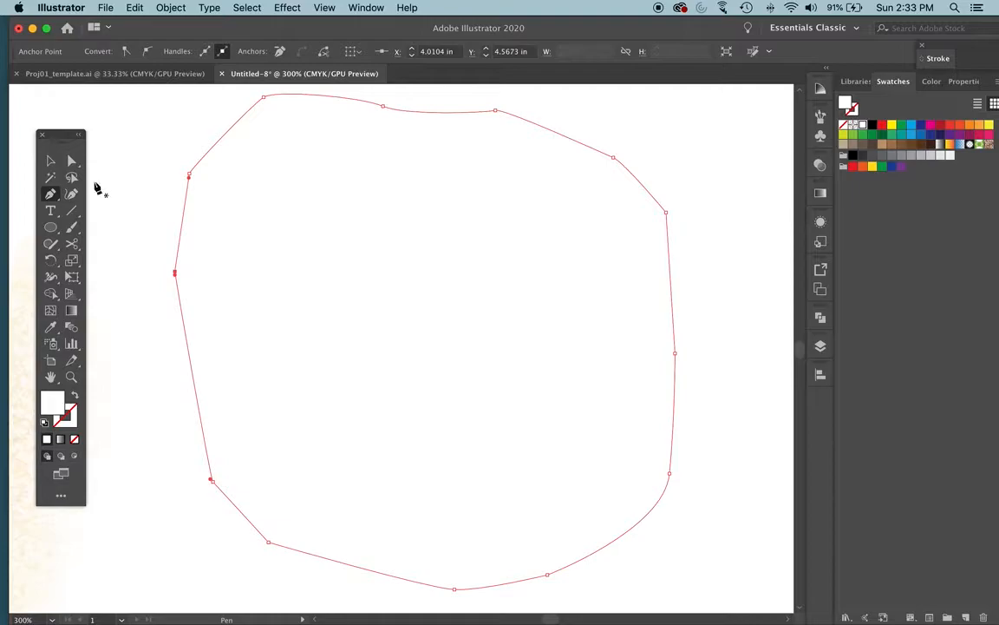
Delete the white Pen shape that covers the mountain sketch.
{"action": "key", "text": "super+y"}
{"action": "key", "text": "super+y"}
{"action": "key", "text": "super+y"}
{"action": "key", "text": "super+y"}
{"action": "left_click", "coordinate": [53, 162]}
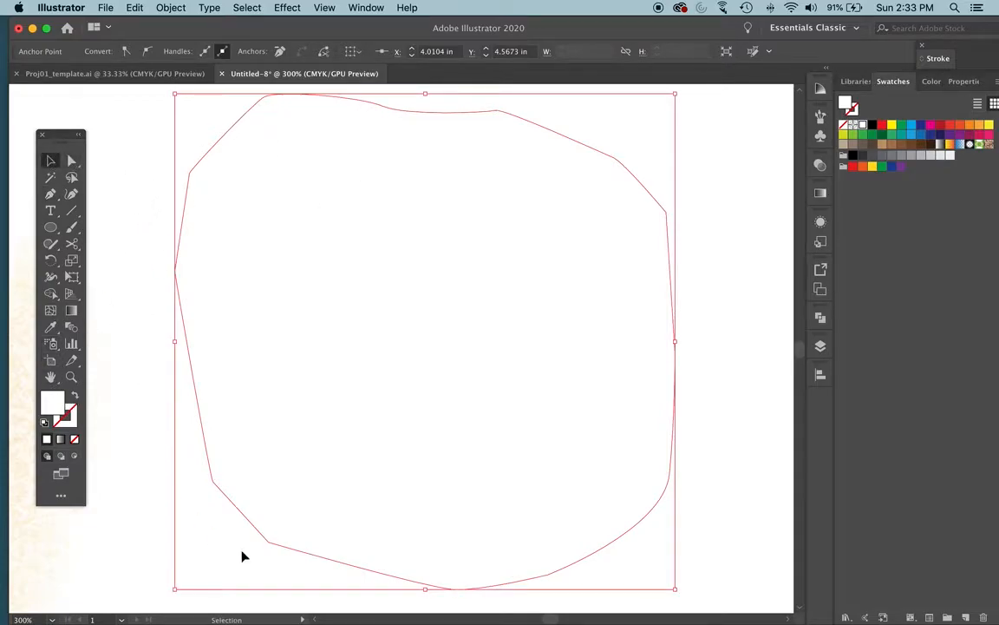
{"action": "key", "text": "Delete"}
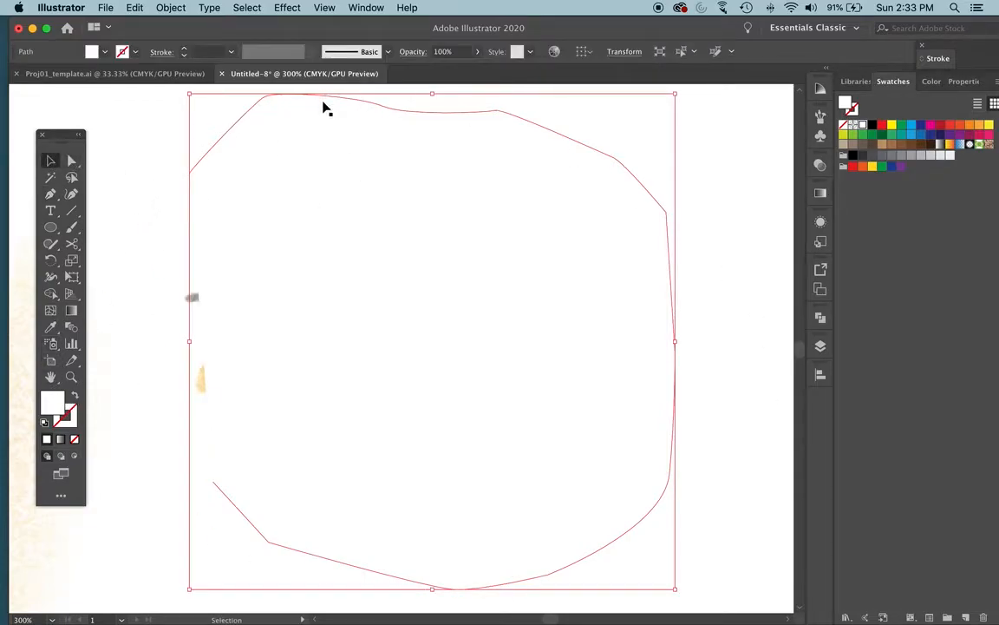
{"action": "key", "text": "Delete"}
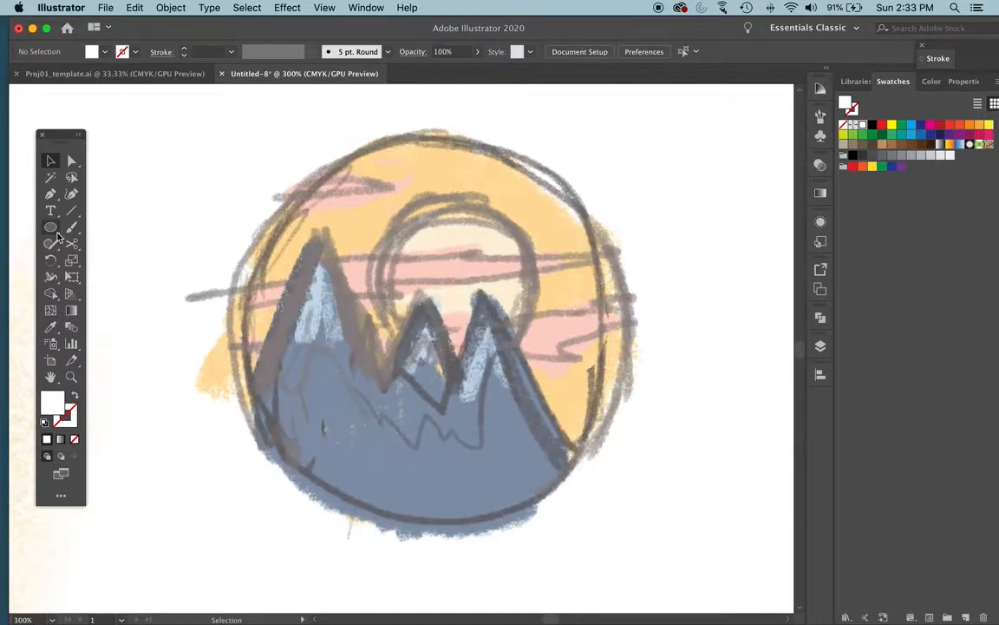
Draw a closed, roughly circular polygon around the entire mountain sketch with the Pen tool, using white fill and no stroke.
{"action": "left_click", "coordinate": [51, 194]}
{"action": "left_click", "coordinate": [216, 212]}
{"action": "left_click", "coordinate": [167, 301]}
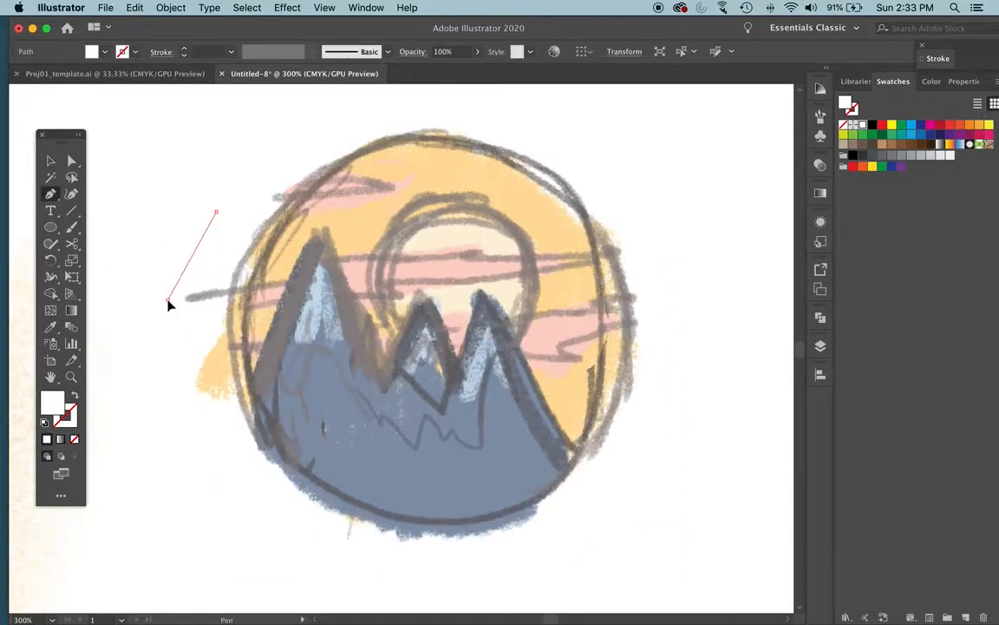
{"action": "left_click", "coordinate": [200, 424]}
{"action": "left_click", "coordinate": [257, 500]}
{"action": "left_click", "coordinate": [331, 569]}
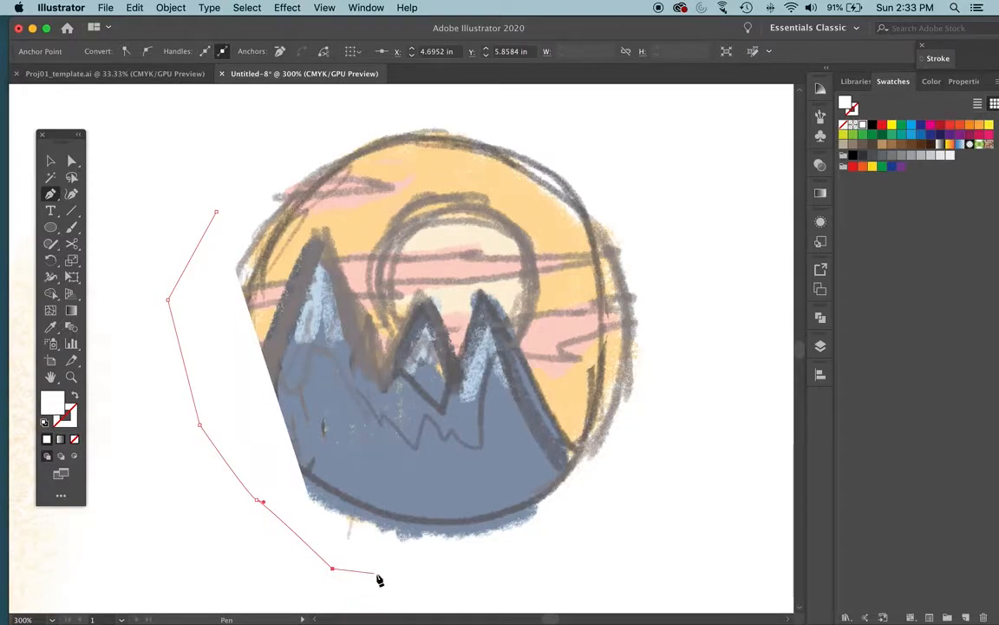
{"action": "left_click", "coordinate": [553, 569]}
{"action": "left_click", "coordinate": [642, 508]}
{"action": "left_click", "coordinate": [707, 336]}
{"action": "left_click", "coordinate": [679, 224]}
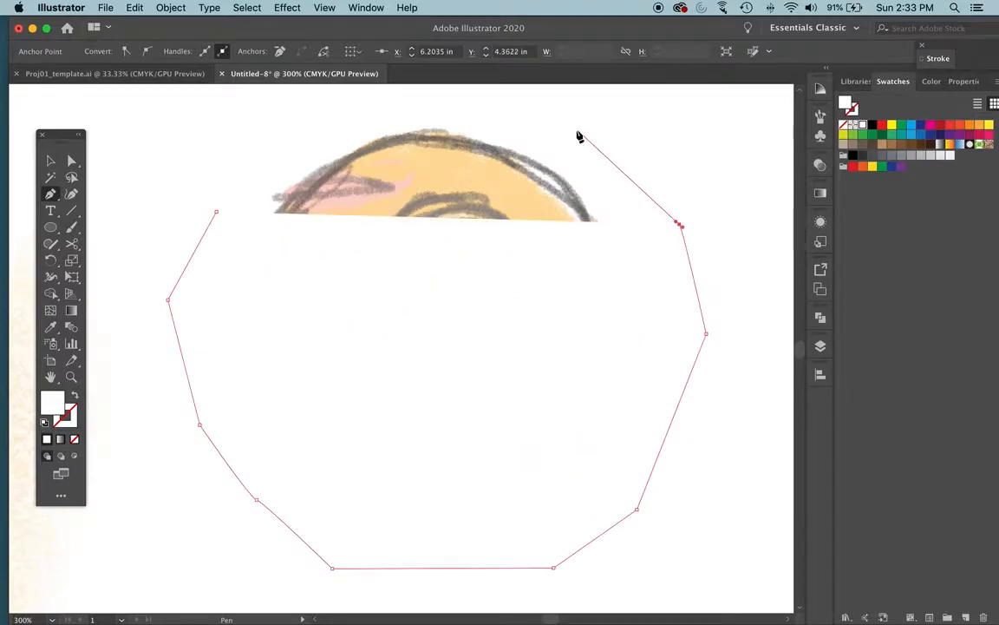
{"action": "left_click", "coordinate": [575, 130]}
{"action": "left_click", "coordinate": [514, 97]}
{"action": "left_click", "coordinate": [418, 98]}
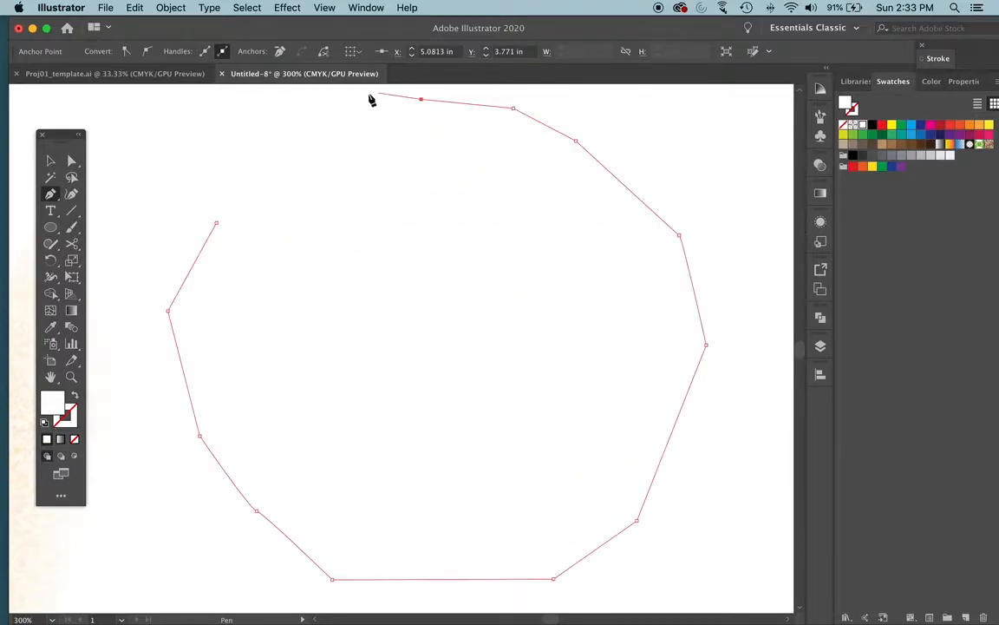
{"action": "left_click", "coordinate": [278, 113]}
{"action": "left_click", "coordinate": [240, 141]}
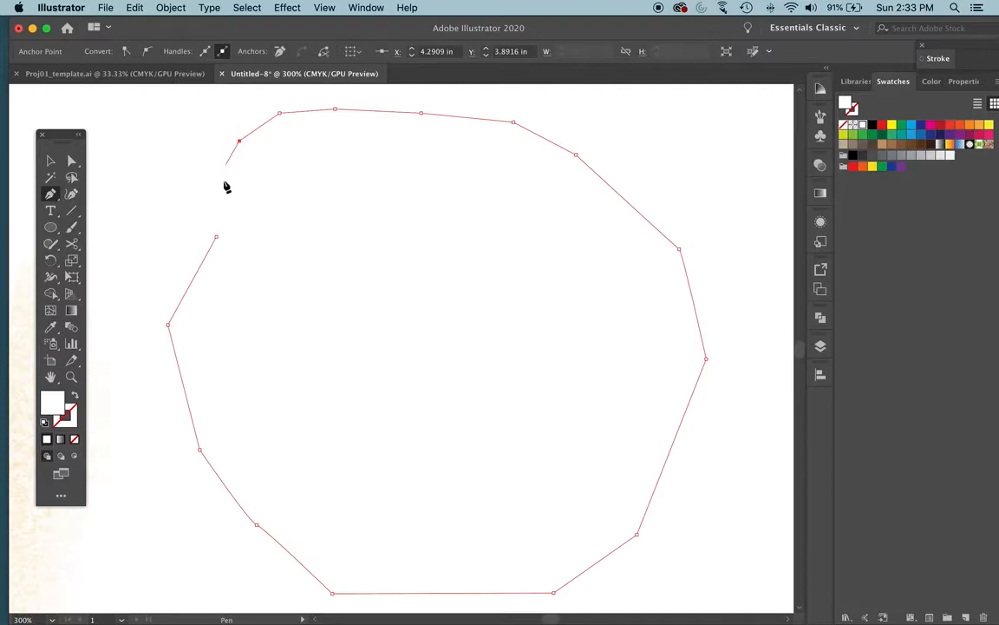
{"action": "left_click", "coordinate": [216, 238]}
{"action": "double_click", "coordinate": [54, 402]}
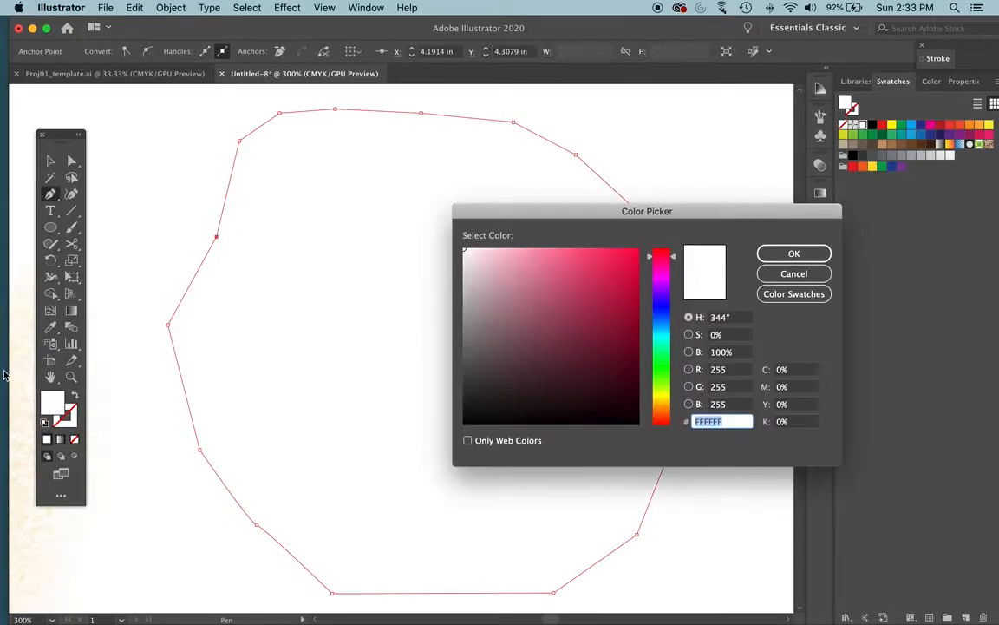
{"action": "left_click", "coordinate": [661, 402]}
{"action": "left_click_drag", "start_coordinate": [661, 403], "coordinate": [662, 402]}
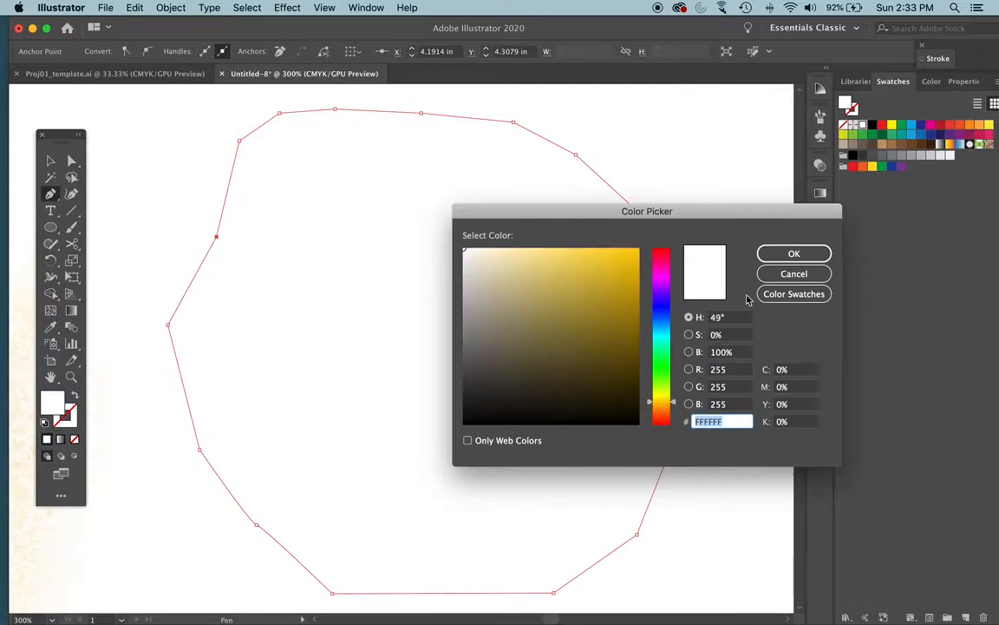
{"action": "left_click", "coordinate": [794, 274]}
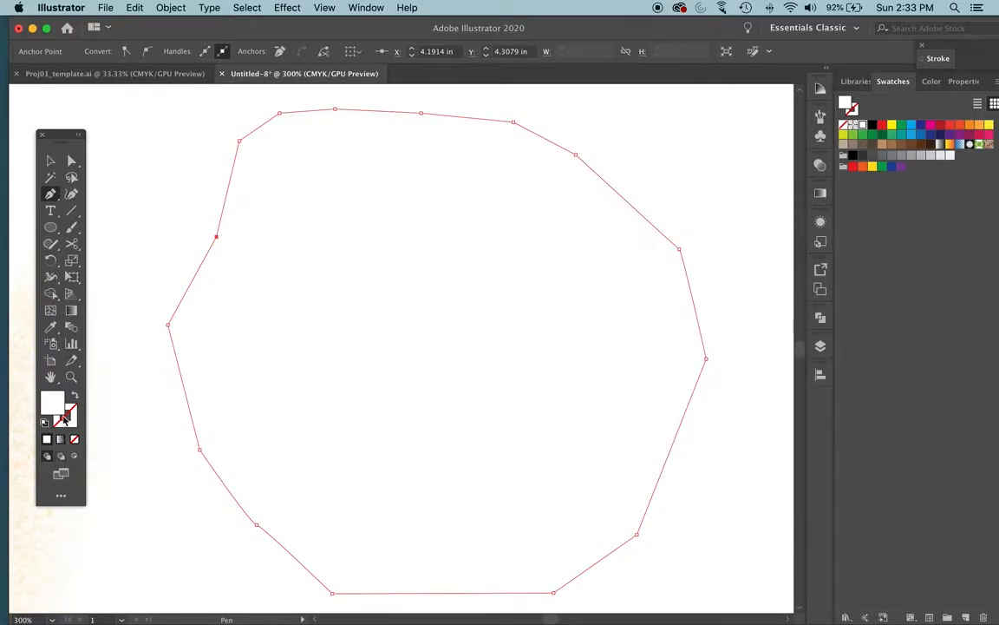
Fill the closed polygon over the mountain sketch with golden yellow F2D040 and remove its stroke.
{"action": "left_click", "coordinate": [69, 415]}
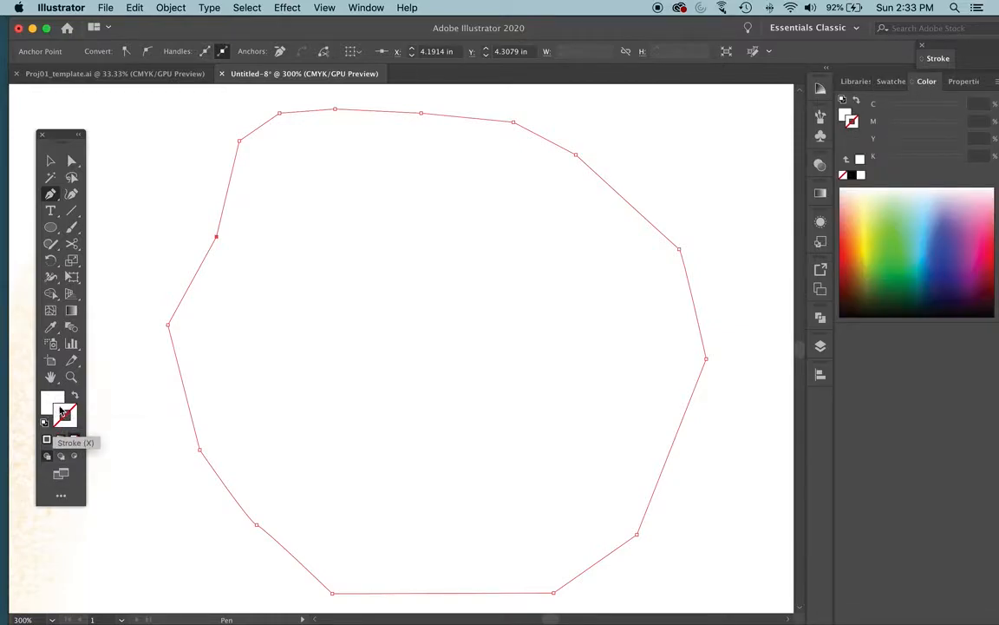
{"action": "left_click", "coordinate": [45, 423]}
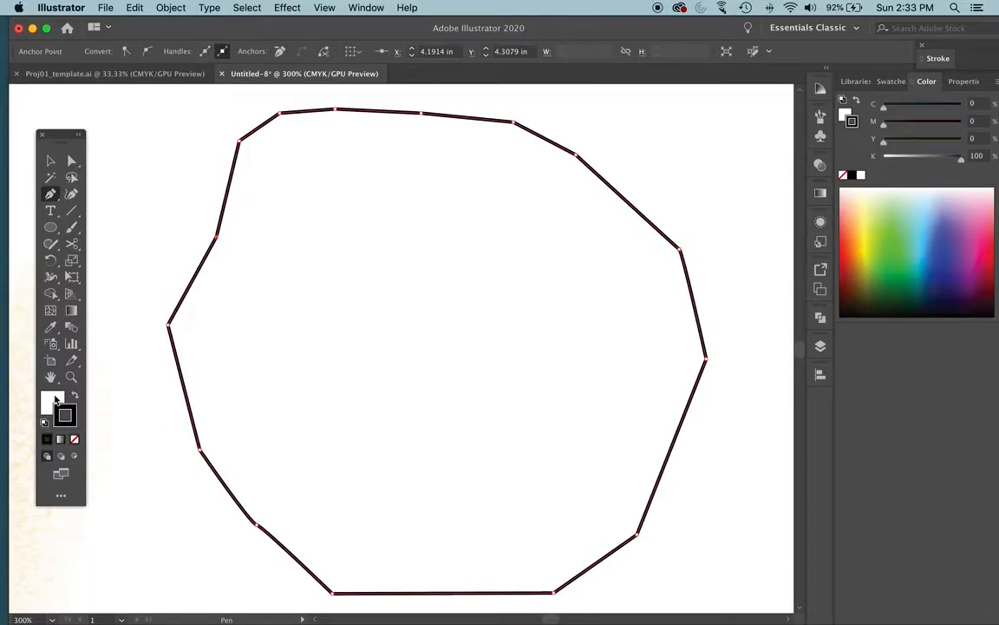
{"action": "double_click", "coordinate": [54, 400]}
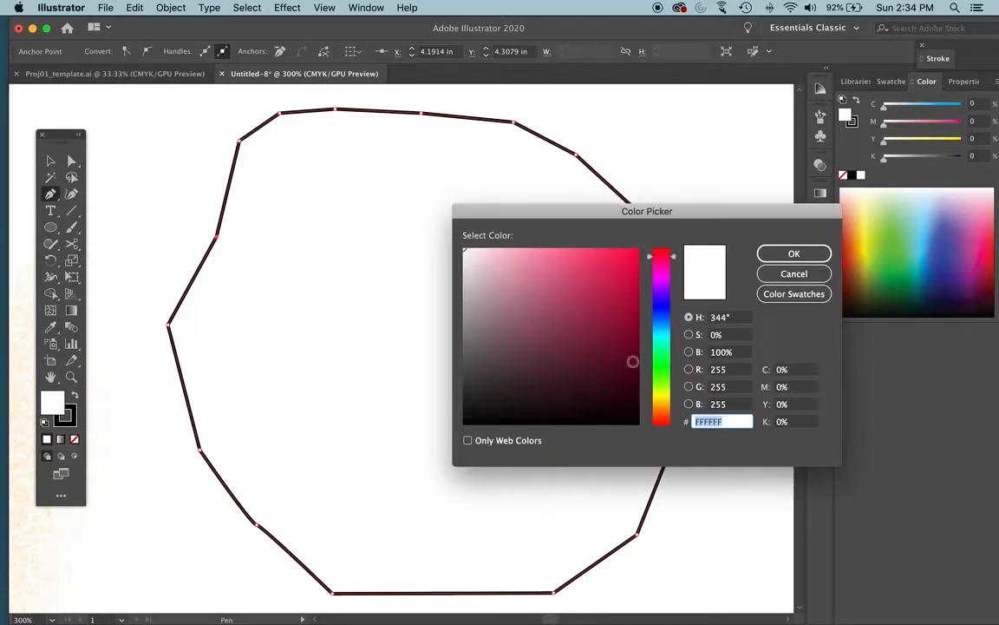
{"action": "left_click", "coordinate": [659, 403]}
{"action": "left_click", "coordinate": [593, 259]}
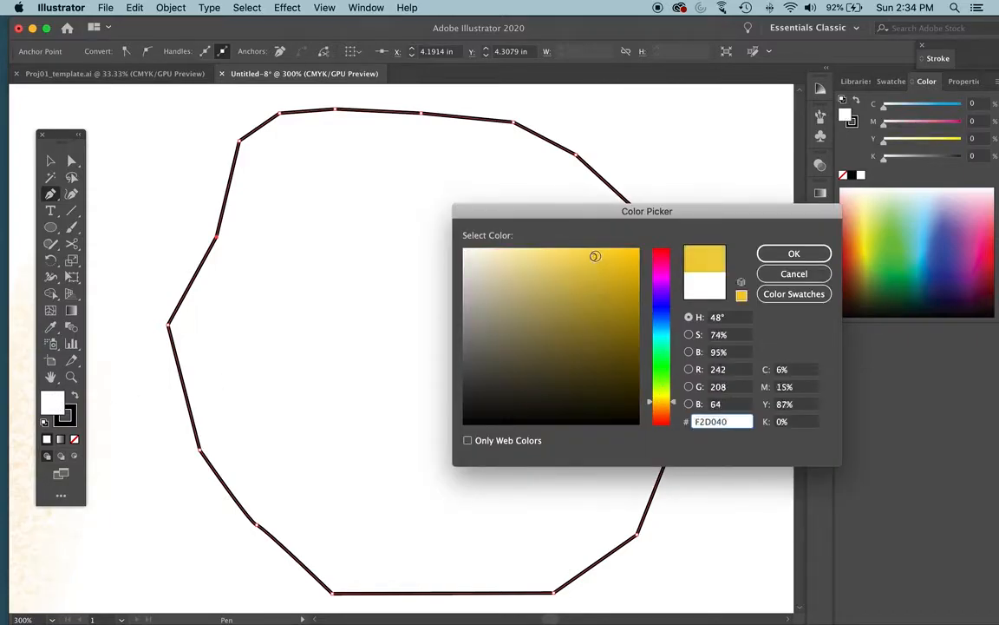
{"action": "left_click", "coordinate": [794, 253]}
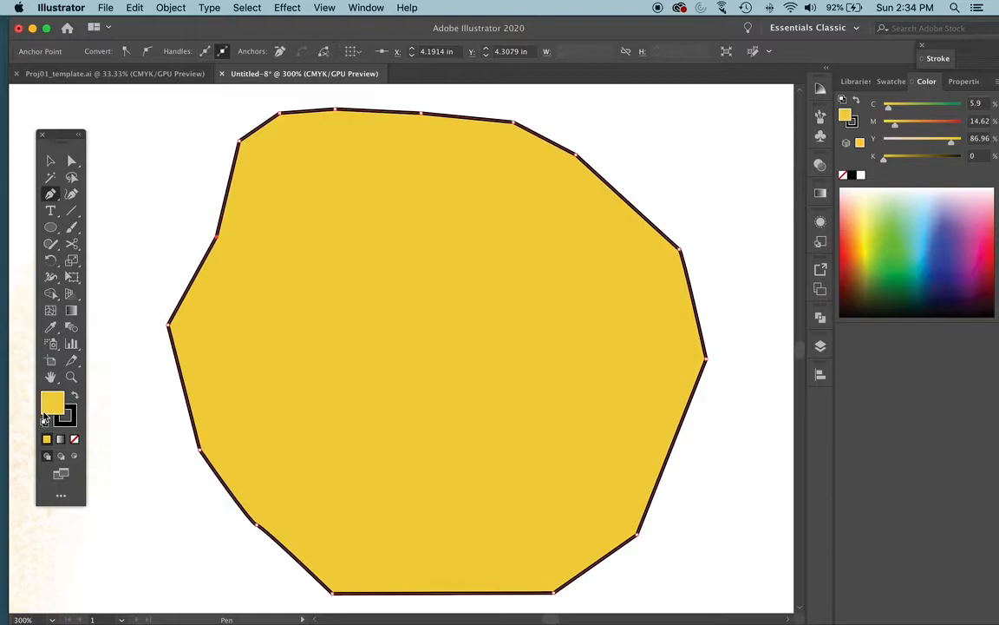
{"action": "left_click", "coordinate": [74, 415]}
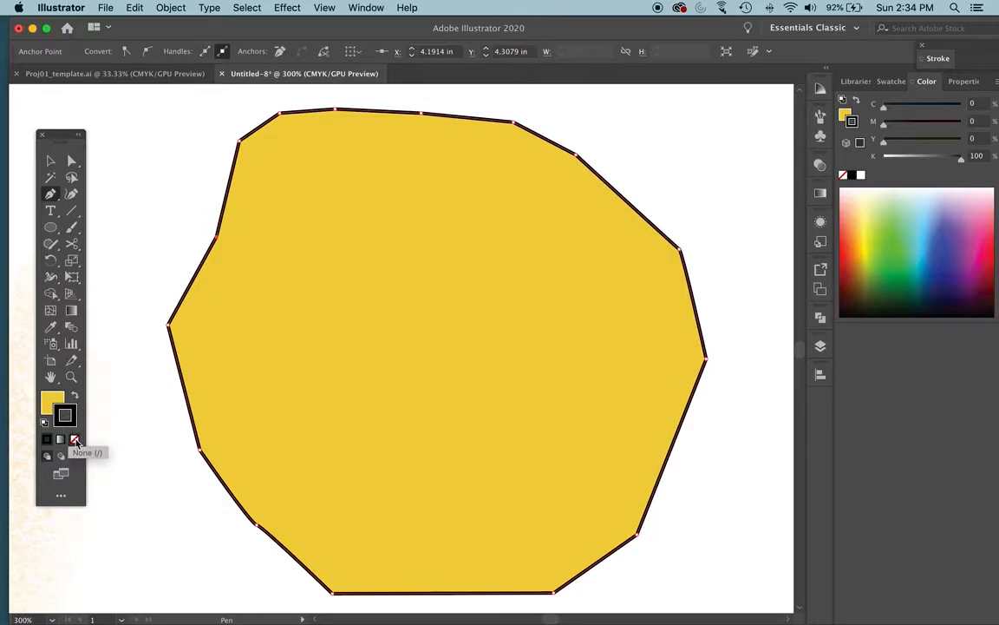
{"action": "left_click", "coordinate": [75, 440]}
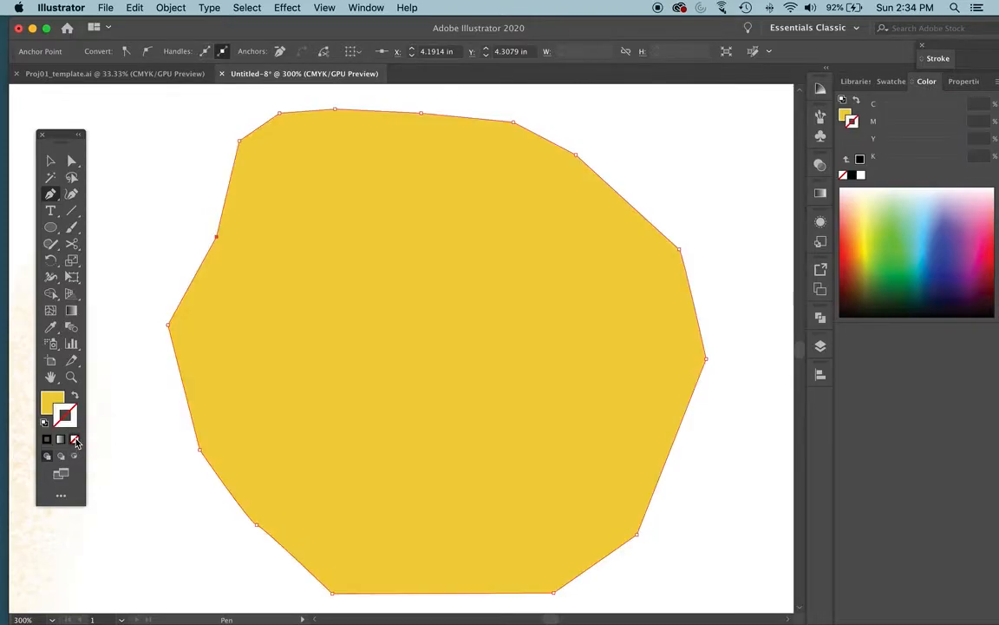
{"action": "left_click", "coordinate": [50, 161]}
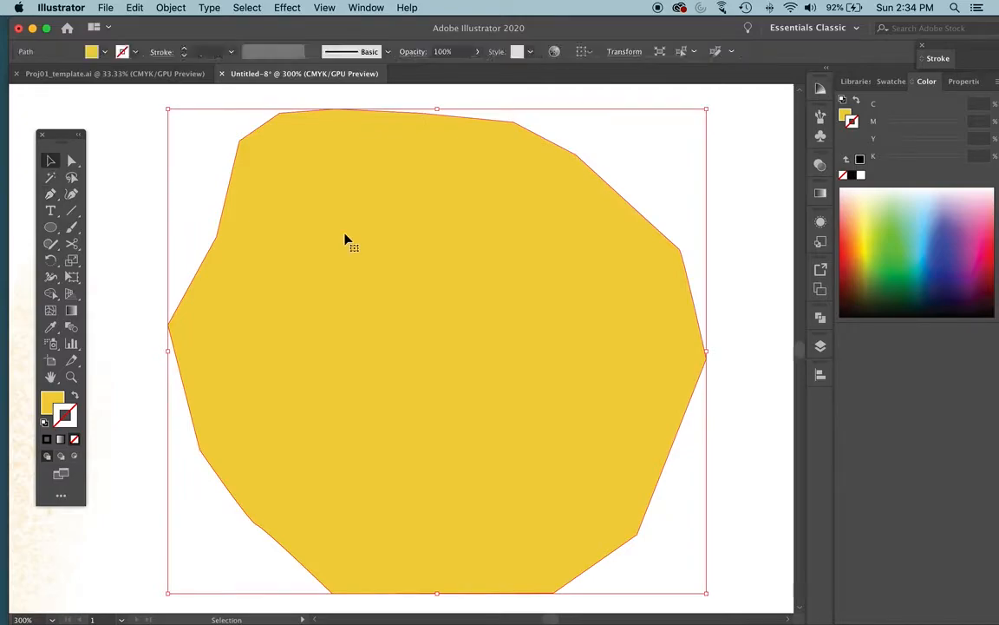
{"action": "left_click", "coordinate": [134, 52]}
{"action": "left_click", "coordinate": [120, 51]}
{"action": "left_click", "coordinate": [104, 53]}
{"action": "left_click", "coordinate": [93, 52]}
{"action": "left_click", "coordinate": [136, 55]}
{"action": "left_click", "coordinate": [134, 57]}
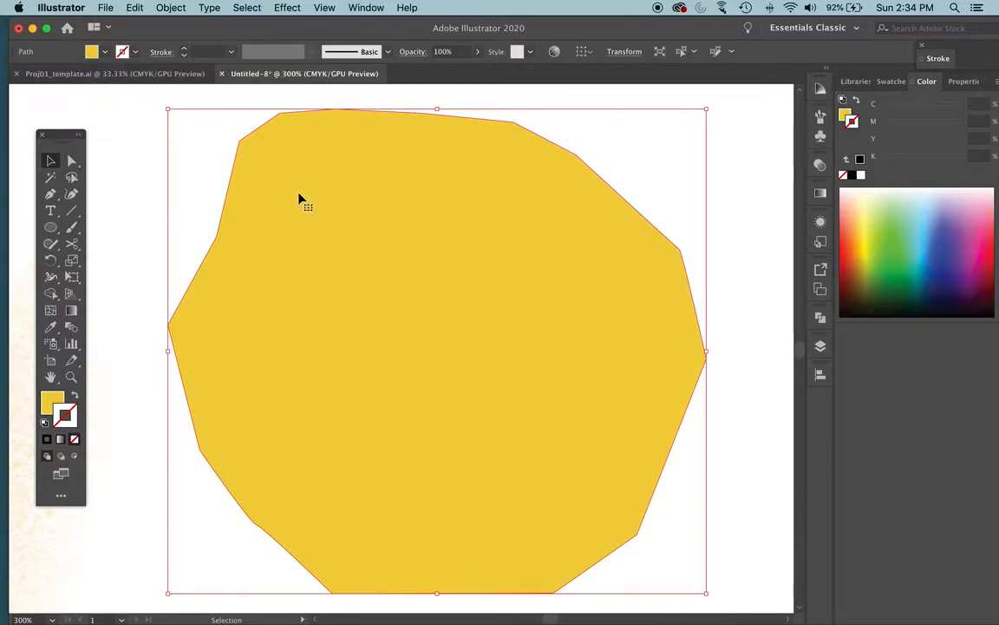
Open the layer list and hide and show the mountain logo layer to view the sketch beneath the yellow polygon.
{"action": "left_click", "coordinate": [821, 346]}
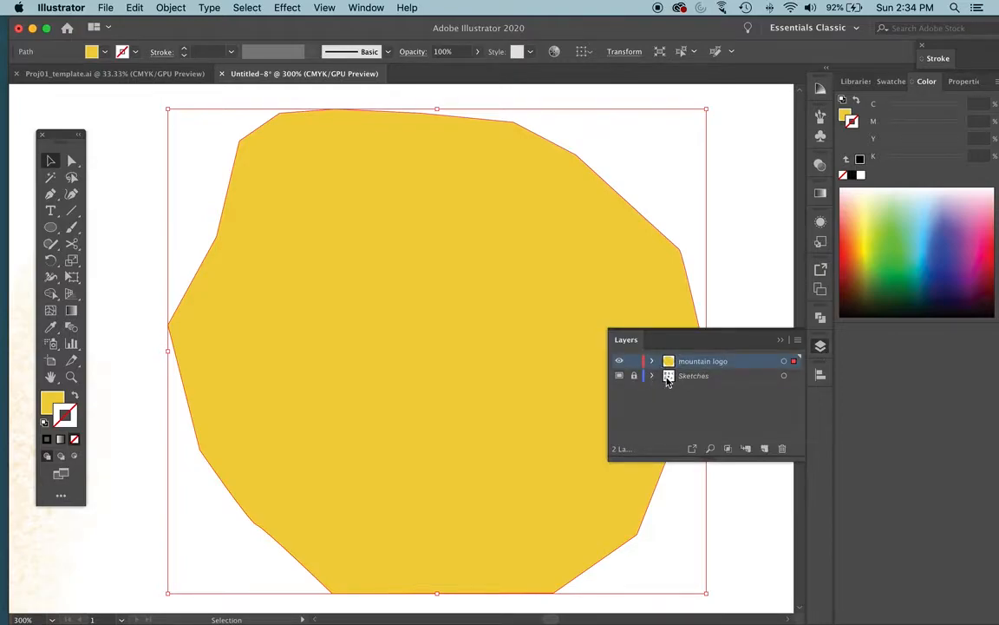
{"action": "left_click", "coordinate": [620, 376]}
{"action": "left_click", "coordinate": [621, 378]}
{"action": "left_click", "coordinate": [621, 378]}
{"action": "left_click", "coordinate": [619, 361]}
{"action": "left_click", "coordinate": [620, 377]}
{"action": "left_click", "coordinate": [620, 376]}
{"action": "key", "text": "super+y"}
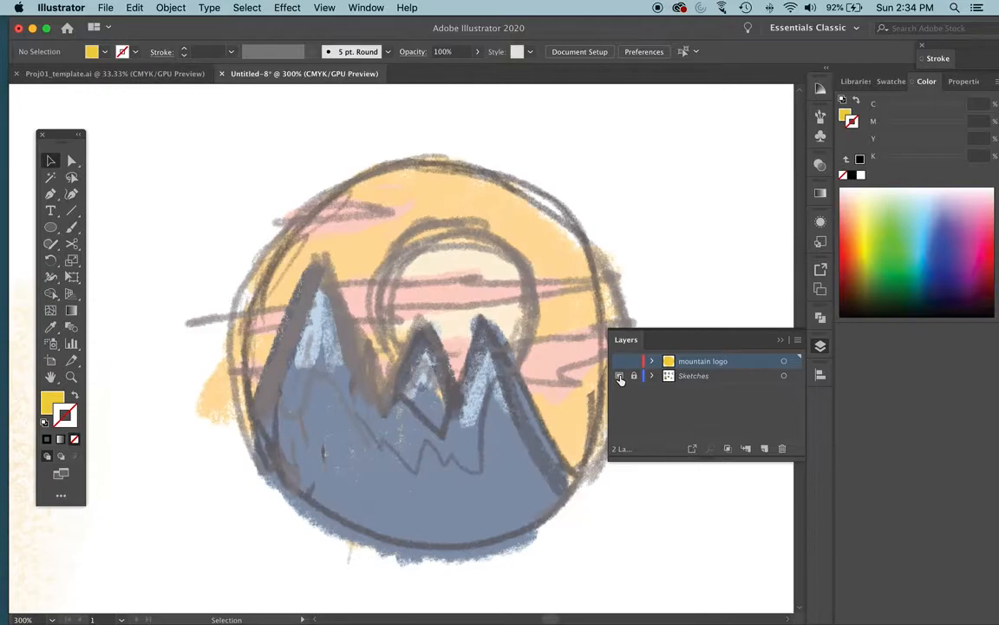
{"action": "left_click", "coordinate": [620, 362]}
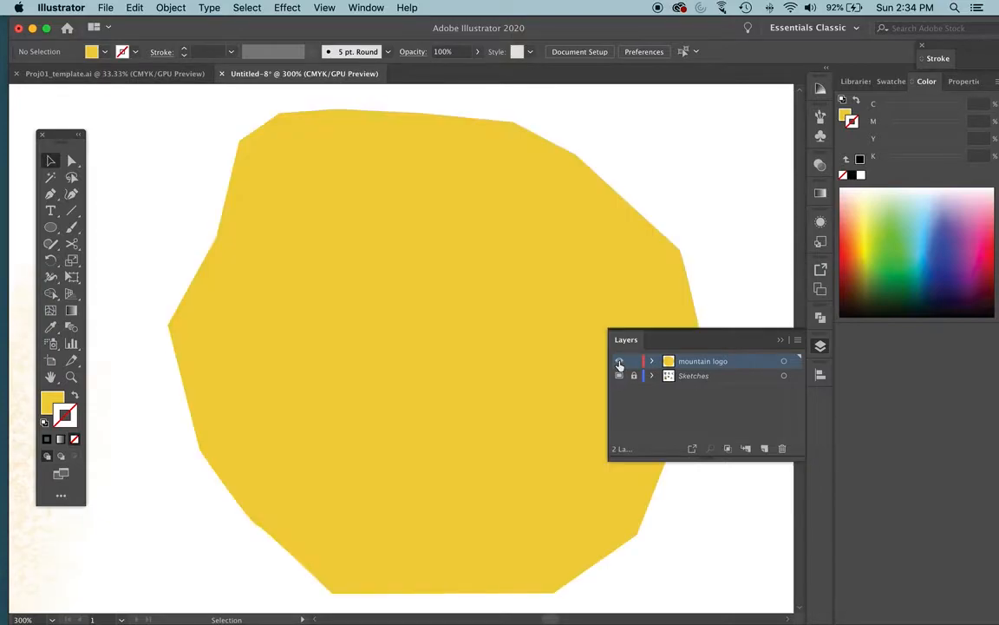
Switch the document to Outline view, comparing it with Preview, so the sketch shows through the polygon.
{"action": "key", "text": "super+y"}
{"action": "key", "text": "super+y"}
{"action": "key", "text": "super+y"}
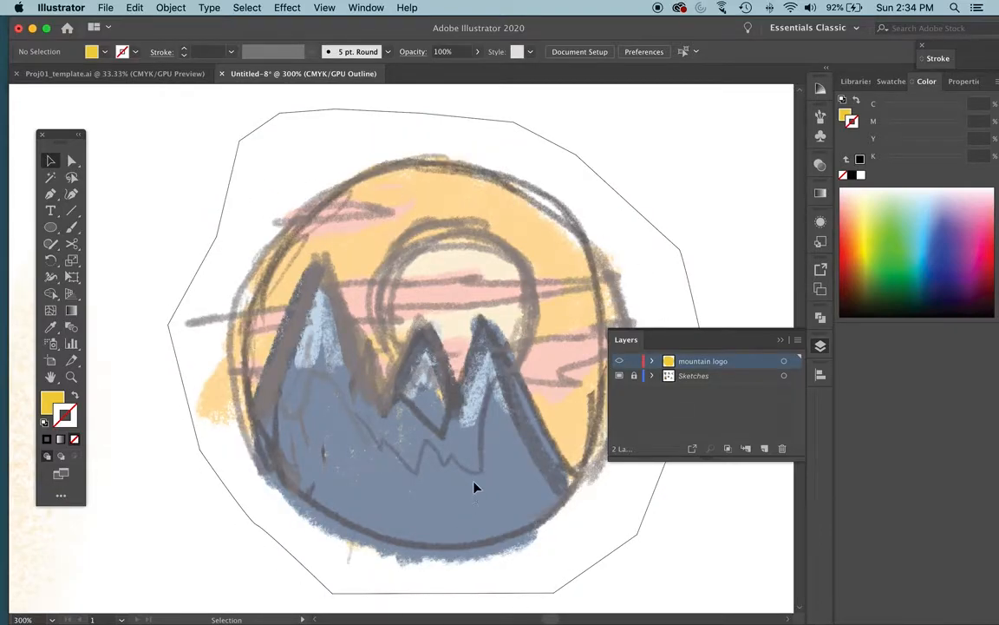
{"action": "key", "text": "super+y"}
{"action": "key", "text": "super+y"}
{"action": "key", "text": "super+y"}
{"action": "key", "text": "super+y"}
{"action": "key", "text": "super+y"}
{"action": "key", "text": "super+y"}
{"action": "key", "text": "super+y"}
{"action": "key", "text": "super+y"}
Draw a circle over the sun in the sketch with the Ellipse tool, return to Preview view and deselect it.
{"action": "left_click", "coordinate": [51, 228]}
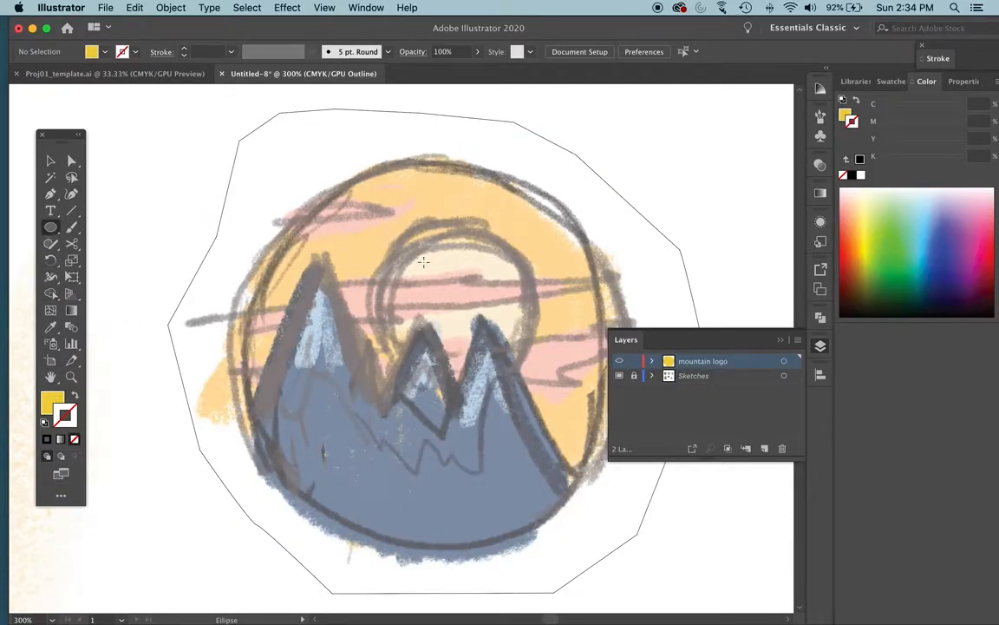
{"action": "mouse_move", "coordinate": [379, 233]}
{"action": "left_mouse_down"}
{"action": "mouse_move", "coordinate": [451, 290]}
{"action": "mouse_move", "coordinate": [520, 321]}
{"action": "mouse_move", "coordinate": [561, 324]}
{"action": "mouse_move", "coordinate": [461, 323]}
{"action": "mouse_move", "coordinate": [507, 363]}
{"action": "mouse_move", "coordinate": [502, 386]}
{"action": "left_mouse_up"}
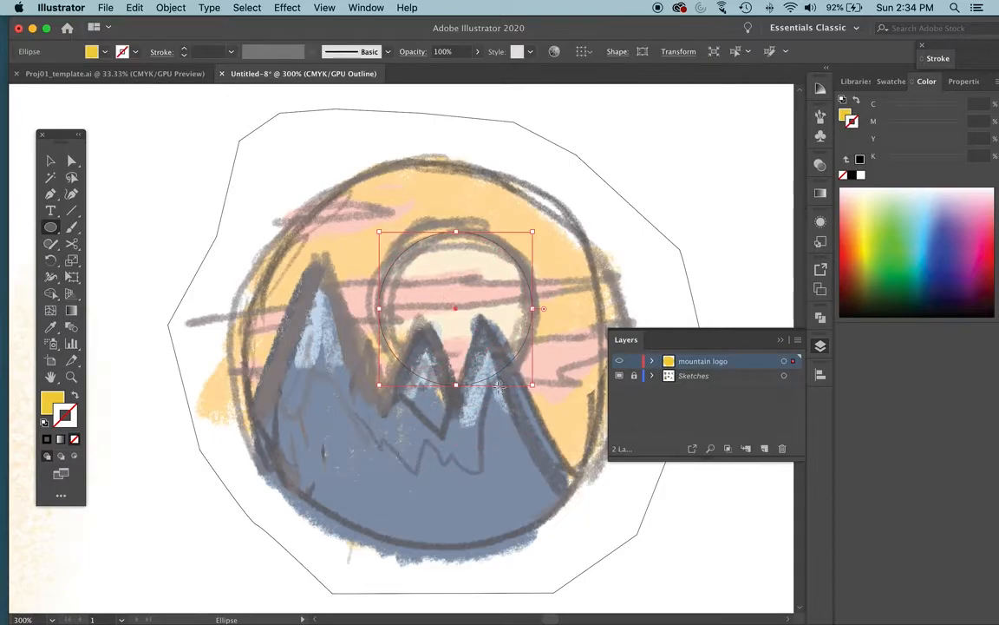
{"action": "key", "text": "super+y"}
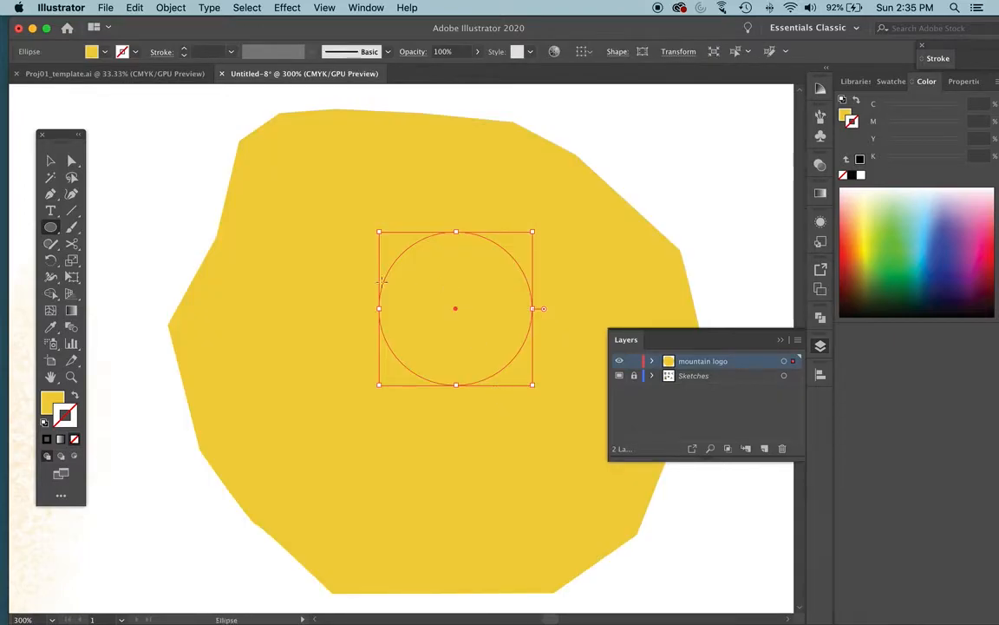
{"action": "key", "text": "v"}
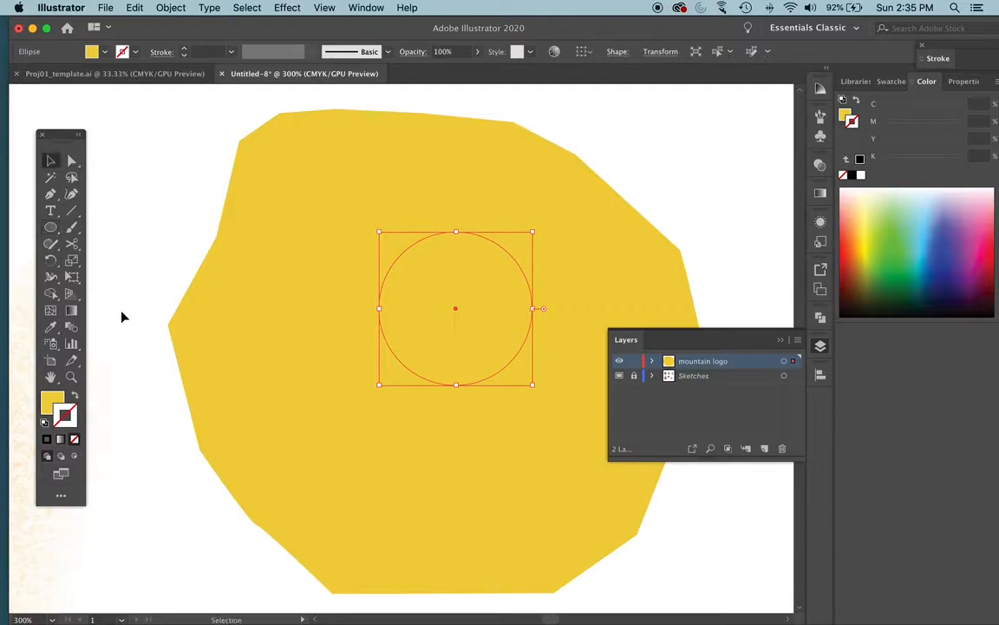
{"action": "left_click", "coordinate": [117, 212]}
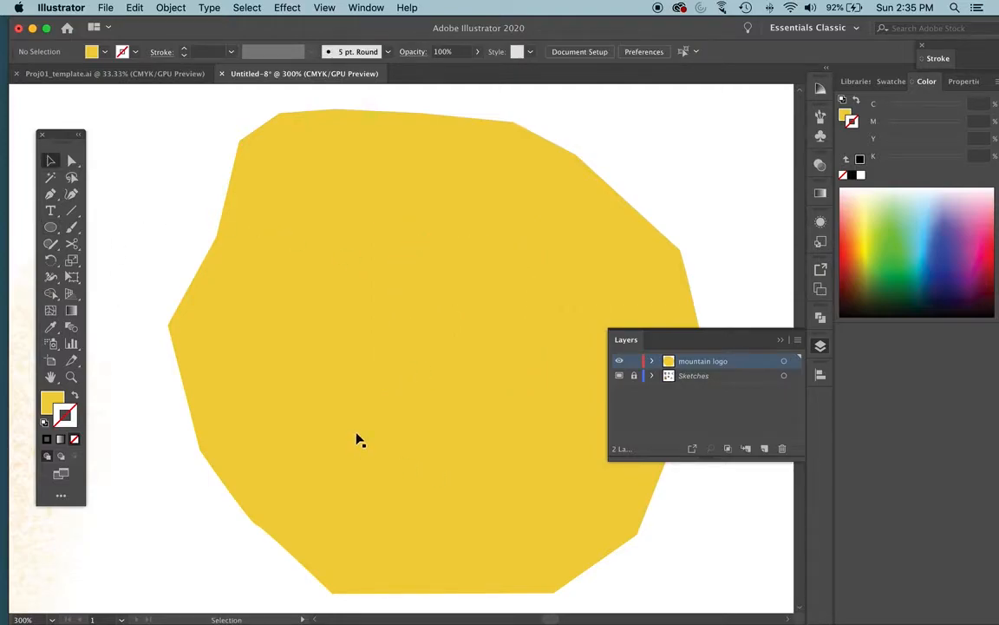
Expand the mountain logo layer, select its ellipse and fill it with pale cream F9F1D2.
{"action": "left_click", "coordinate": [404, 341]}
{"action": "left_click", "coordinate": [124, 500]}
{"action": "left_click", "coordinate": [444, 315]}
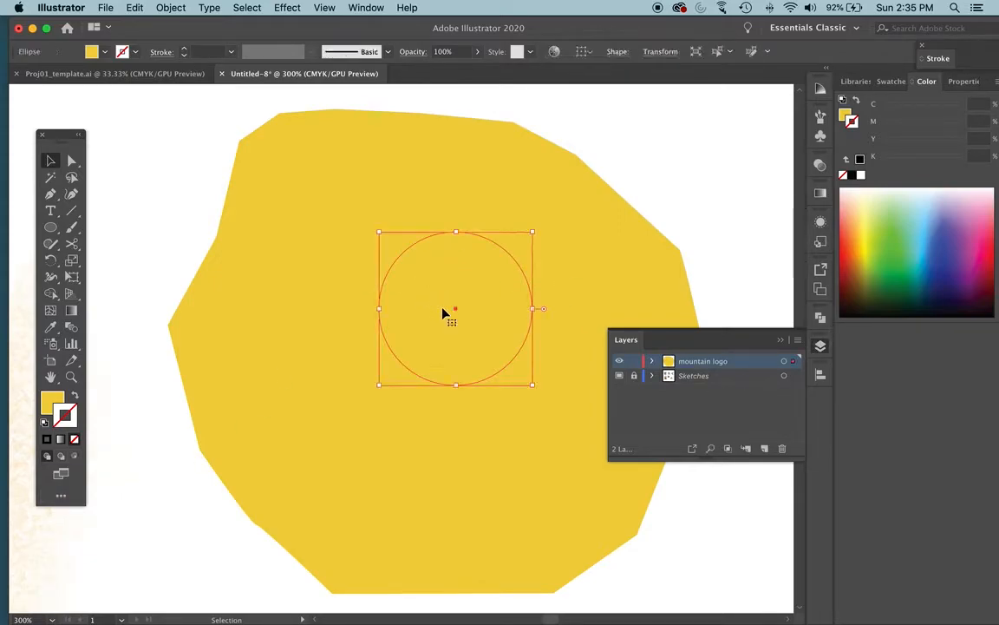
{"action": "left_click", "coordinate": [653, 362]}
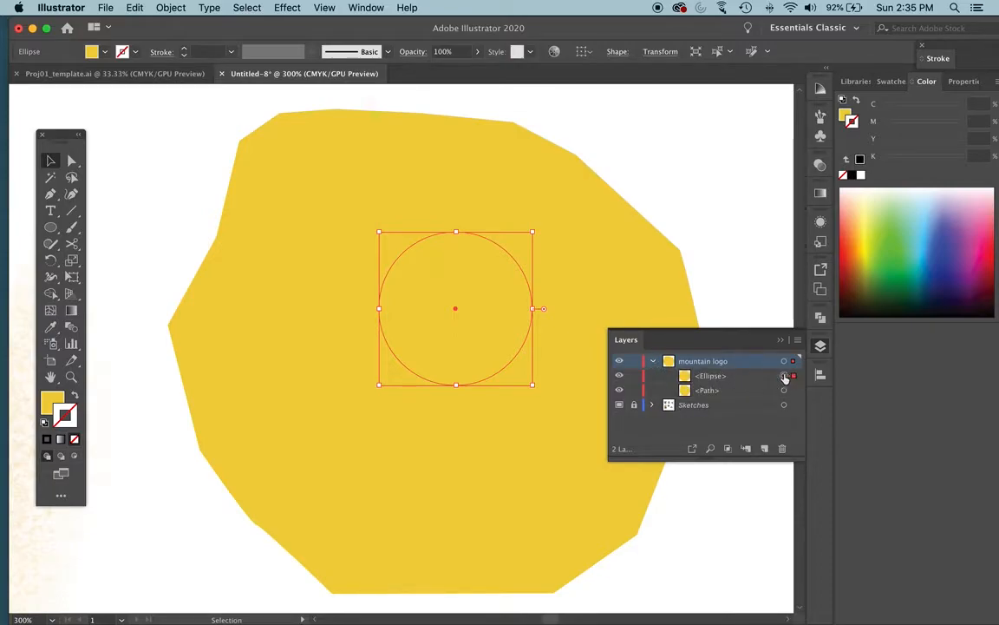
{"action": "left_click", "coordinate": [620, 378]}
{"action": "left_click", "coordinate": [620, 377]}
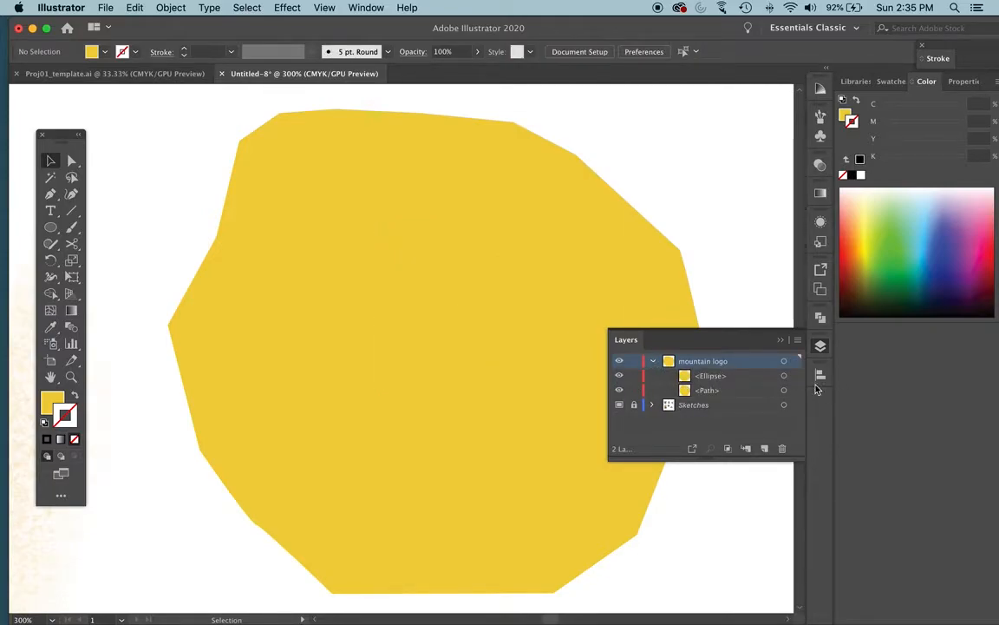
{"action": "left_click", "coordinate": [784, 377]}
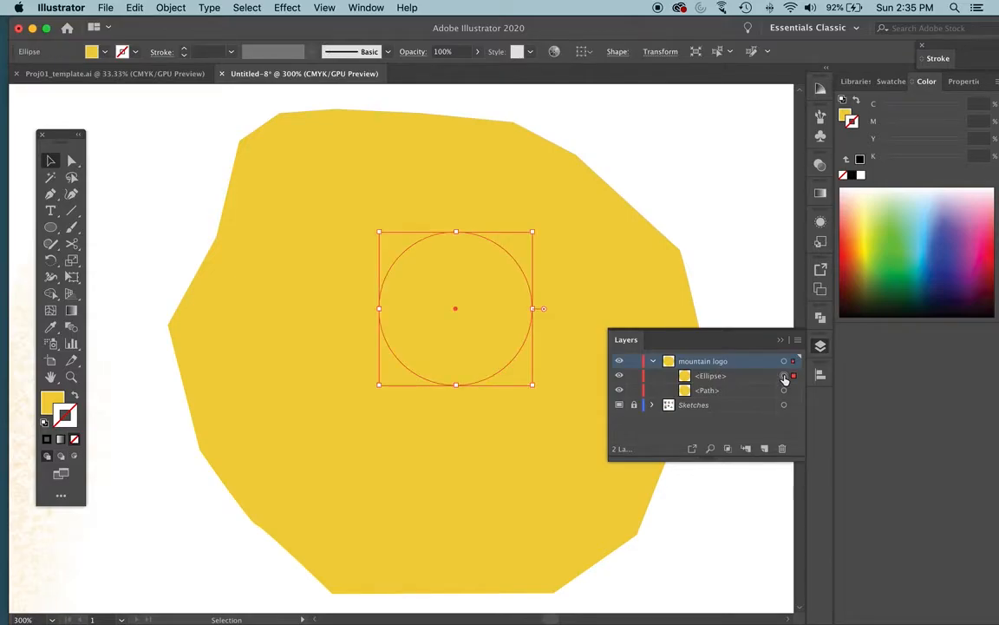
{"action": "double_click", "coordinate": [54, 401]}
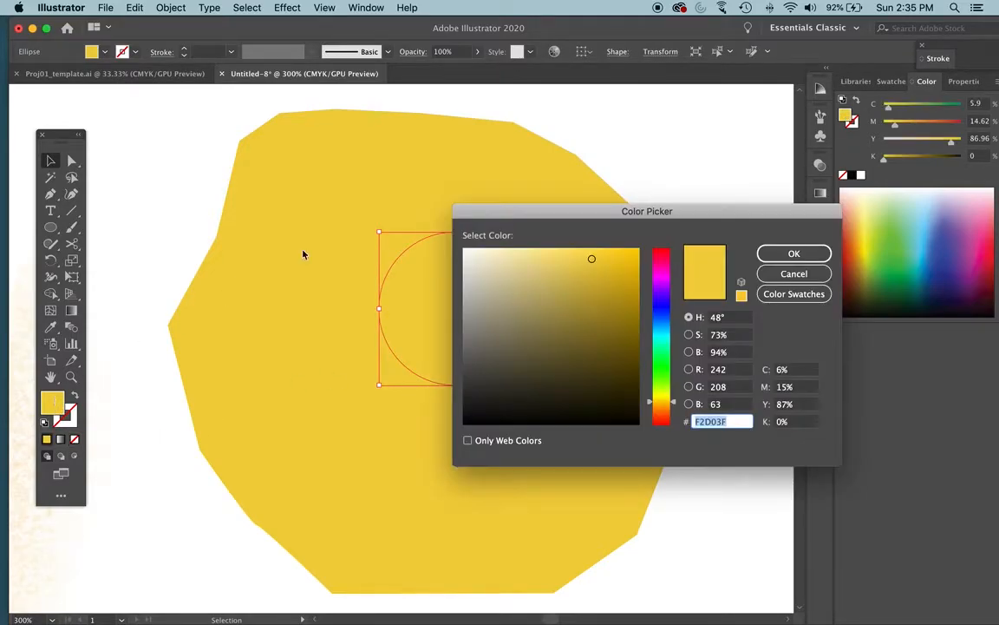
{"action": "left_click", "coordinate": [491, 251]}
{"action": "left_click", "coordinate": [806, 253]}
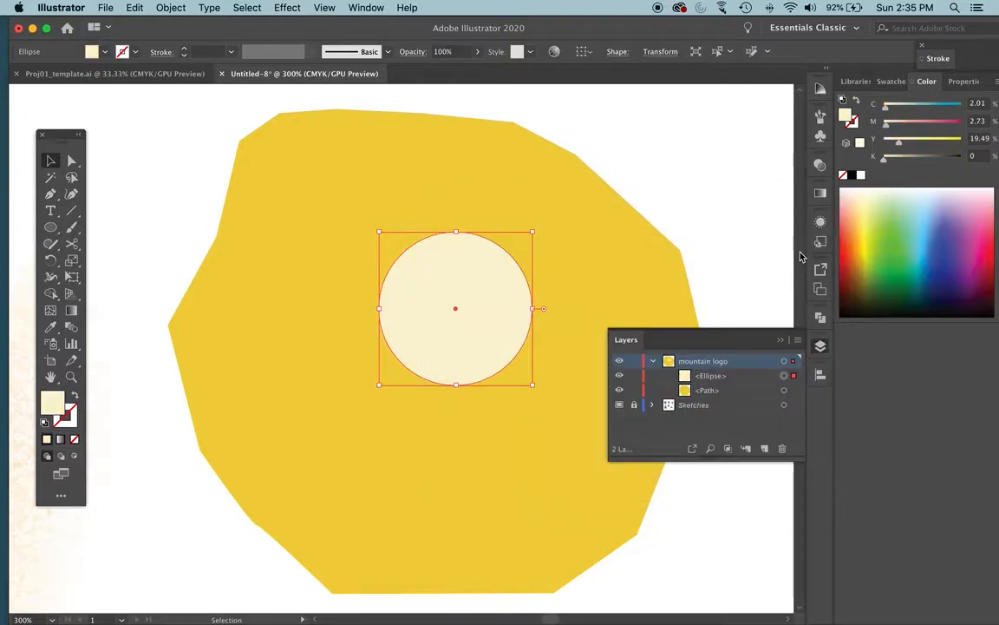
Enlarge the cream sun circle very slightly from its lower-right corner, keeping it round.
{"action": "left_click", "coordinate": [151, 178]}
{"action": "left_click", "coordinate": [413, 301]}
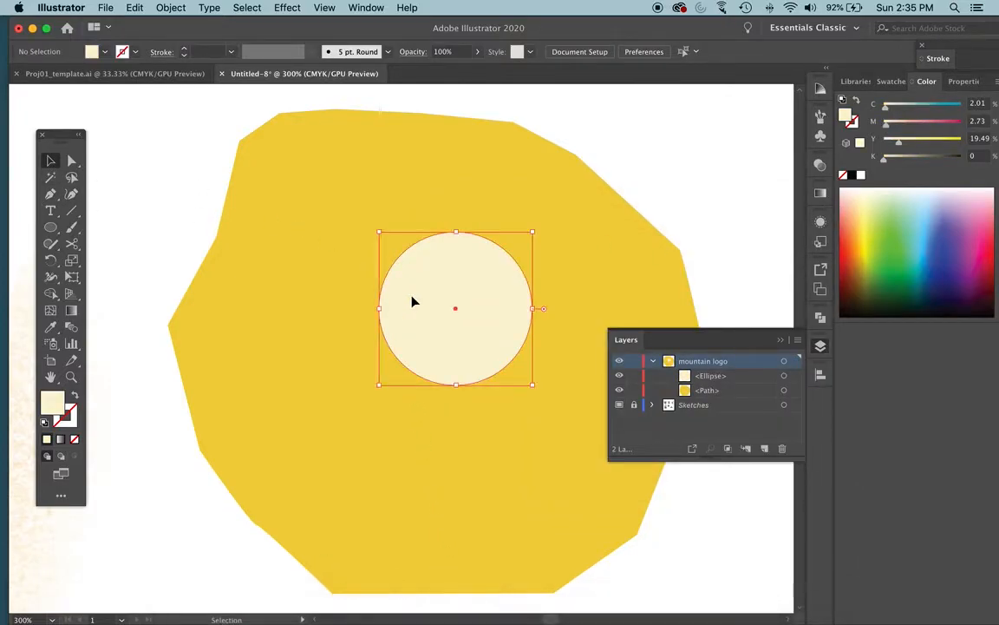
{"action": "mouse_move", "coordinate": [531, 383]}
{"action": "left_mouse_down"}
{"action": "mouse_move", "coordinate": [458, 339]}
{"action": "mouse_move", "coordinate": [558, 394]}
{"action": "mouse_move", "coordinate": [495, 379]}
{"action": "mouse_move", "coordinate": [533, 390]}
{"action": "left_mouse_up"}
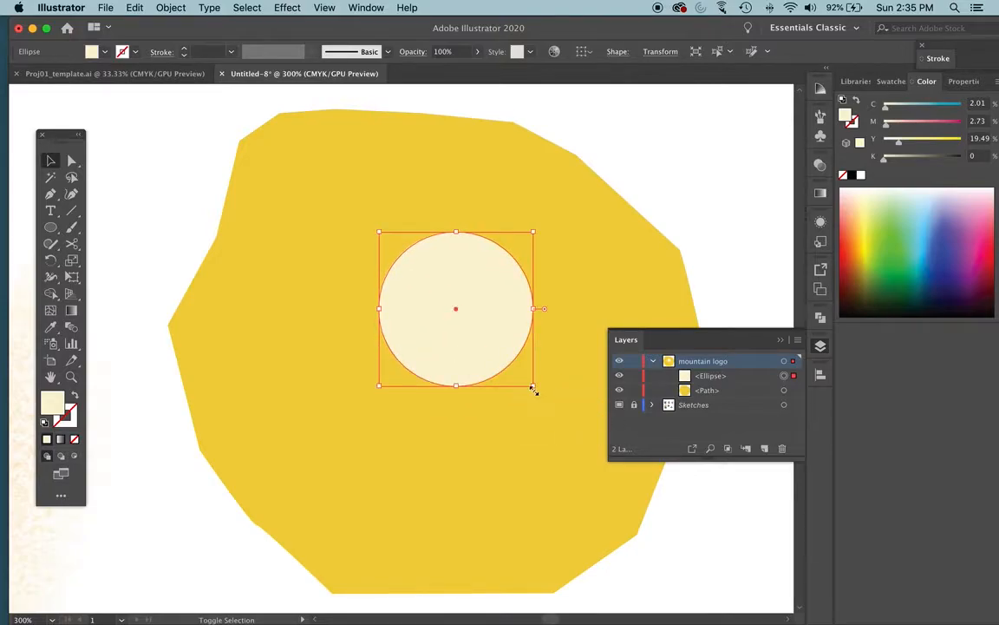
In Outline view, draw a thin closed cloud shape over the sketch's upper-left cloud with the Pen tool.
{"action": "key", "text": "super+y"}
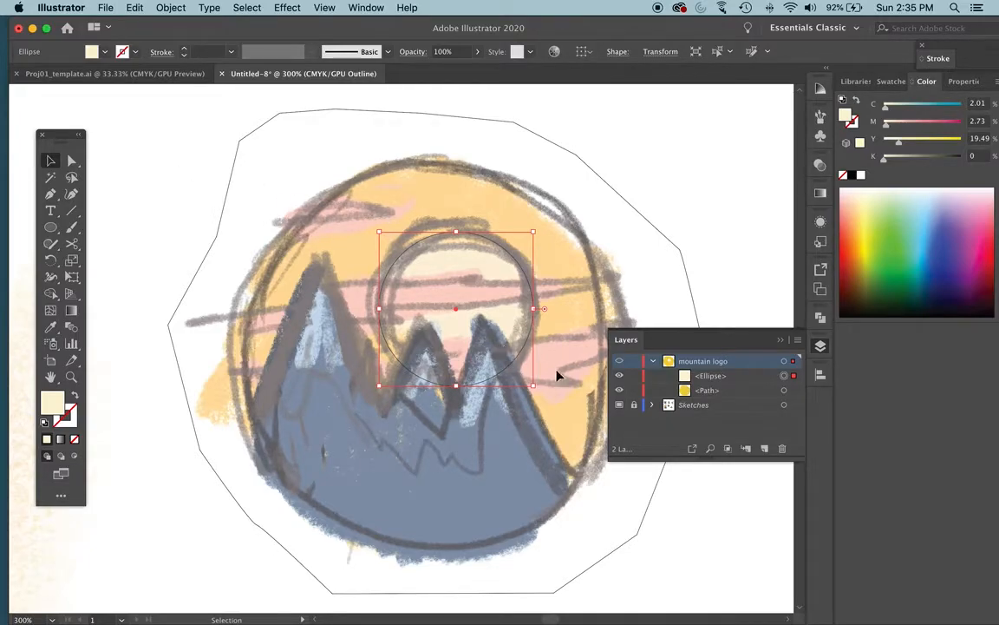
{"action": "key", "text": "p"}
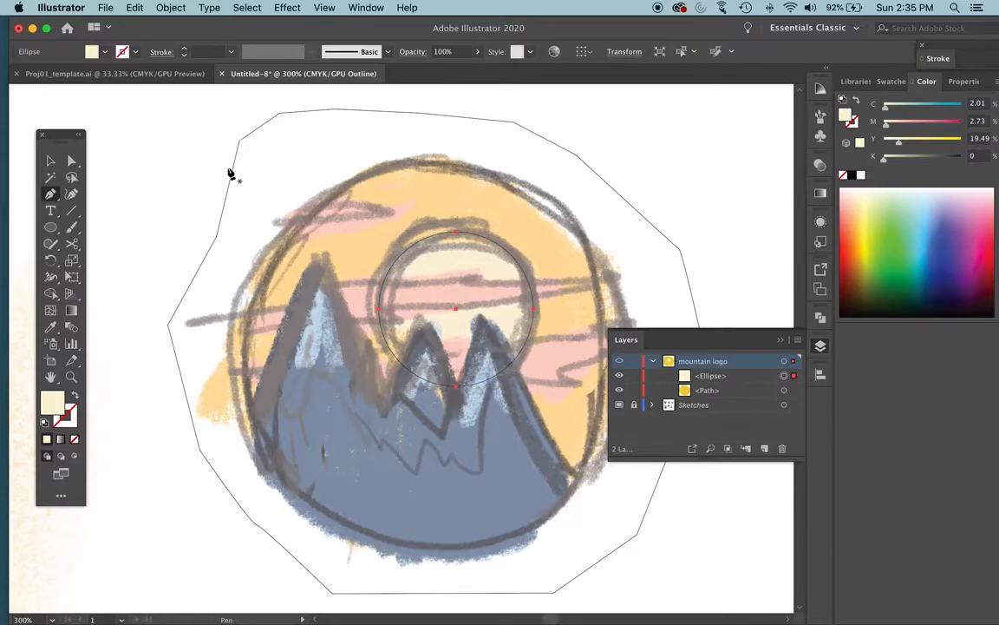
{"action": "left_click_drag", "start_coordinate": [236, 199], "coordinate": [268, 212]}
{"action": "left_click_drag", "start_coordinate": [255, 214], "coordinate": [244, 216]}
{"action": "left_click", "coordinate": [237, 199]}
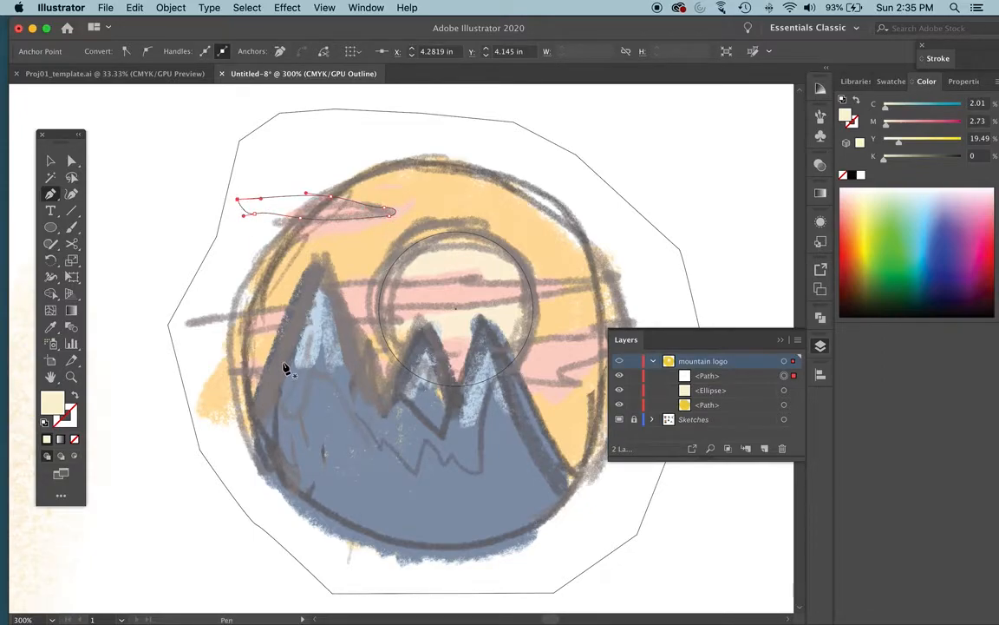
Return to Preview view and fill the thin cloud shape with light pink (C 0, M 33.04, Y 25.49, K 0).
{"action": "key", "text": "super+y"}
{"action": "key", "text": "super+y"}
{"action": "key", "text": "super+y"}
{"action": "double_click", "coordinate": [58, 404]}
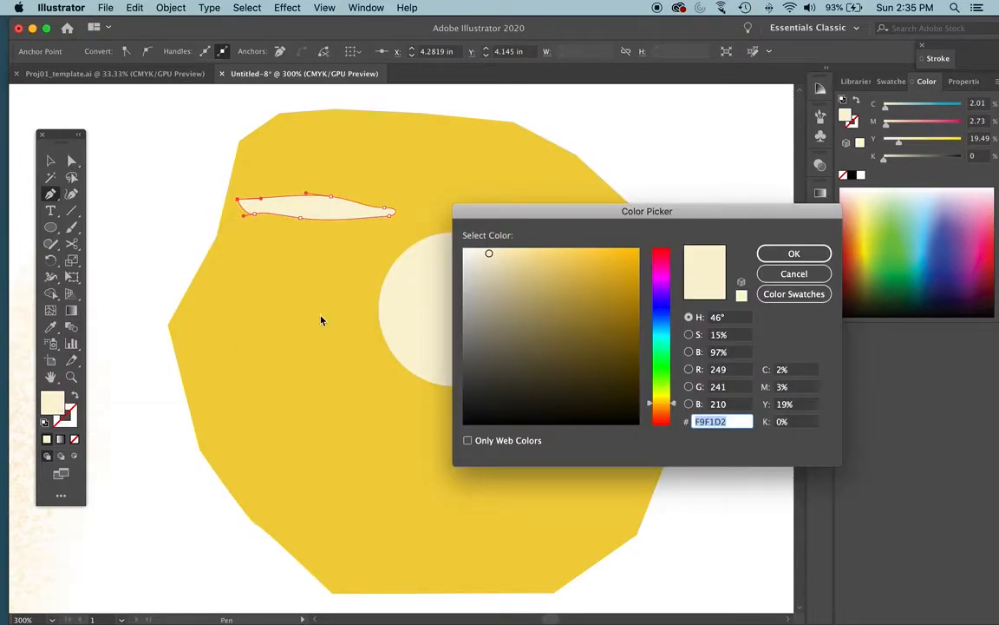
{"action": "left_click_drag", "start_coordinate": [663, 415], "coordinate": [664, 420]}
{"action": "left_click_drag", "start_coordinate": [512, 262], "coordinate": [519, 250]}
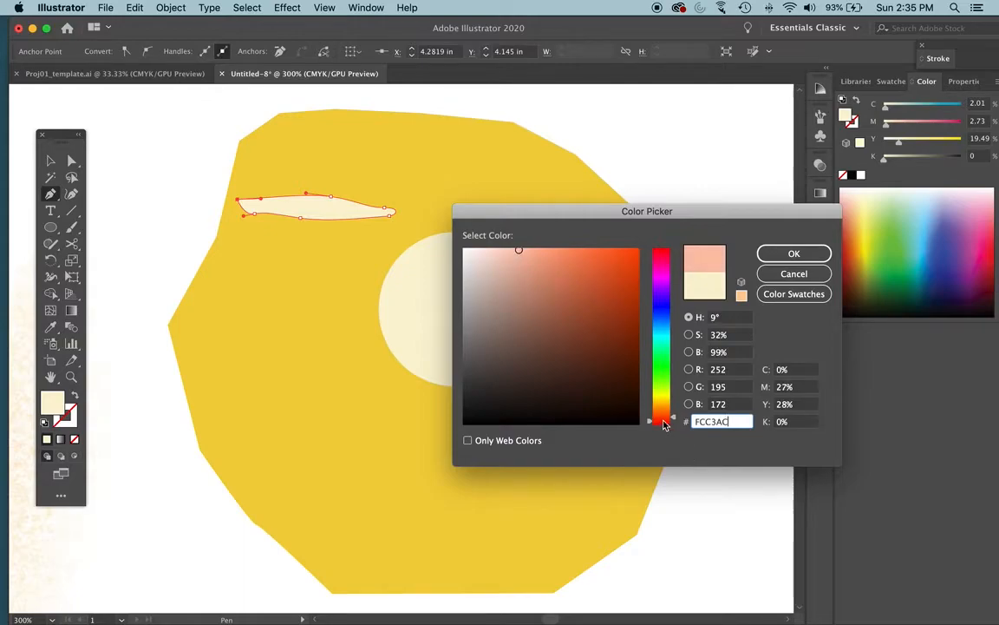
{"action": "left_click", "coordinate": [794, 253]}
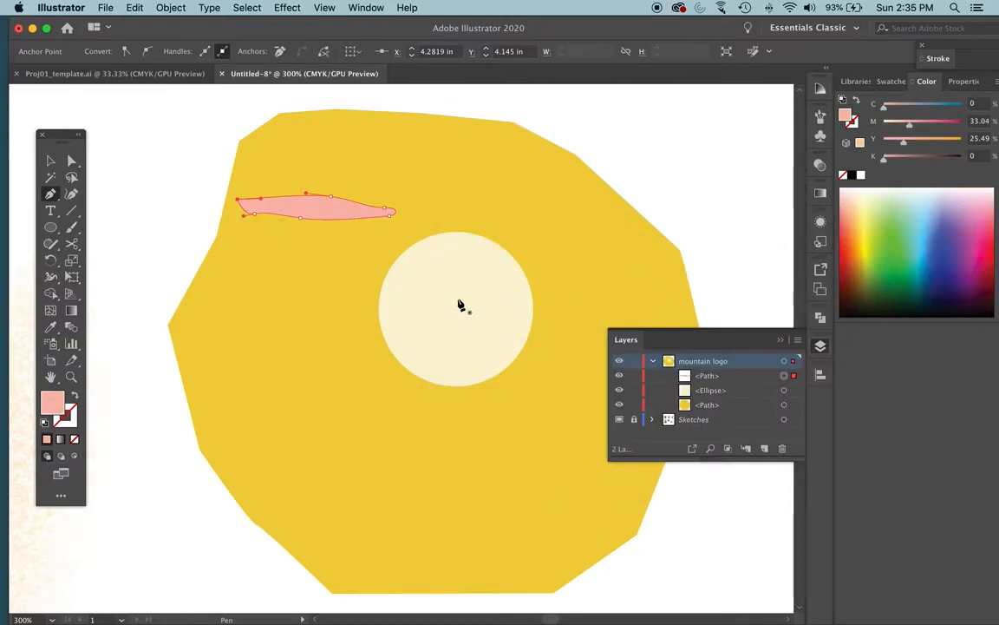
In Outline view, draw a long closed cloud band with the Pen tool across the sun and beyond both sides of the round sketch.
{"action": "key", "text": "super+y"}
{"action": "key", "text": "super+y"}
{"action": "key", "text": "super+y"}
{"action": "left_click", "coordinate": [219, 316]}
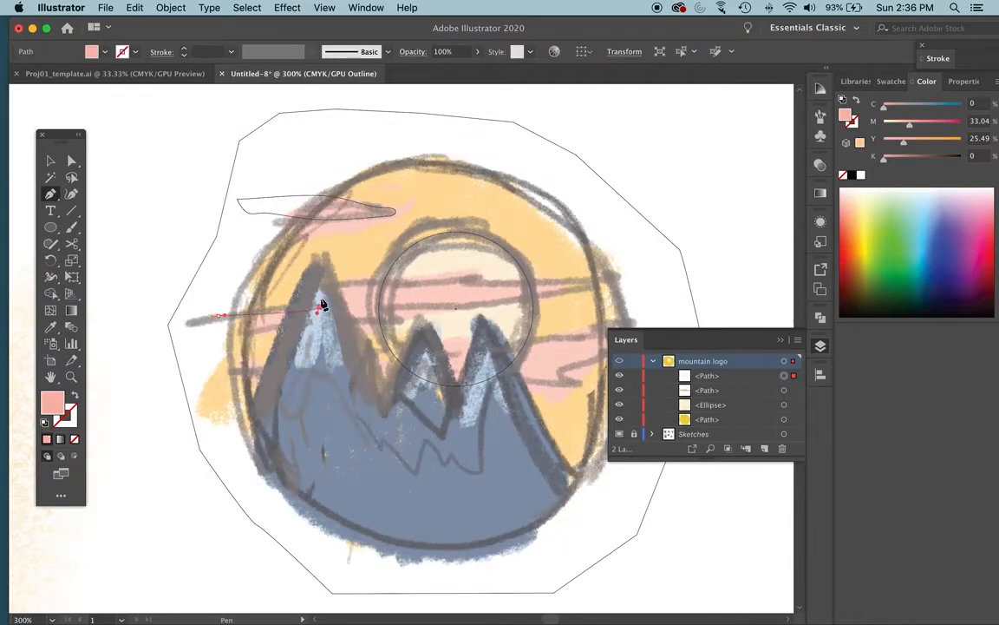
{"action": "left_click_drag", "start_coordinate": [319, 301], "coordinate": [319, 290]}
{"action": "left_click_drag", "start_coordinate": [453, 281], "coordinate": [479, 276]}
{"action": "left_click", "coordinate": [518, 280]}
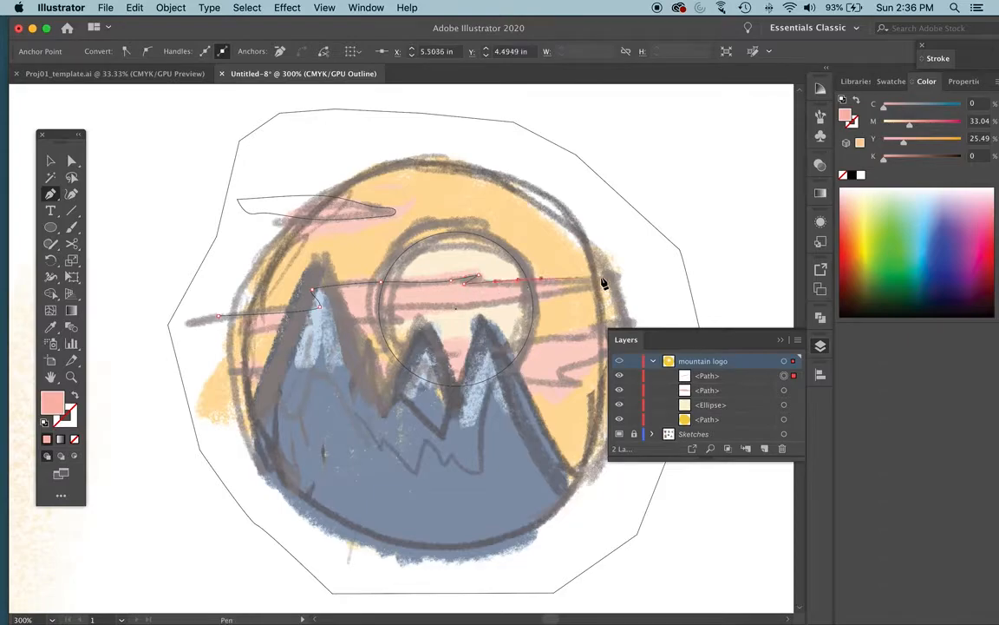
{"action": "left_click", "coordinate": [642, 273]}
{"action": "left_click_drag", "start_coordinate": [567, 294], "coordinate": [518, 297]}
{"action": "left_click_drag", "start_coordinate": [441, 301], "coordinate": [370, 318]}
{"action": "left_click_drag", "start_coordinate": [321, 321], "coordinate": [295, 326]}
{"action": "left_click_drag", "start_coordinate": [233, 332], "coordinate": [212, 335]}
{"action": "left_click_drag", "start_coordinate": [151, 346], "coordinate": [148, 321]}
{"action": "left_click", "coordinate": [220, 318]}
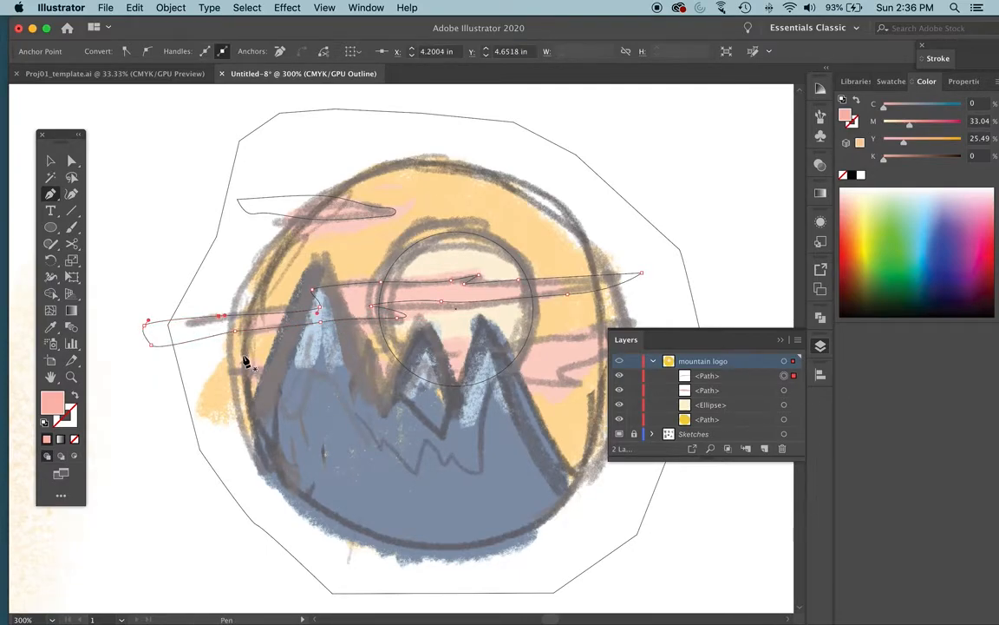
Return to Preview view and check the filled cloud band across the sun, selecting it with the Selection tool.
{"action": "key", "text": "super+y"}
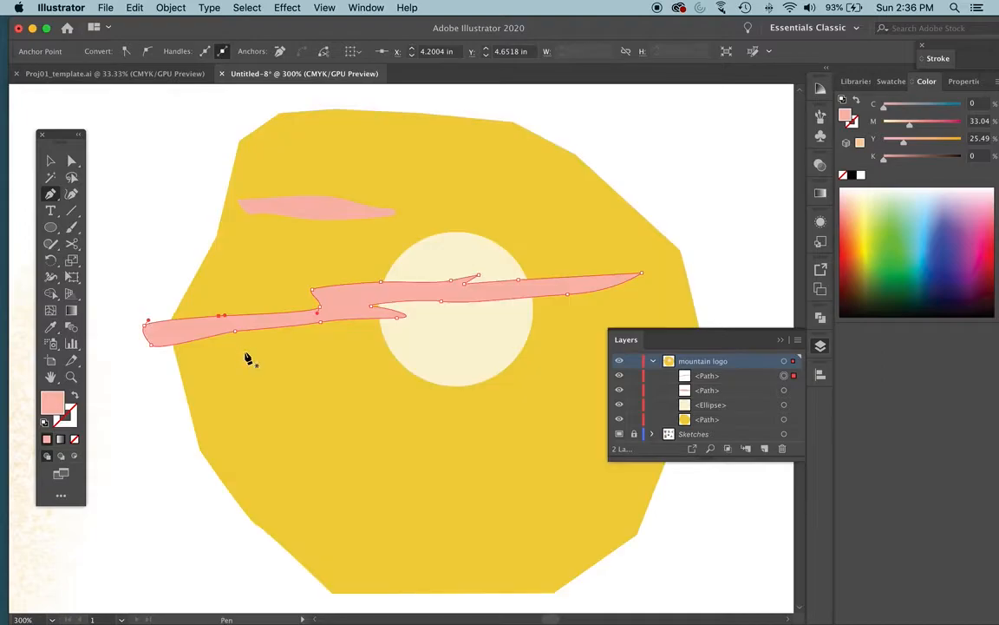
{"action": "key", "text": "v"}
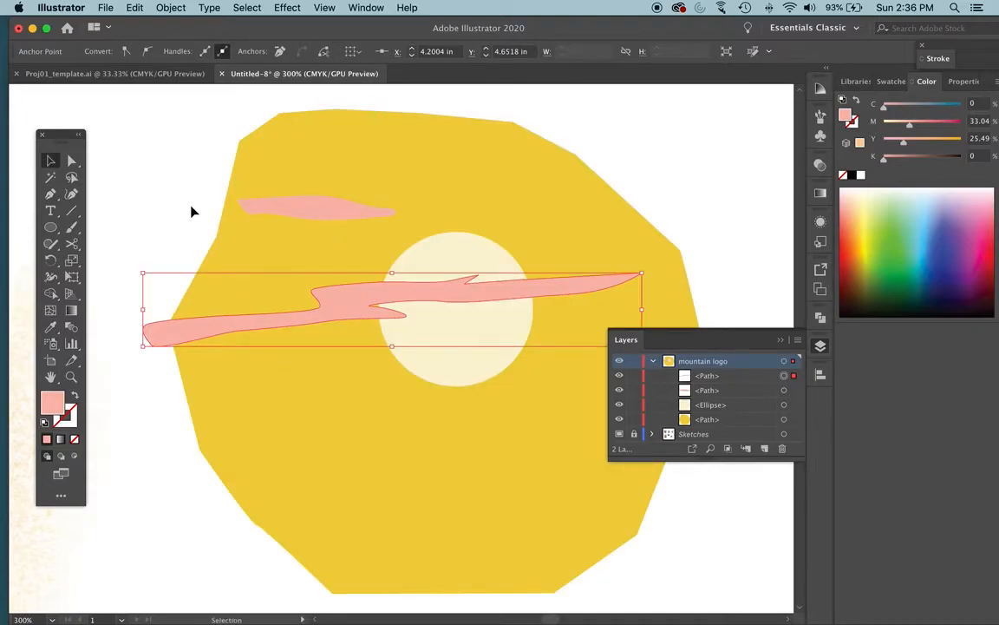
{"action": "left_click", "coordinate": [194, 211]}
{"action": "left_click", "coordinate": [319, 207]}
{"action": "left_click", "coordinate": [345, 309]}
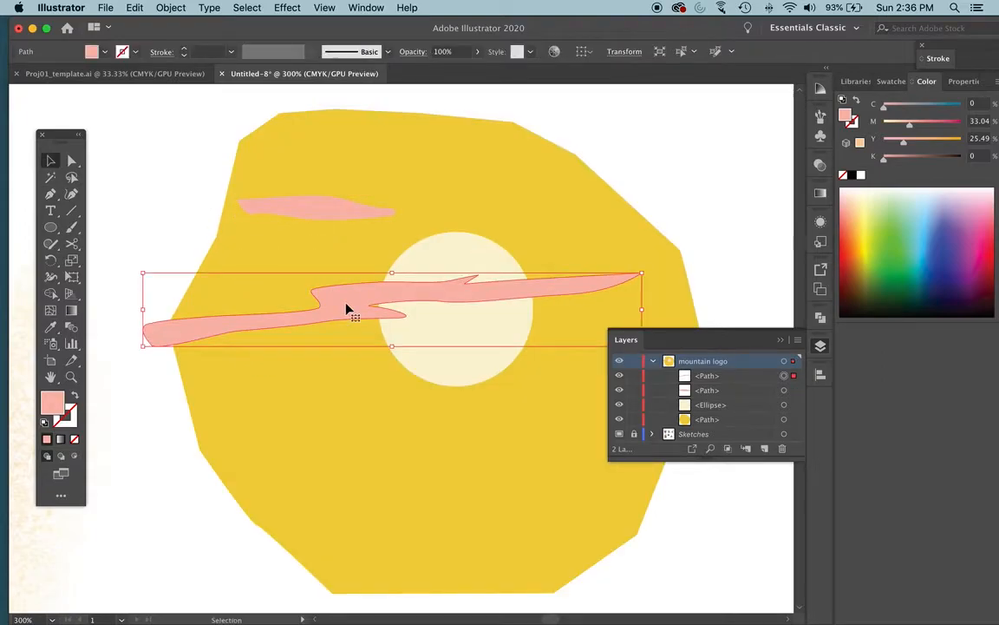
In Outline view, draw a second long closed cloud band with the Pen tool, following the sketch's lower clouds across the sun's lower part.
{"action": "key", "text": "super+y"}
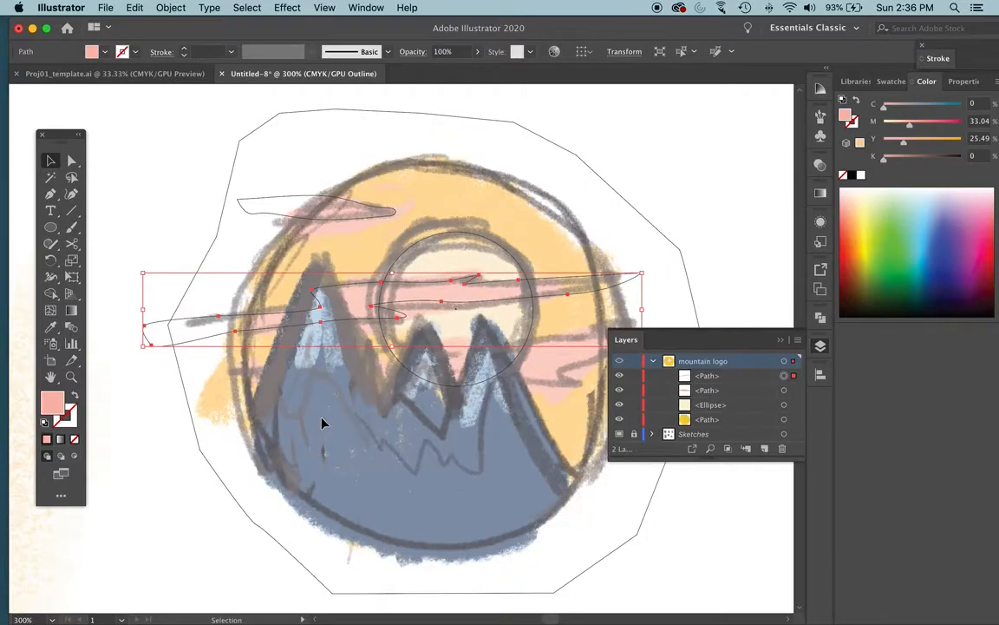
{"action": "key", "text": "p"}
{"action": "left_click", "coordinate": [194, 369]}
{"action": "left_click_drag", "start_coordinate": [355, 365], "coordinate": [453, 336]}
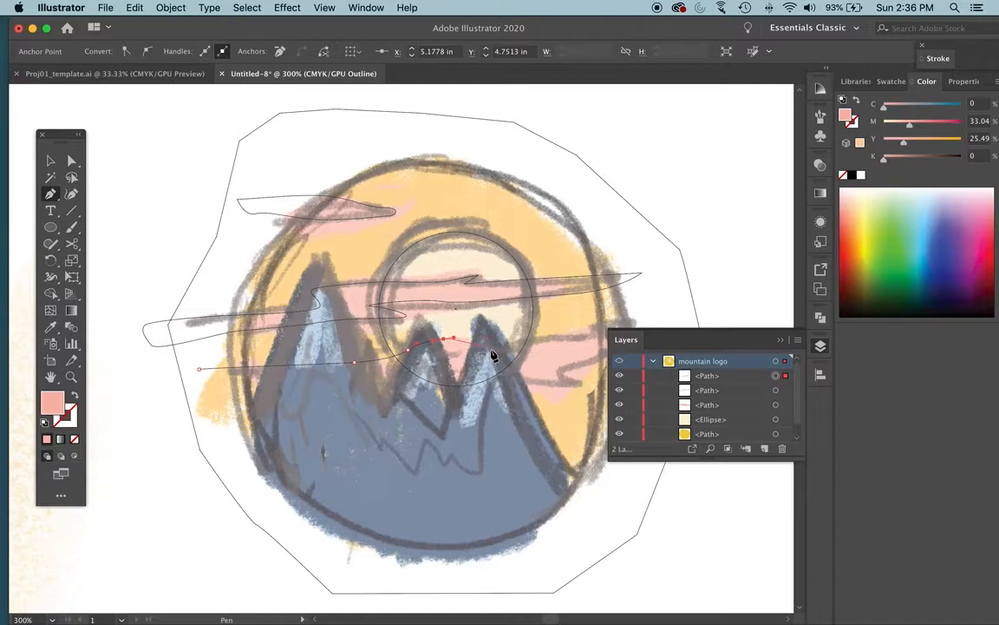
{"action": "left_click_drag", "start_coordinate": [567, 335], "coordinate": [459, 318]}
{"action": "left_click", "coordinate": [564, 310]}
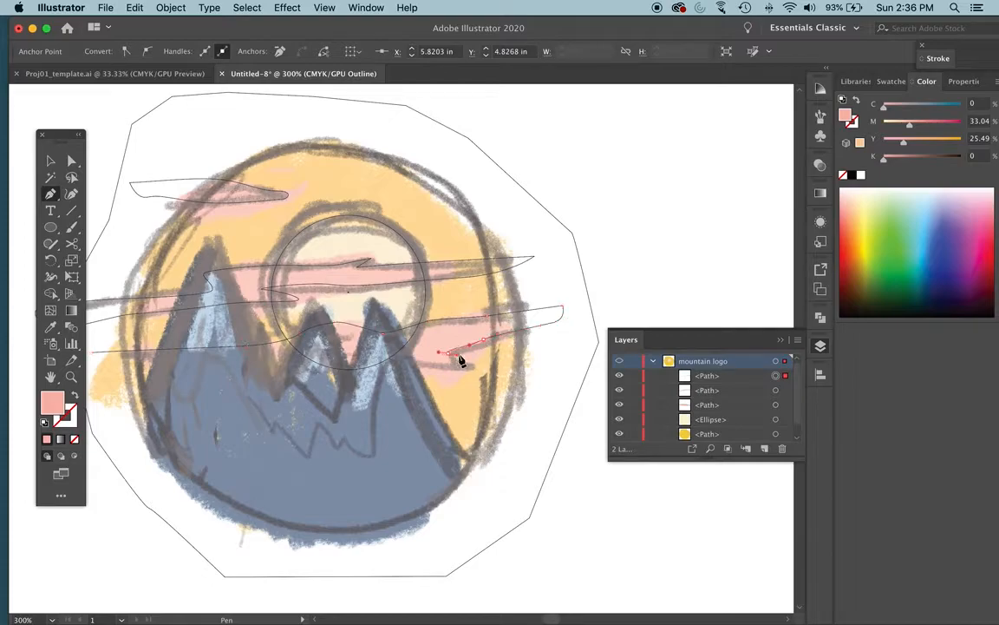
{"action": "left_click_drag", "start_coordinate": [362, 356], "coordinate": [344, 353]}
{"action": "left_click_drag", "start_coordinate": [309, 352], "coordinate": [290, 354]}
{"action": "left_click", "coordinate": [238, 367]}
{"action": "scroll", "coordinate": [241, 368], "scroll_direction": "left", "scroll_amount": 5}
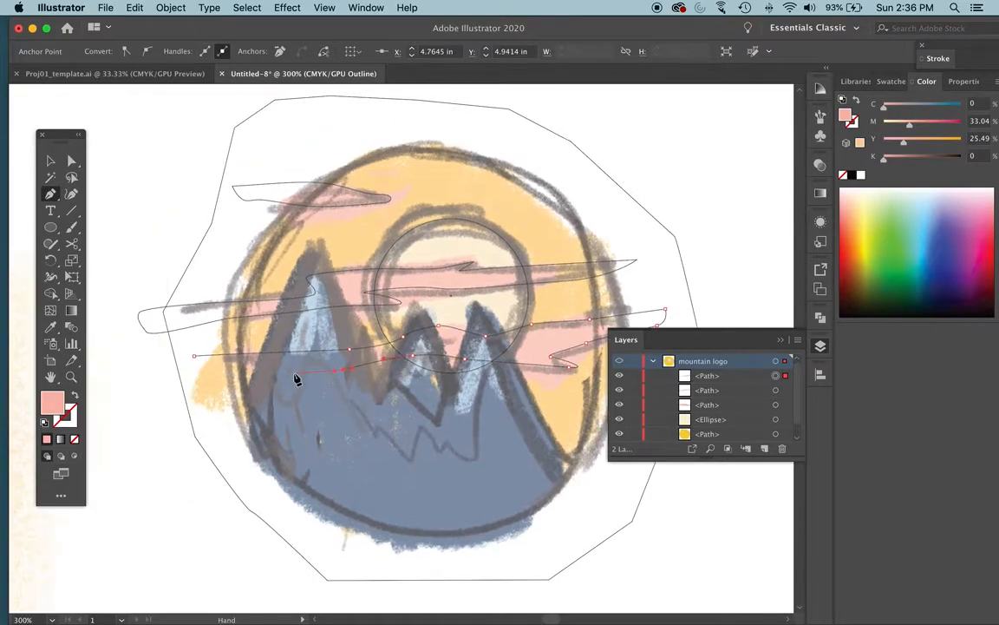
{"action": "left_click", "coordinate": [196, 357]}
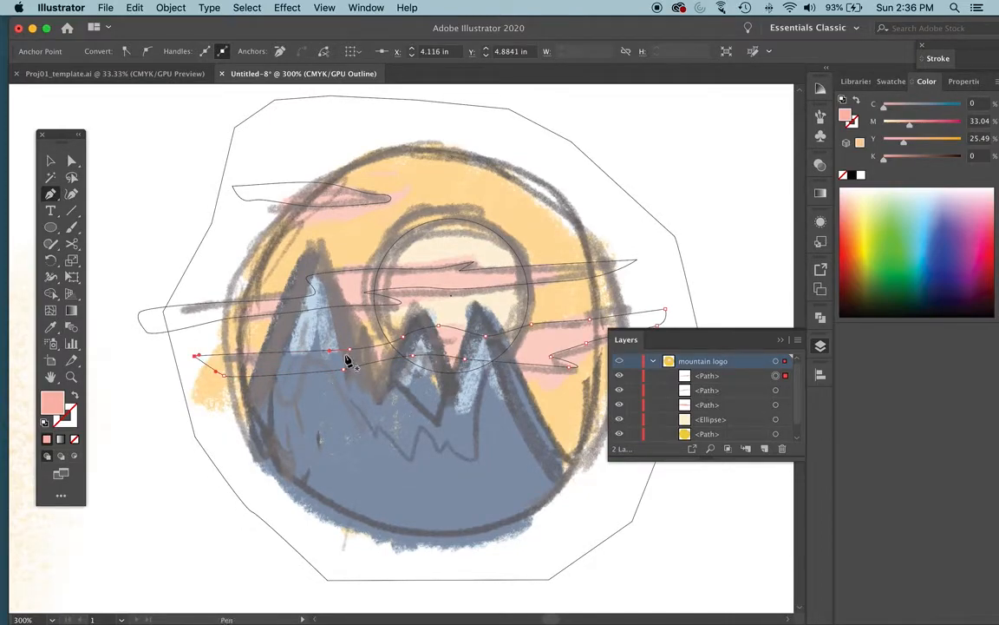
Deselect the lower cloud band in Preview view and compare the clouds with the sketch in Outline view.
{"action": "key", "text": "super+y"}
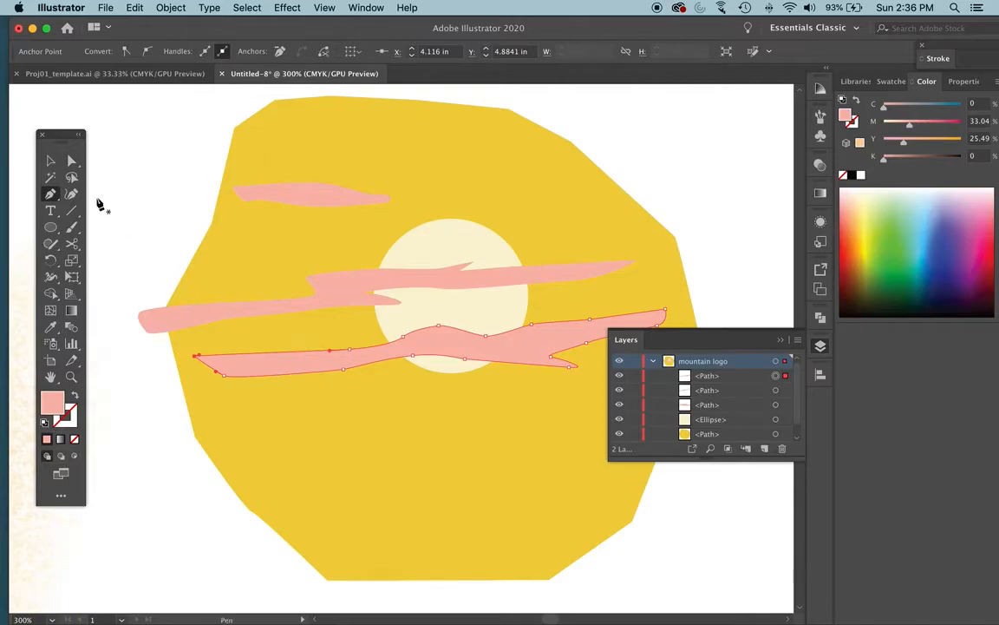
{"action": "left_click", "coordinate": [51, 161]}
{"action": "left_click", "coordinate": [169, 153]}
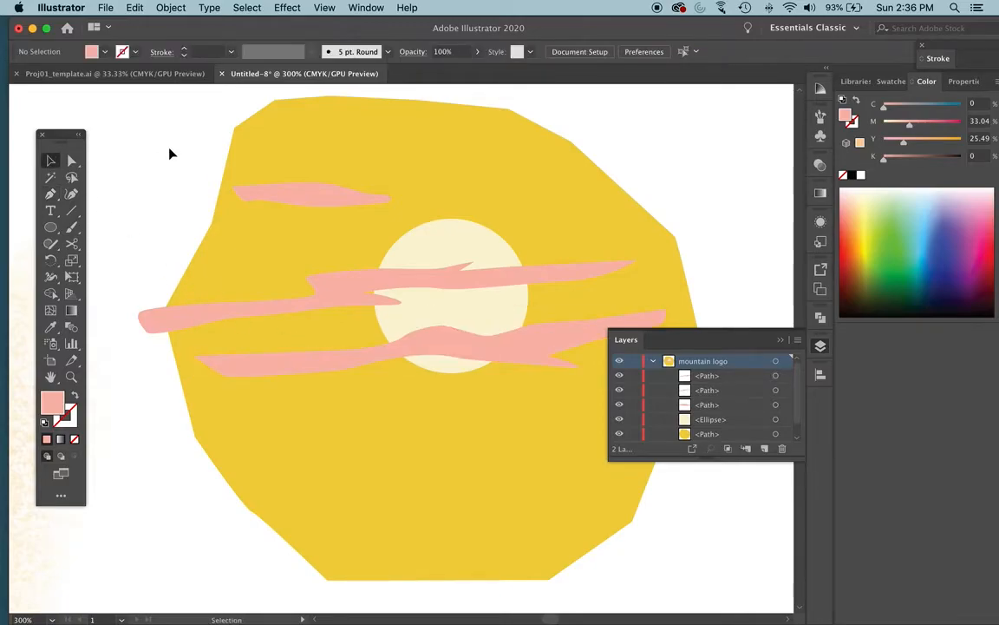
{"action": "key", "text": "super+y"}
{"action": "key", "text": "super+y"}
In Outline view, draw a closed mountain range with four peaks using the Pen tool, extending its base beyond the round sketch's lower edge.
{"action": "key", "text": "super+y"}
{"action": "key", "text": "p"}
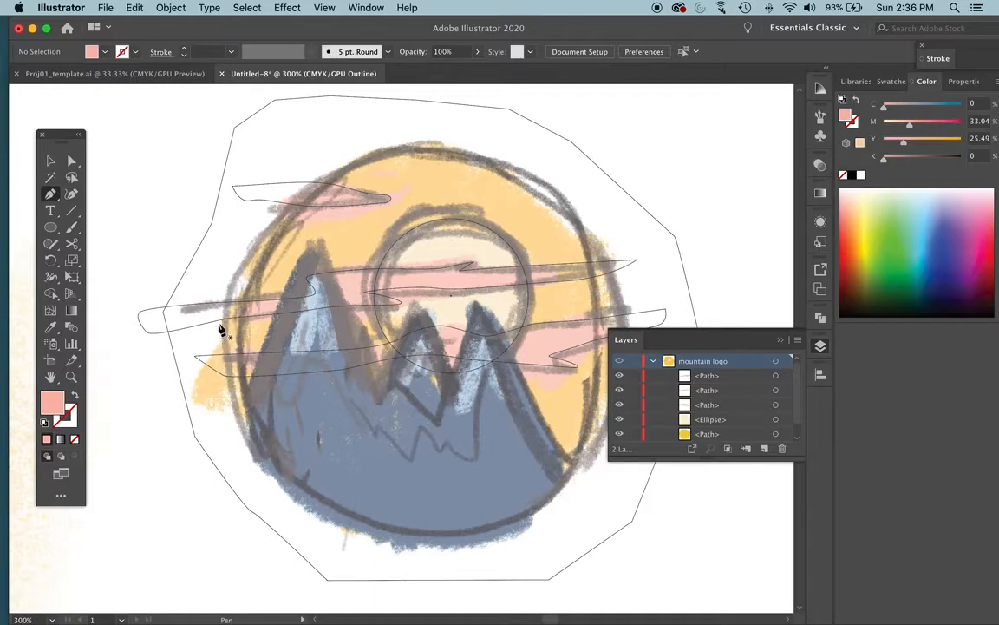
{"action": "left_click", "coordinate": [228, 443]}
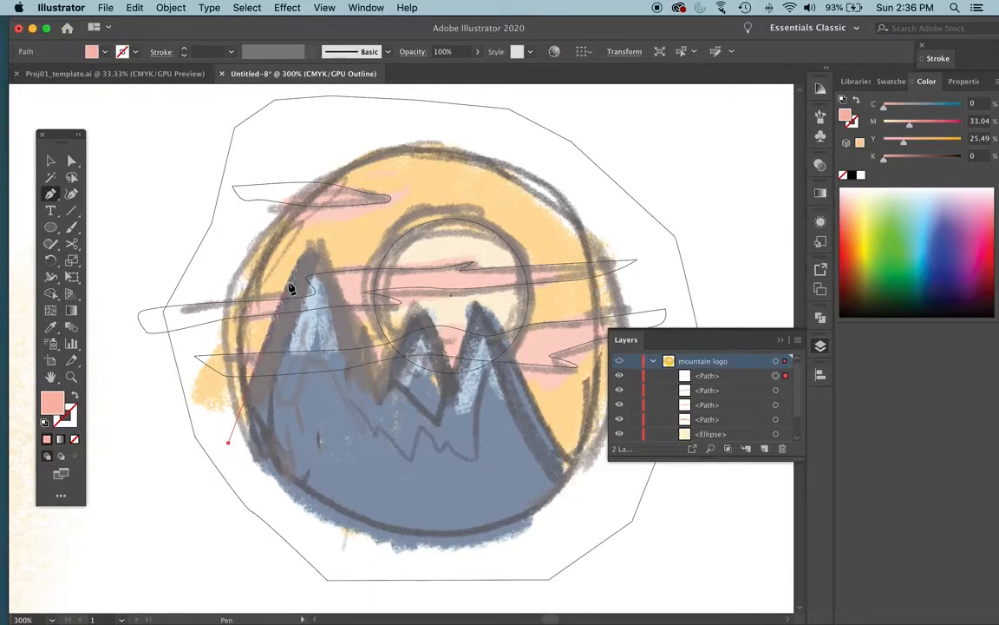
{"action": "left_click", "coordinate": [314, 242]}
{"action": "left_click", "coordinate": [351, 363]}
{"action": "left_click", "coordinate": [365, 324]}
{"action": "left_click", "coordinate": [380, 401]}
{"action": "left_click", "coordinate": [422, 308]}
{"action": "left_click", "coordinate": [453, 379]}
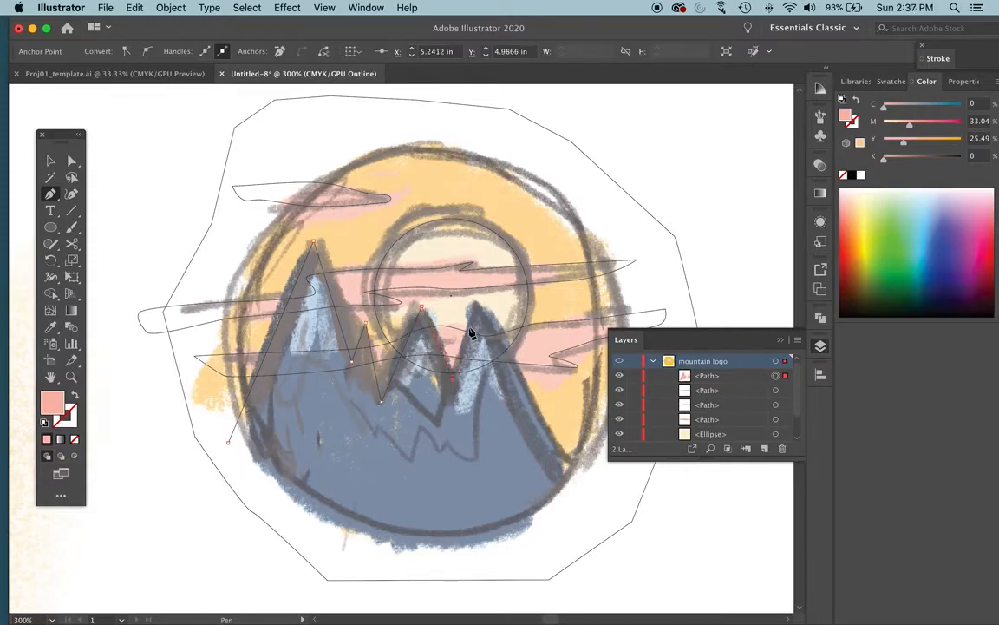
{"action": "left_click", "coordinate": [481, 284]}
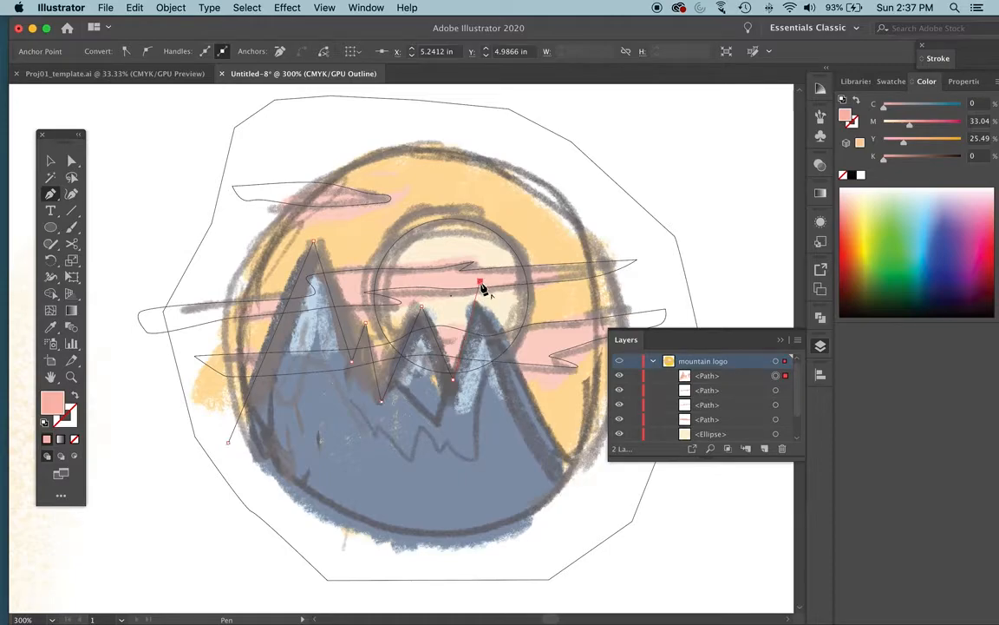
{"action": "left_click", "coordinate": [582, 496]}
{"action": "left_click", "coordinate": [542, 531]}
{"action": "left_click", "coordinate": [455, 556]}
{"action": "left_click", "coordinate": [202, 542]}
{"action": "left_click_drag", "start_coordinate": [170, 493], "coordinate": [183, 484]}
{"action": "left_click", "coordinate": [228, 443]}
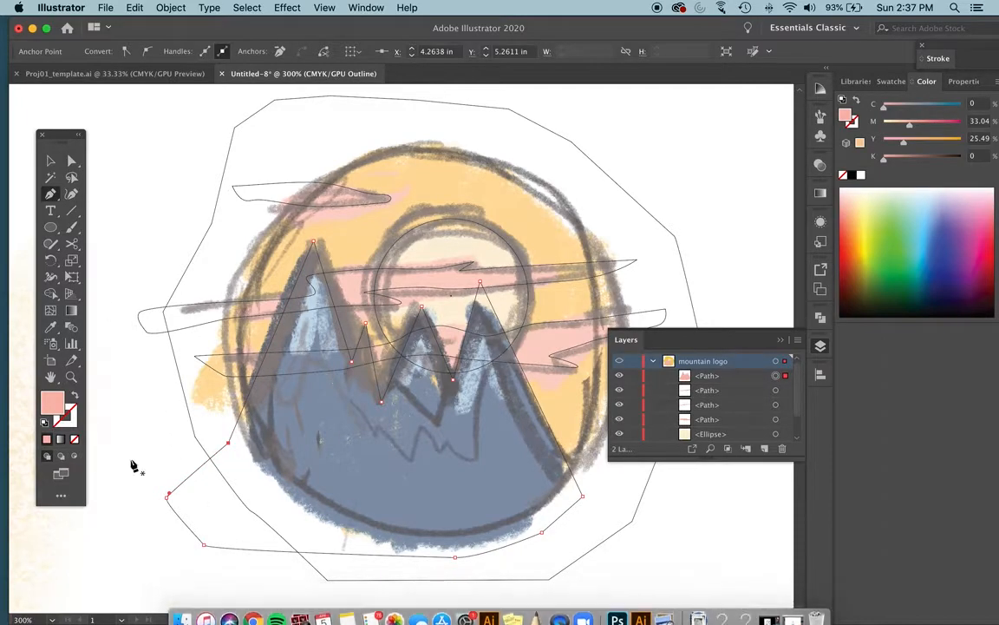
Compare the mountain shape with the sketch, then fill it with blue (#425B9B) in Preview view.
{"action": "key", "text": "super+y"}
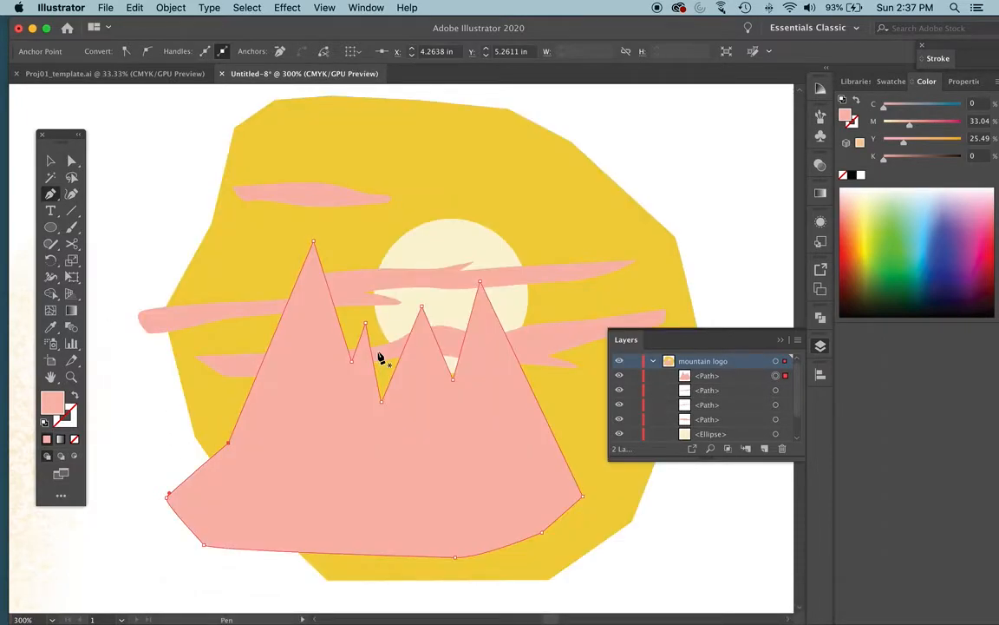
{"action": "key", "text": "super+y"}
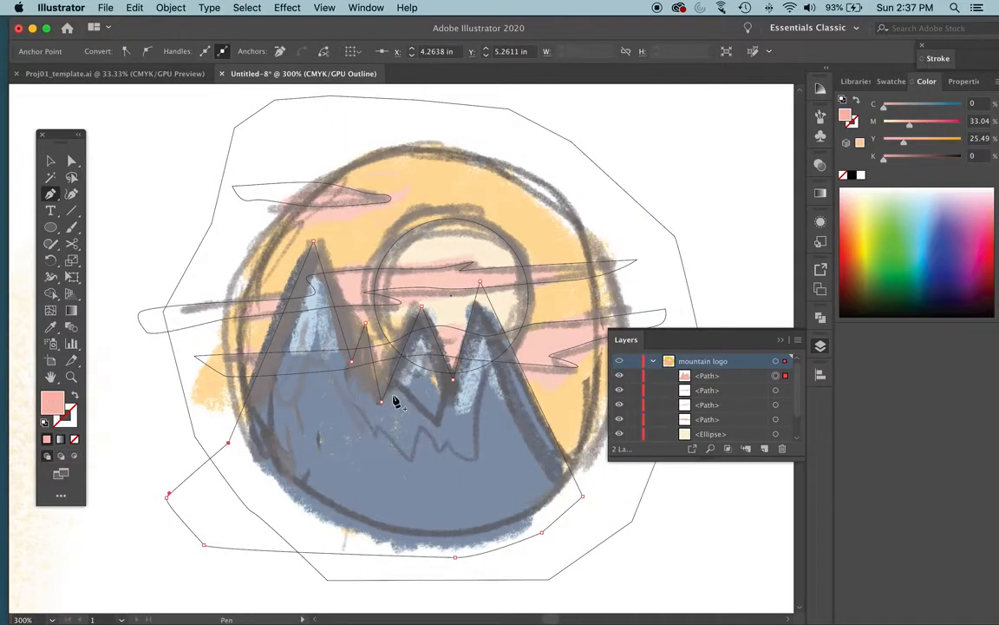
{"action": "key", "text": "super+y"}
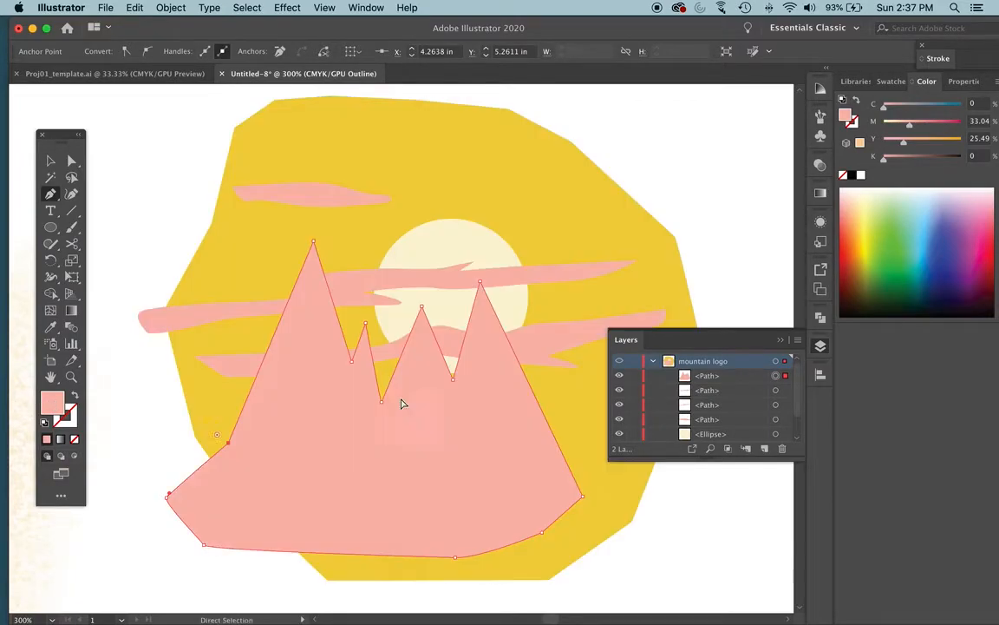
{"action": "double_click", "coordinate": [52, 401]}
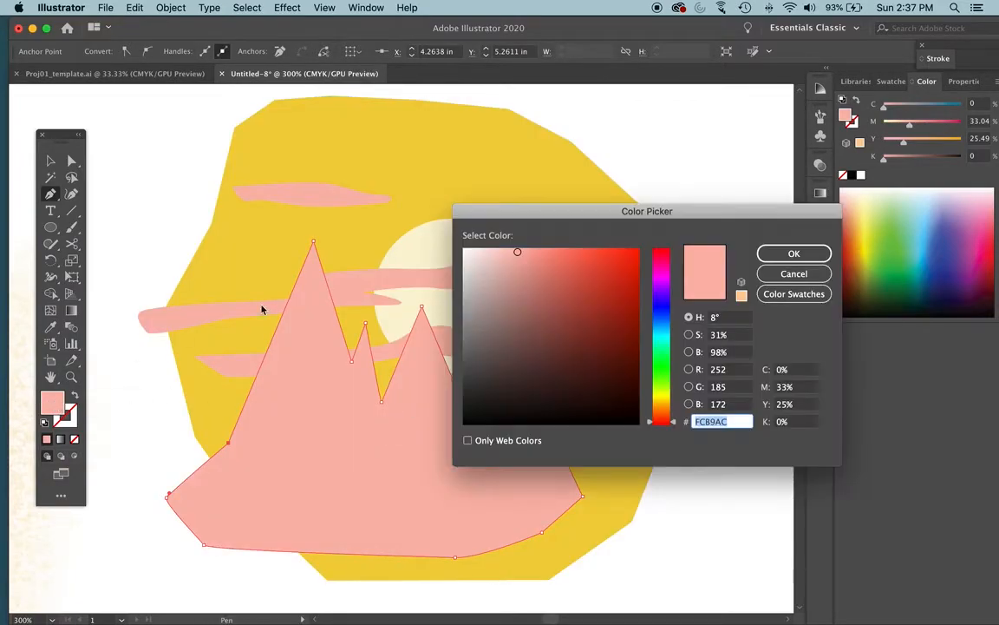
{"action": "left_click", "coordinate": [661, 317]}
{"action": "left_click_drag", "start_coordinate": [534, 325], "coordinate": [565, 317]}
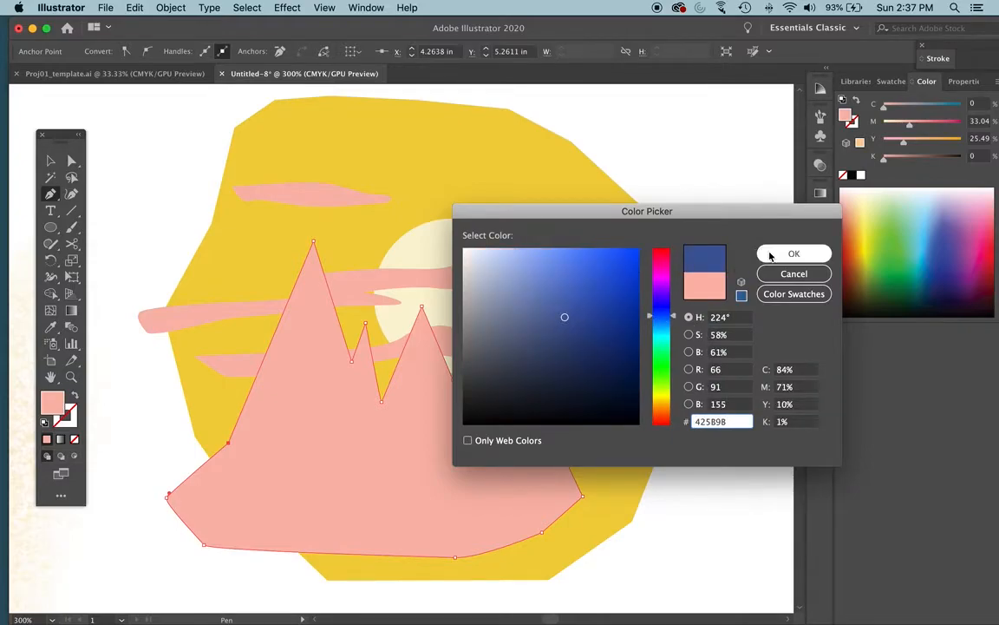
{"action": "left_click", "coordinate": [793, 253]}
Compare the blue mountain shape with the sketch by switching between Outline and Preview views, and review its fill colour.
{"action": "key", "text": "super+y"}
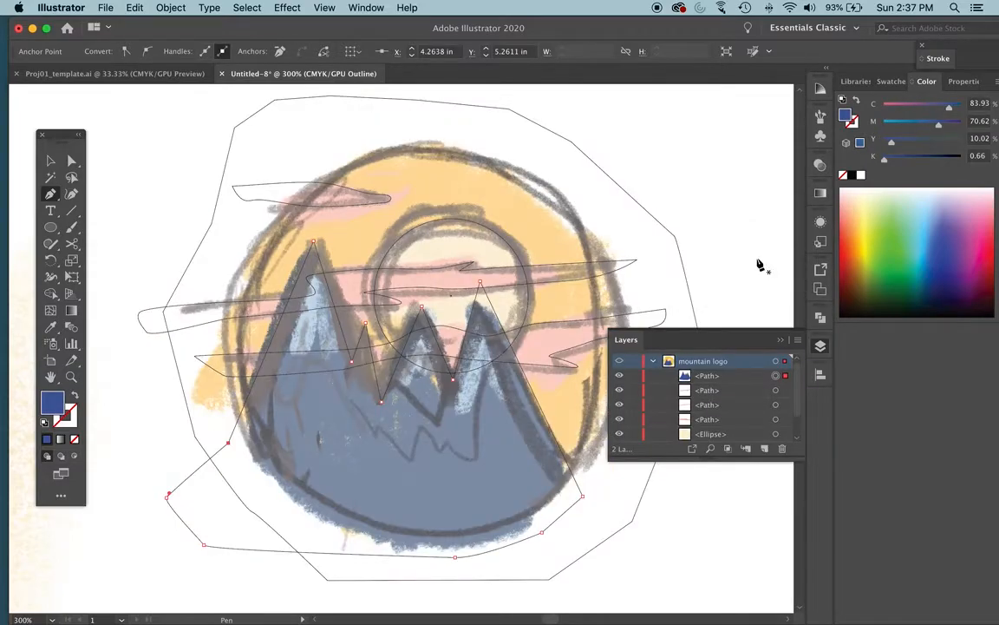
{"action": "key", "text": "super+y"}
{"action": "key", "text": "super+y"}
{"action": "key", "text": "super+y"}
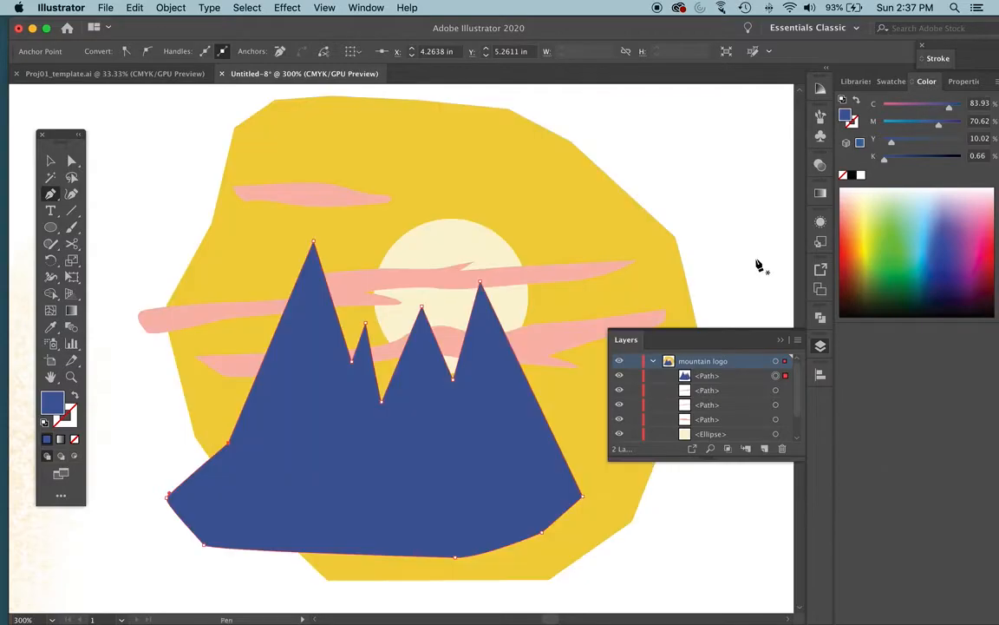
{"action": "double_click", "coordinate": [47, 404]}
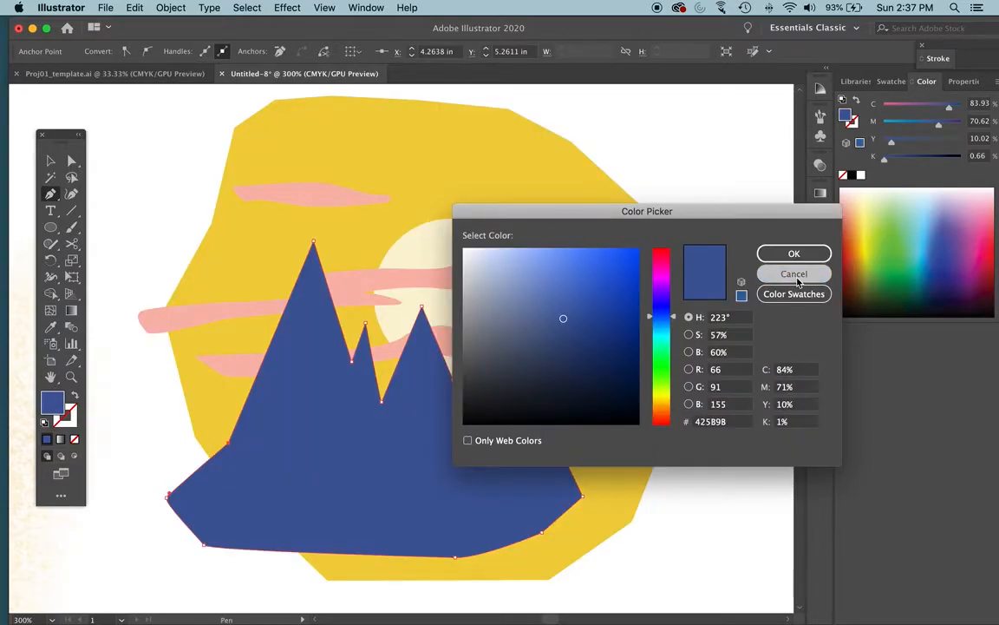
{"action": "key", "text": "Return"}
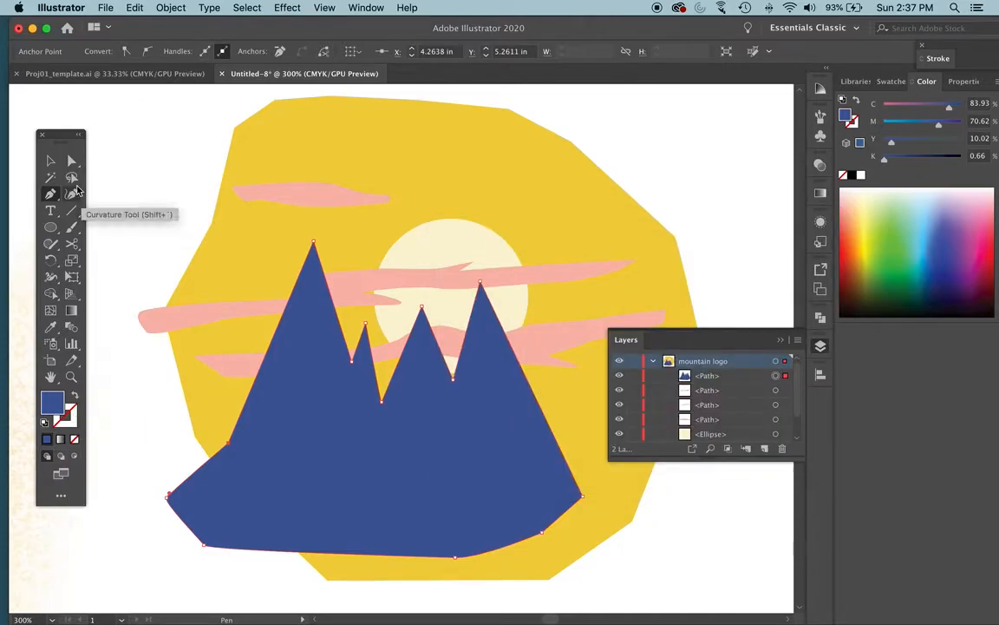
Select the mountain shape and the yellow sky shape in turn to compare their fill and stroke settings.
{"action": "left_click", "coordinate": [50, 160]}
{"action": "left_click", "coordinate": [137, 144]}
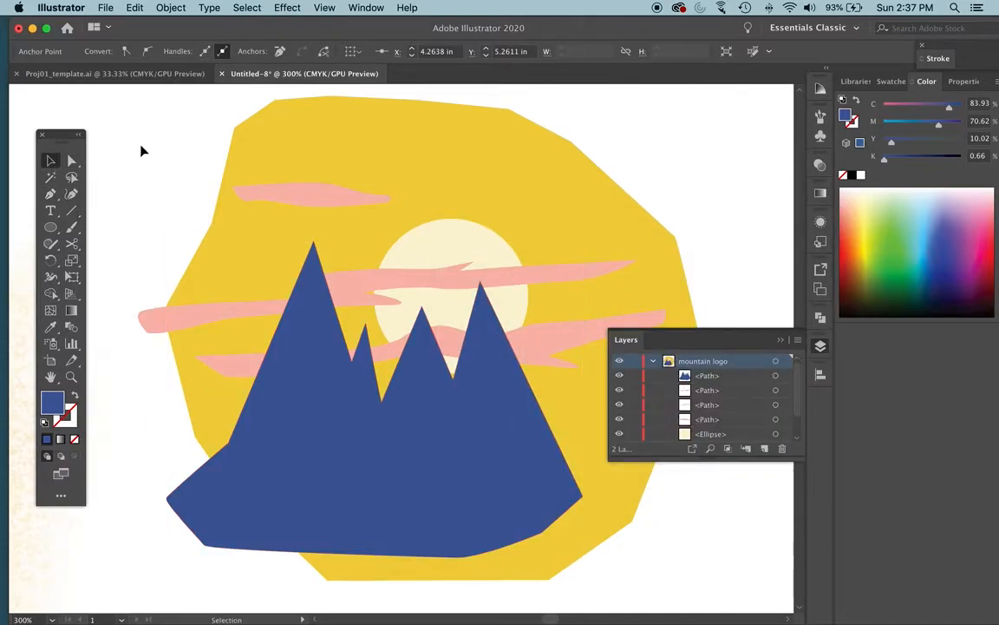
{"action": "left_click", "coordinate": [314, 395]}
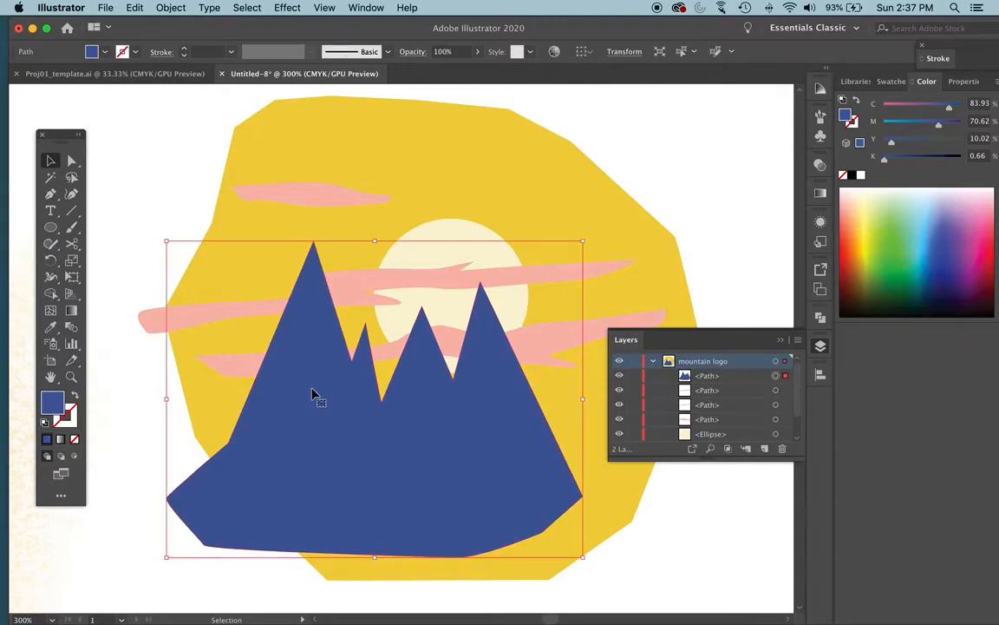
{"action": "left_click", "coordinate": [236, 161]}
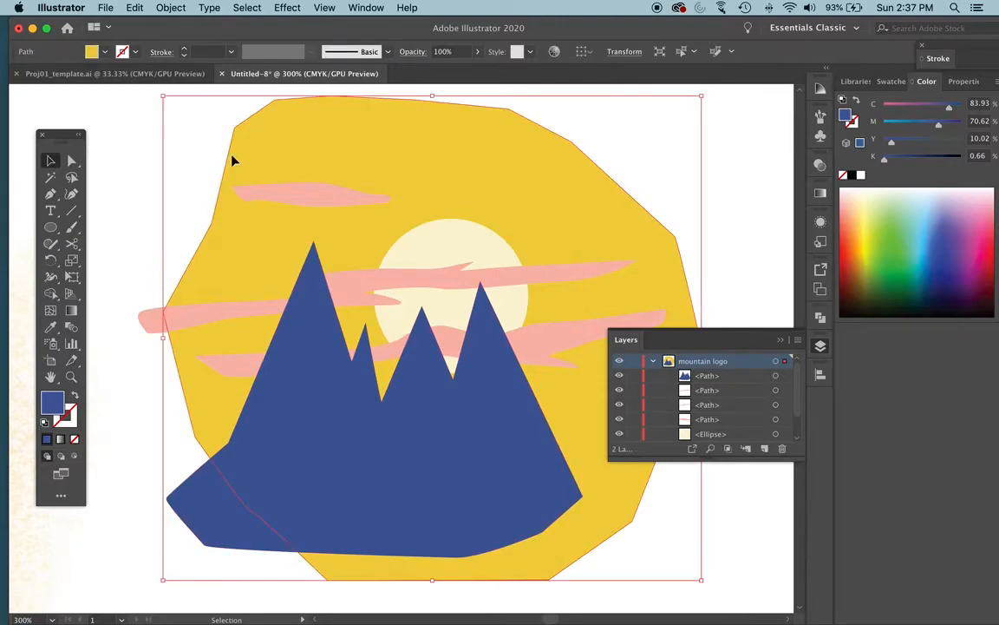
{"action": "left_click", "coordinate": [82, 119]}
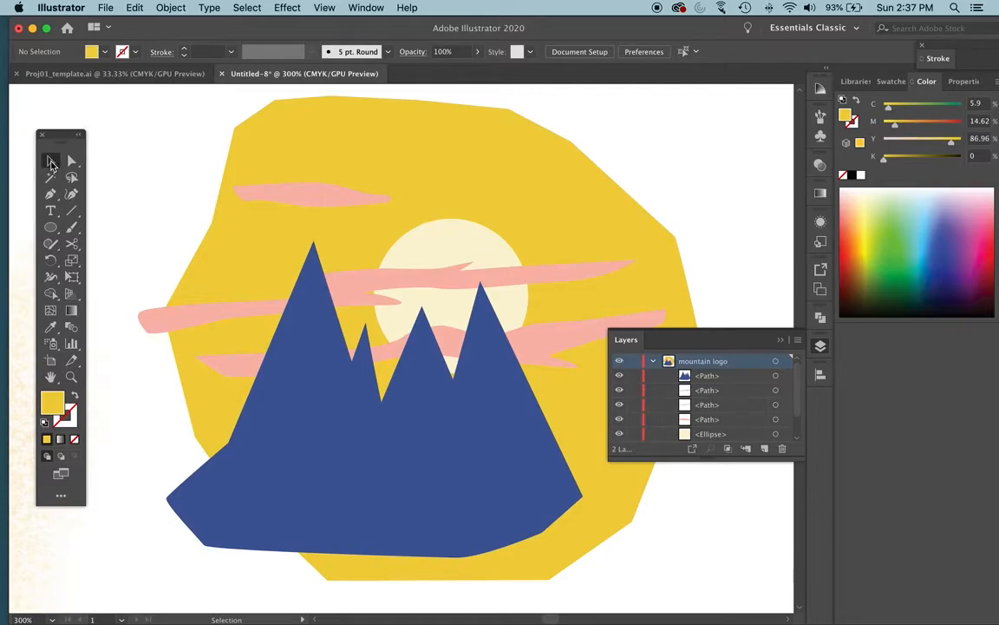
Give the mountain shape a bright light-blue stroke of 2 pt and deselect it.
{"action": "left_click", "coordinate": [343, 416]}
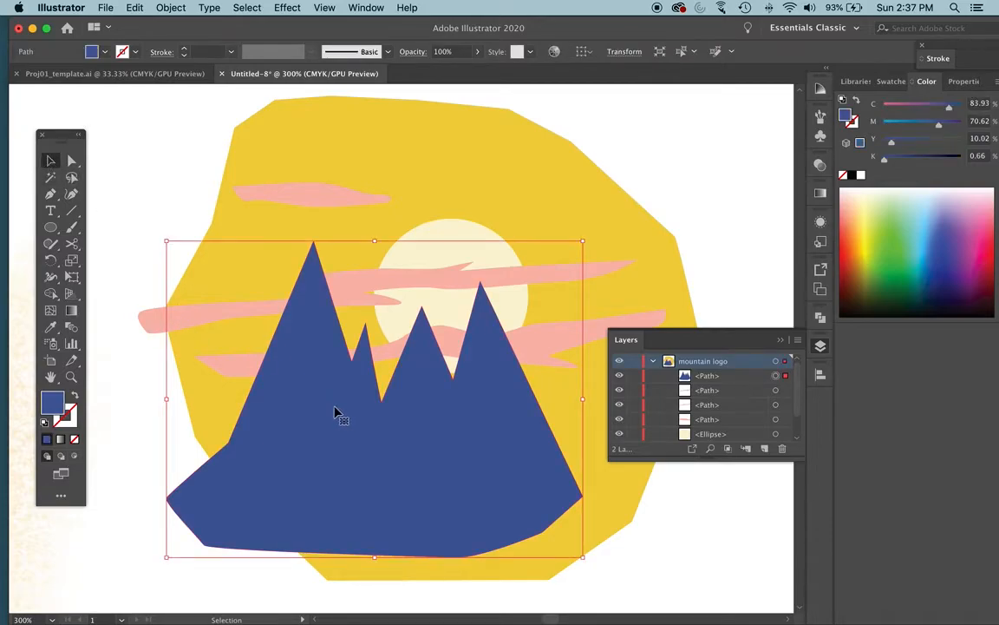
{"action": "left_click", "coordinate": [135, 52]}
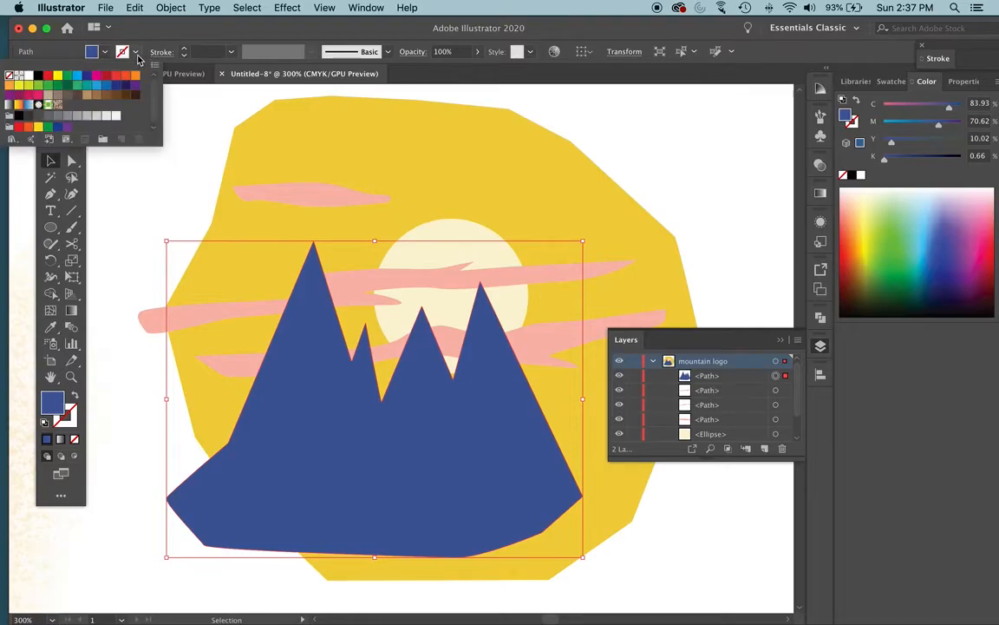
{"action": "left_click", "coordinate": [78, 81]}
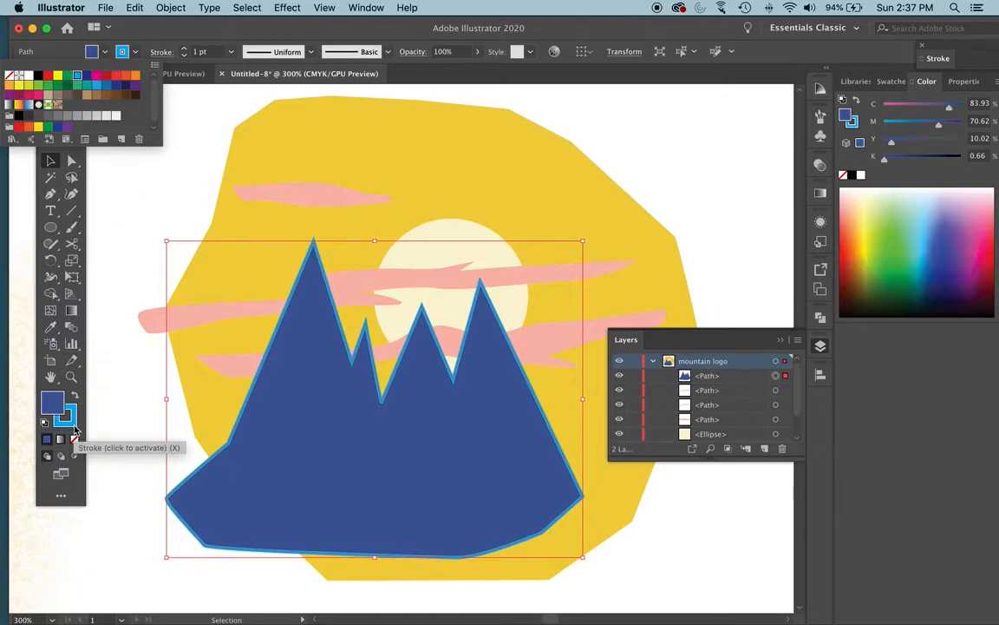
{"action": "left_click", "coordinate": [58, 400]}
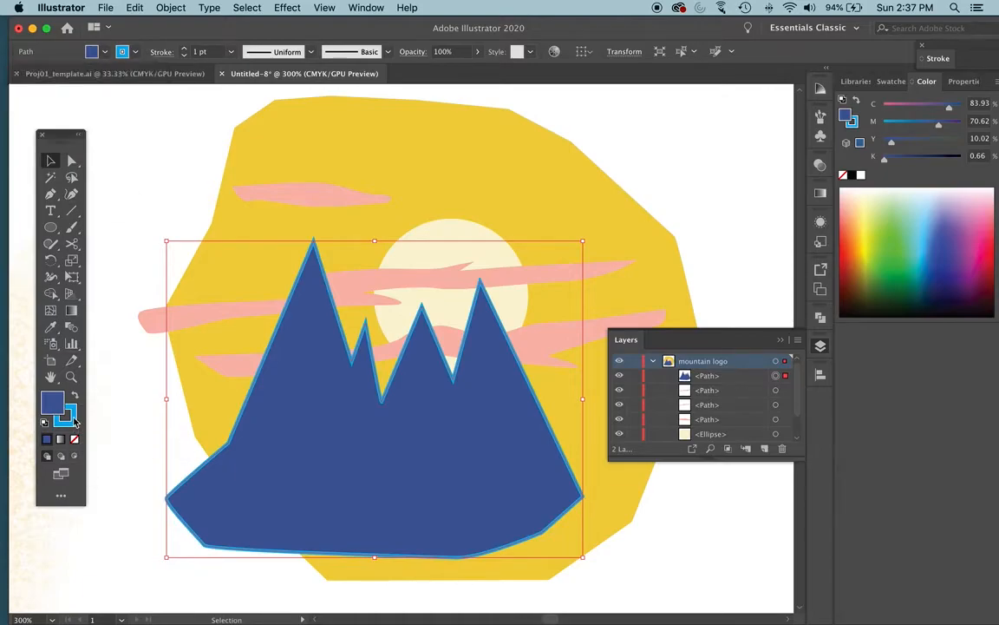
{"action": "left_click", "coordinate": [184, 50]}
{"action": "left_click", "coordinate": [137, 168]}
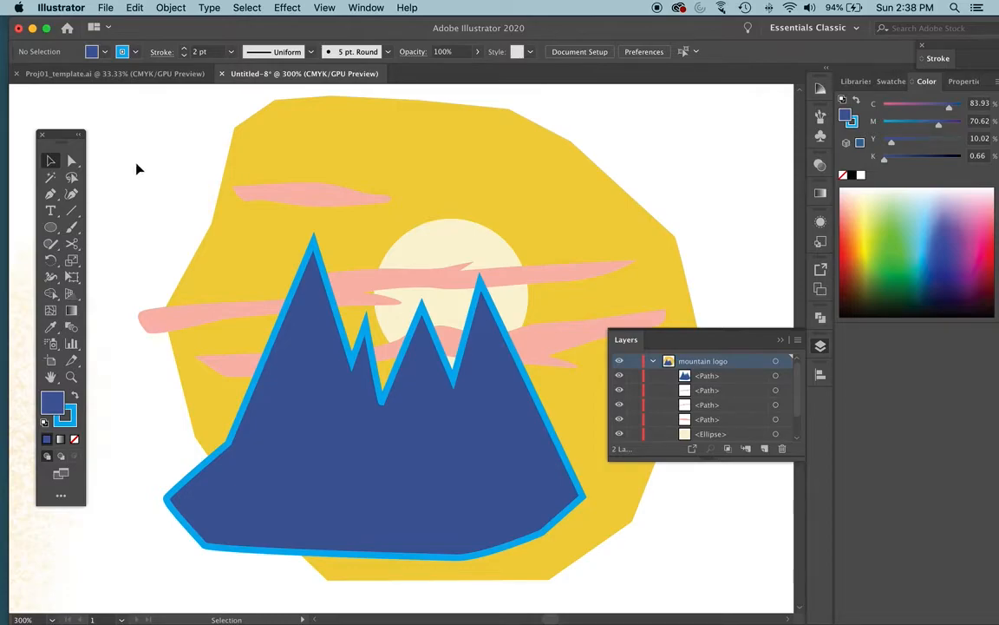
In Outline view, draw a closed zigzag-bottomed snow cap with the Pen tool on the tallest, leftmost mountain peak.
{"action": "key", "text": "super+y"}
{"action": "key", "text": "super+y"}
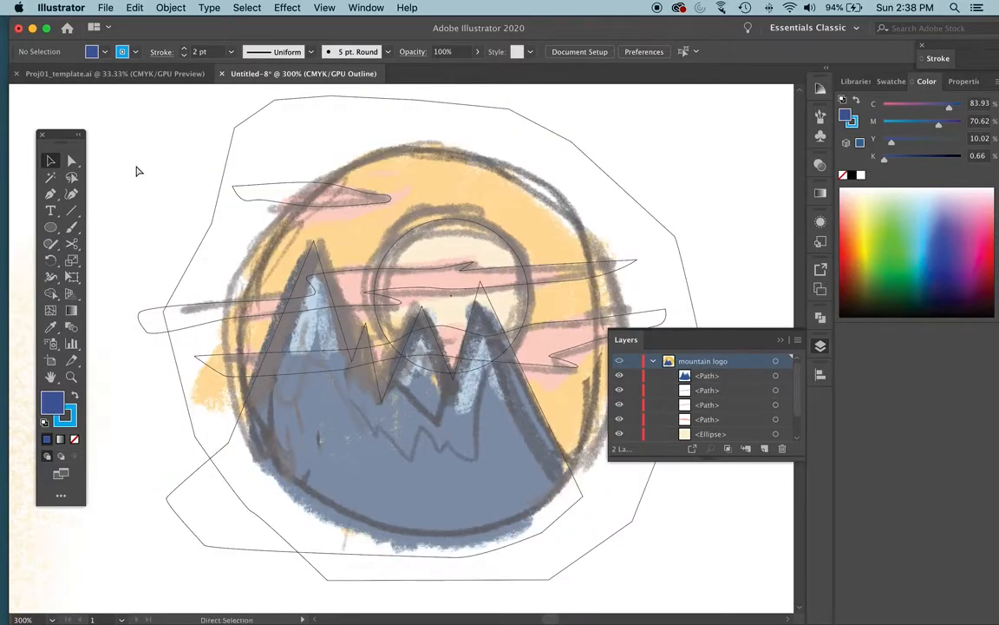
{"action": "key", "text": "super+y"}
{"action": "key", "text": "p"}
{"action": "left_click", "coordinate": [275, 334]}
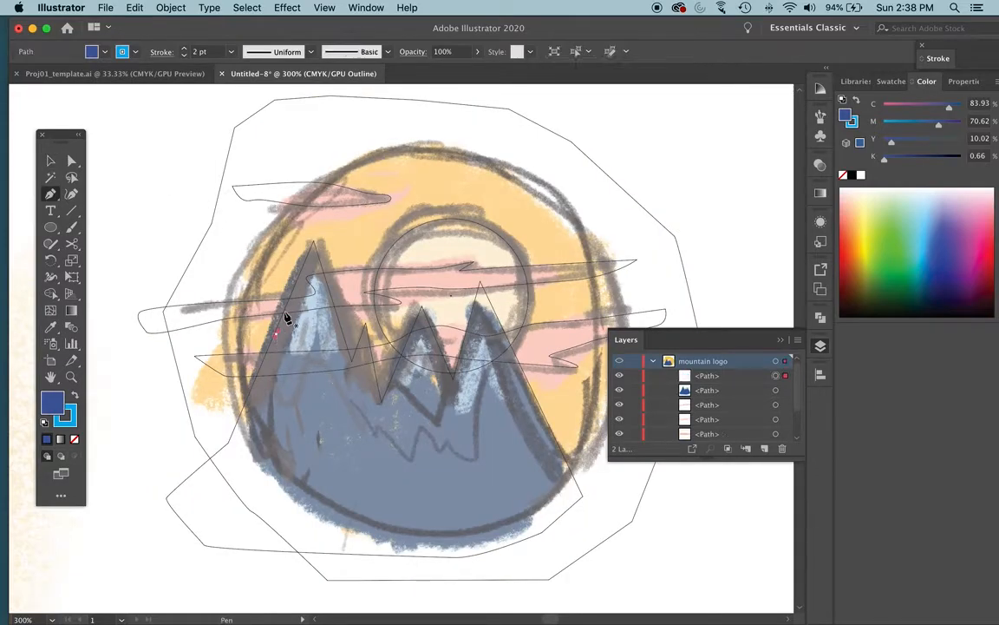
{"action": "left_click", "coordinate": [309, 251]}
{"action": "left_click", "coordinate": [317, 270]}
{"action": "left_click", "coordinate": [339, 348]}
{"action": "left_click", "coordinate": [317, 326]}
{"action": "left_click", "coordinate": [301, 350]}
{"action": "left_click", "coordinate": [289, 333]}
{"action": "left_click", "coordinate": [276, 333]}
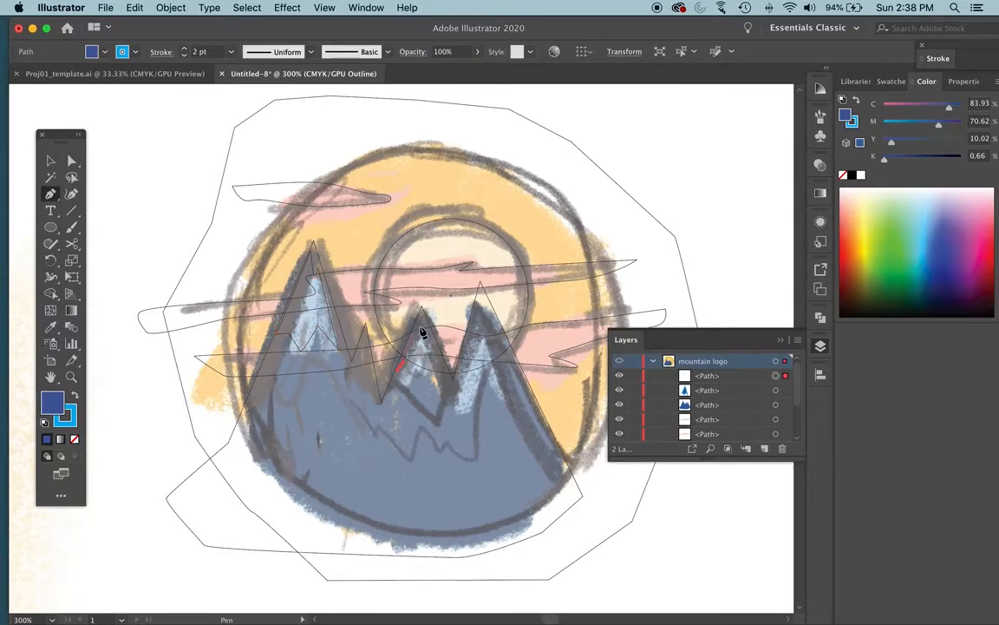
Draw a closed snow cap with a jagged lower edge on the middle peak in front of the sun.
{"action": "left_click", "coordinate": [400, 365]}
{"action": "left_click", "coordinate": [422, 312]}
{"action": "left_click", "coordinate": [423, 351]}
{"action": "left_click", "coordinate": [401, 366]}
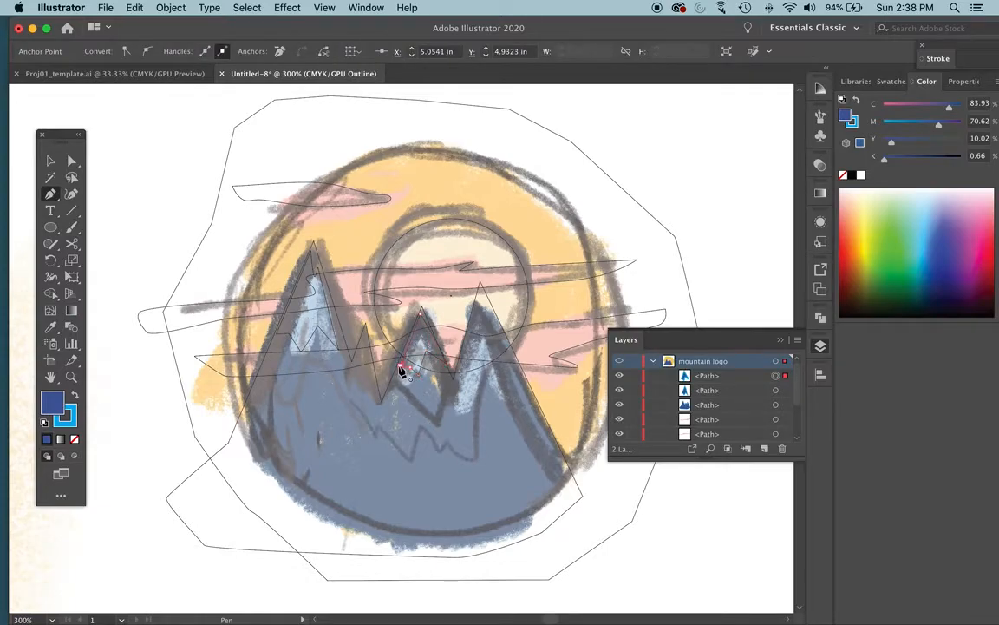
Draw a closed snow cap with a zigzag lower edge on the rightmost peak and return to Preview view.
{"action": "left_click", "coordinate": [469, 341]}
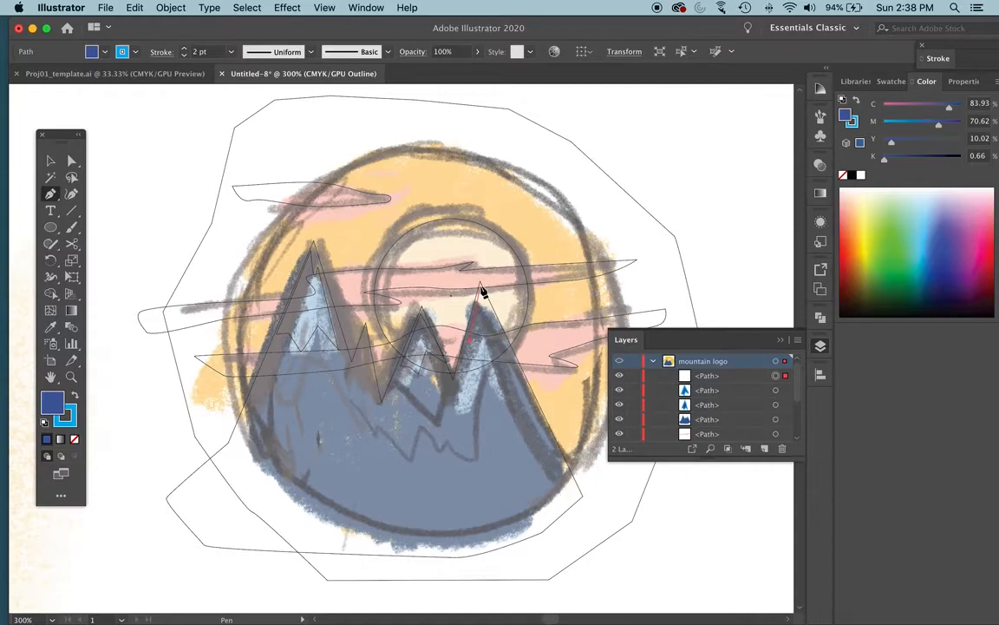
{"action": "left_click", "coordinate": [480, 285]}
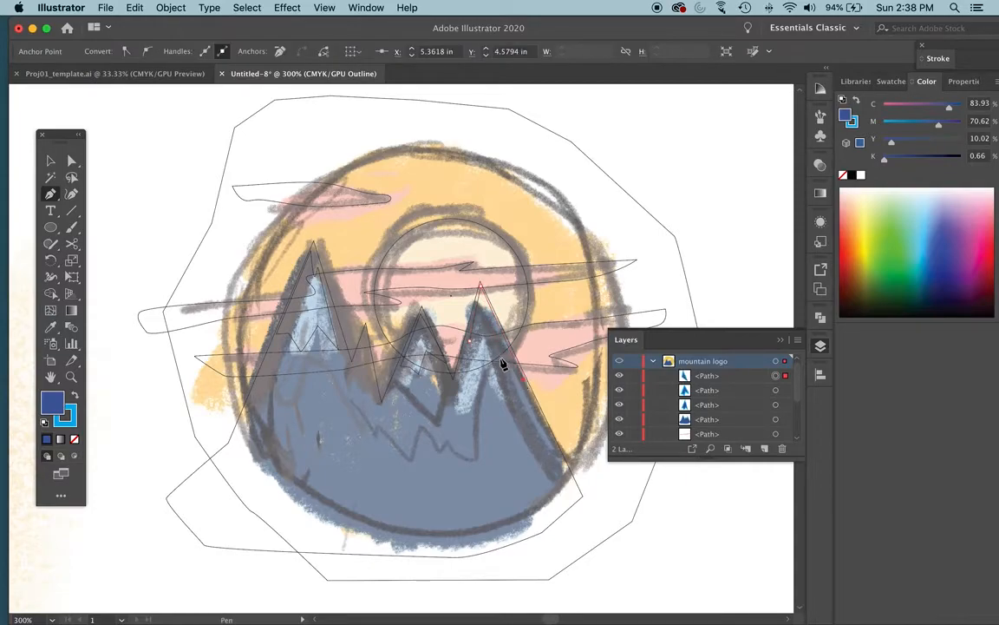
{"action": "left_click", "coordinate": [495, 367]}
{"action": "left_click", "coordinate": [480, 345]}
{"action": "left_click", "coordinate": [465, 358]}
{"action": "key", "text": "super+y"}
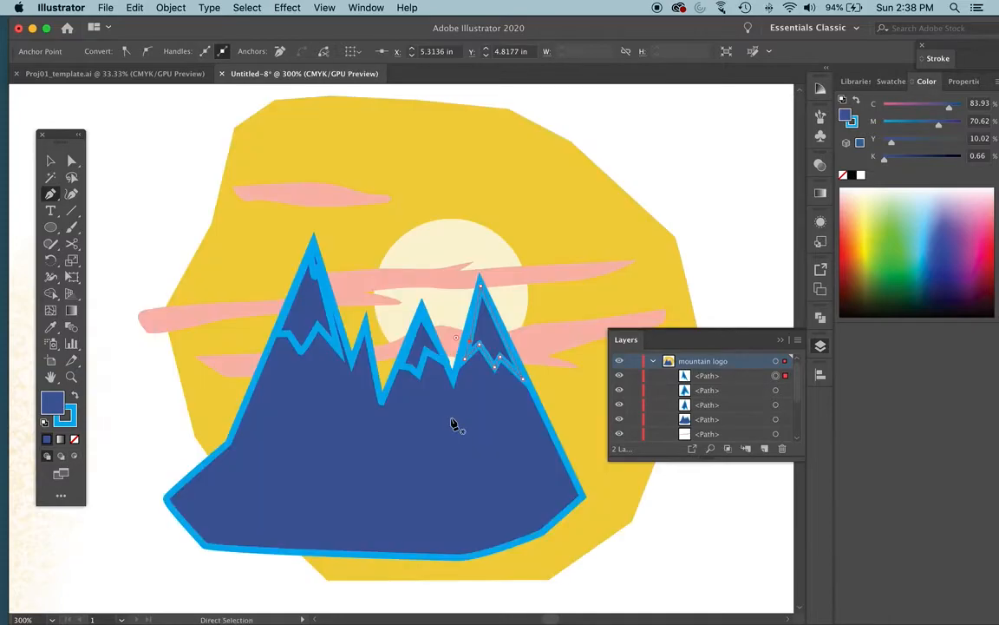
Select all three snow caps, remove their stroke, fill them with light blue (#9AAED8) and deselect them.
{"action": "key", "text": "v"}
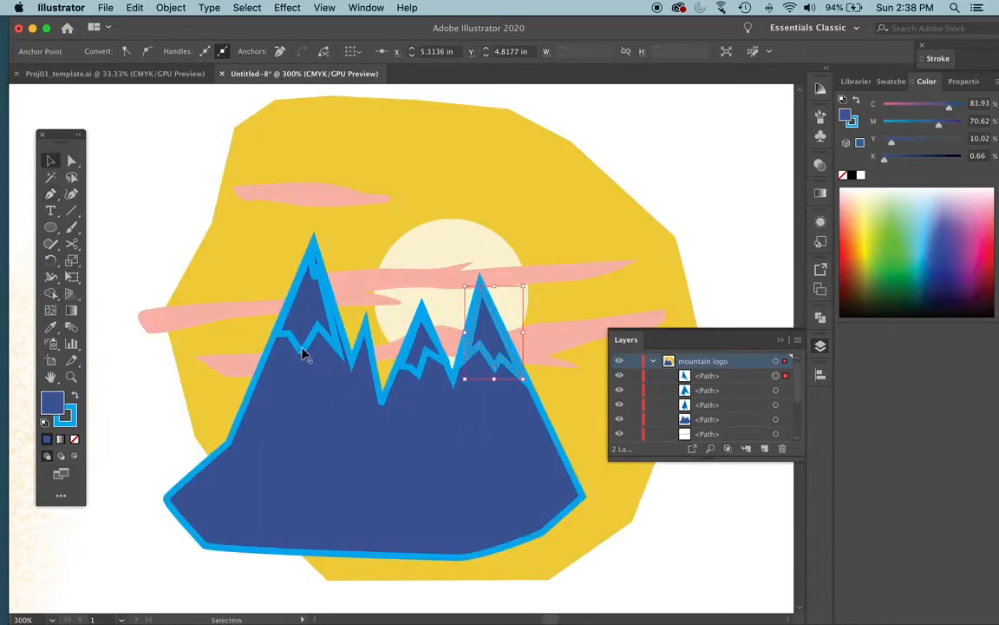
{"action": "left_click", "coordinate": [406, 369], "text": "shift"}
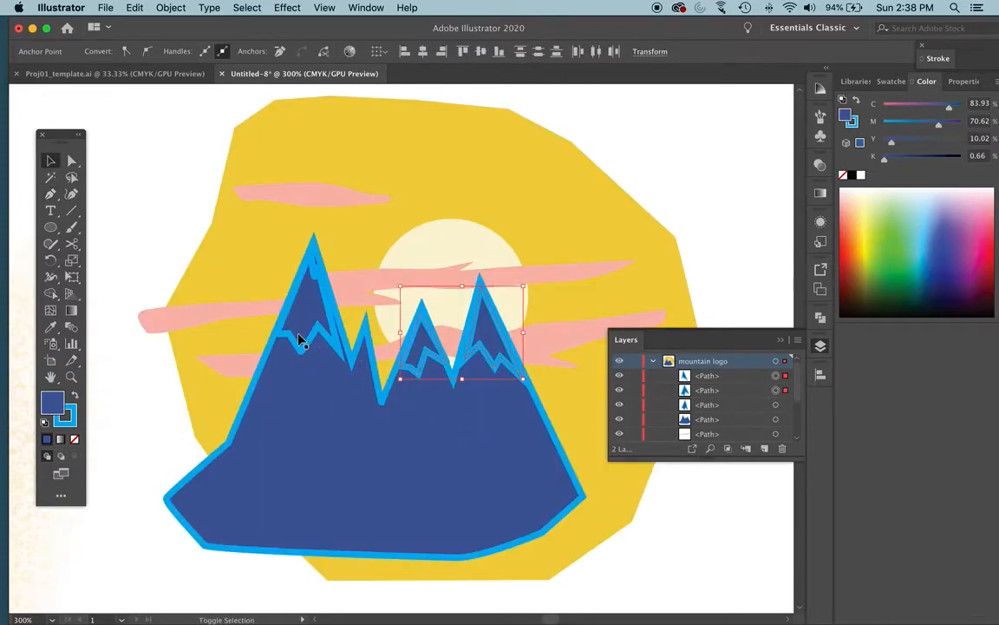
{"action": "left_click", "coordinate": [318, 336], "text": "shift"}
{"action": "left_click", "coordinate": [74, 424]}
{"action": "left_click", "coordinate": [74, 439]}
{"action": "left_click", "coordinate": [52, 404]}
{"action": "double_click", "coordinate": [52, 403]}
{"action": "left_click", "coordinate": [513, 275]}
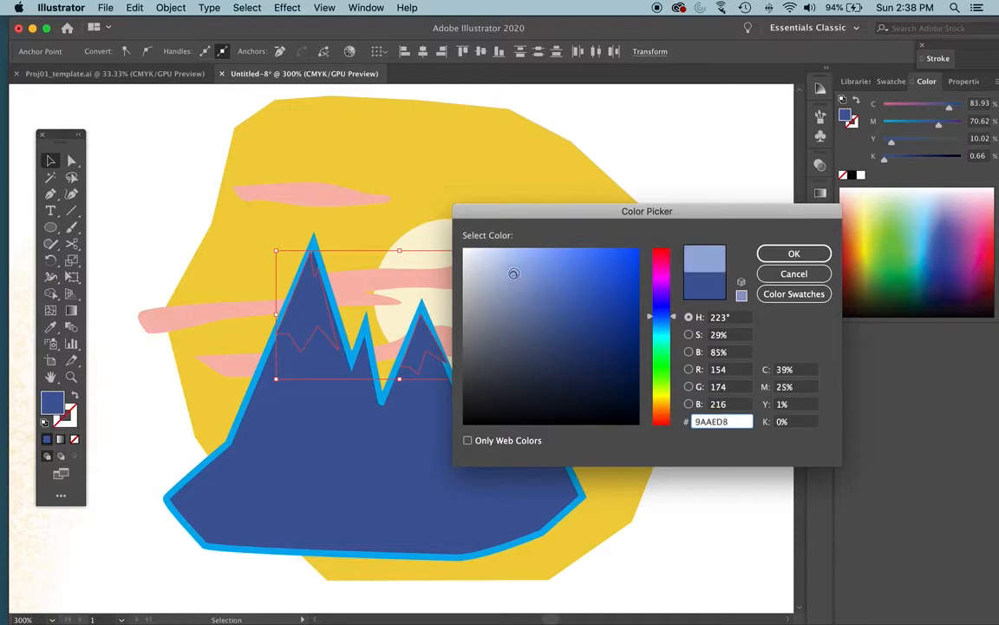
{"action": "left_click", "coordinate": [765, 254]}
{"action": "left_click", "coordinate": [118, 149]}
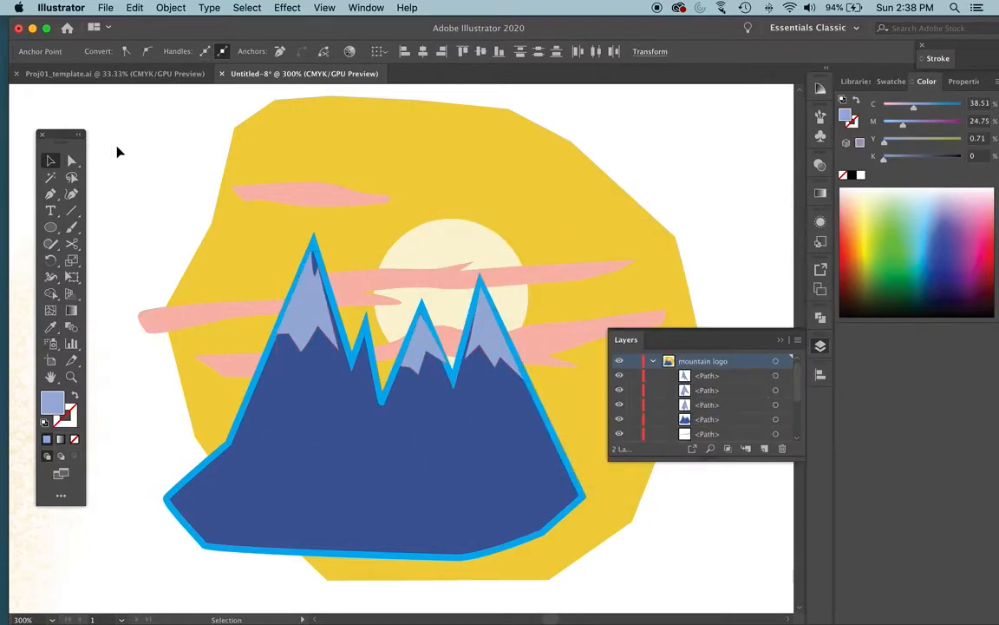
Nudge the left, middle and right snow caps slightly so they sit inside the mountain's light-blue outline.
{"action": "left_click", "coordinate": [313, 329]}
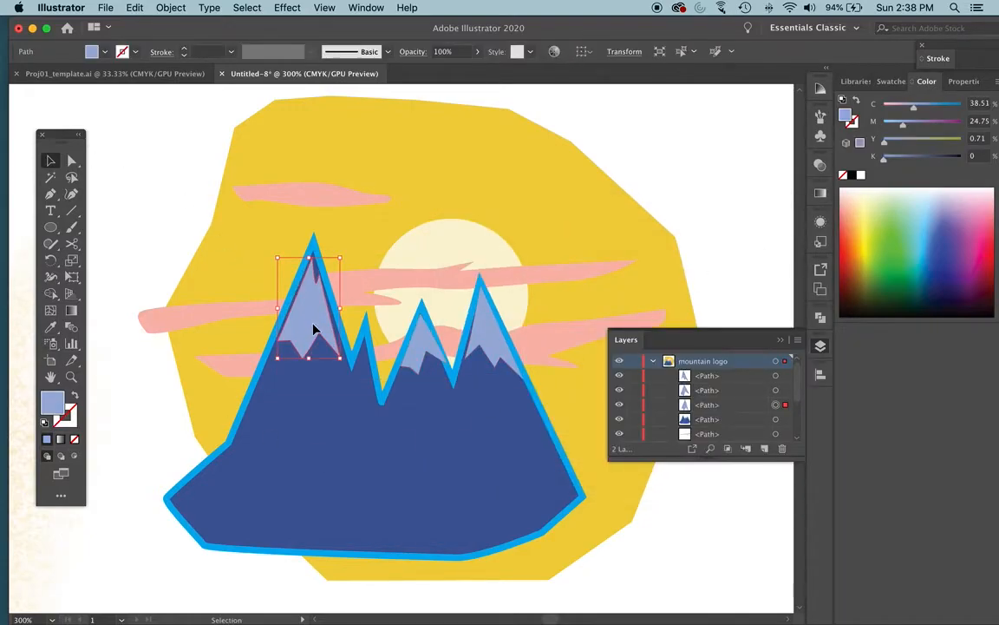
{"action": "left_click", "coordinate": [415, 355]}
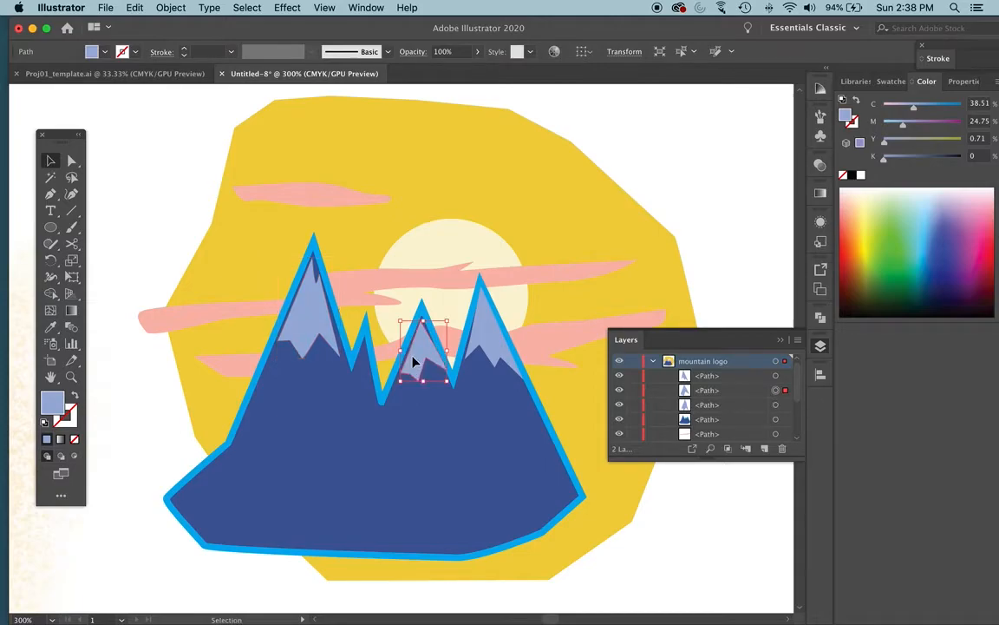
{"action": "left_click", "coordinate": [486, 341]}
{"action": "left_click_drag", "start_coordinate": [524, 392], "coordinate": [526, 401]}
{"action": "left_click", "coordinate": [590, 292]}
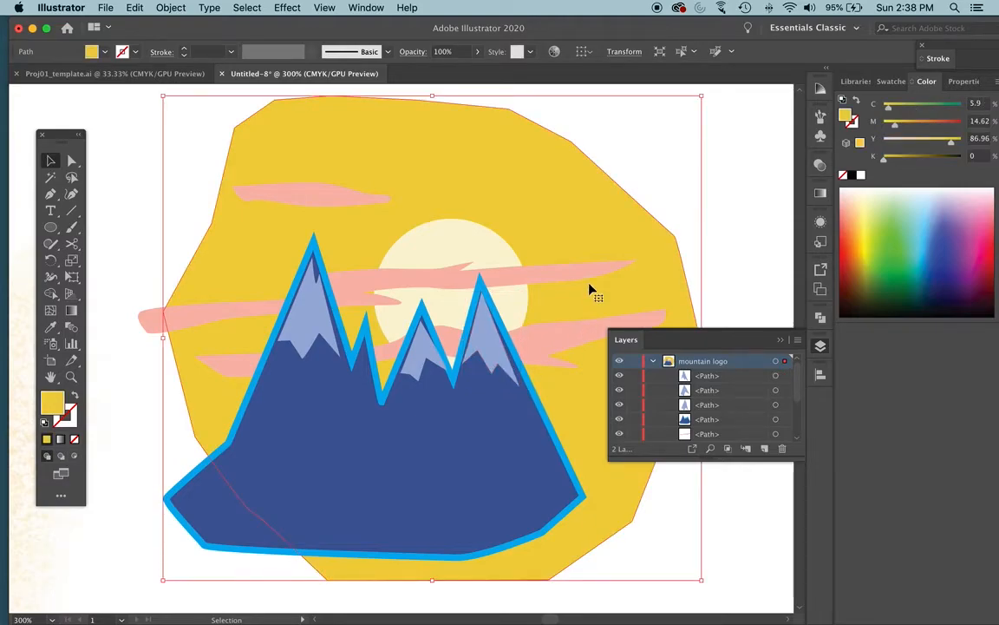
Check the middle snow cap against the sun behind it, adjust the cap slightly, and deselect everything.
{"action": "left_click", "coordinate": [425, 355]}
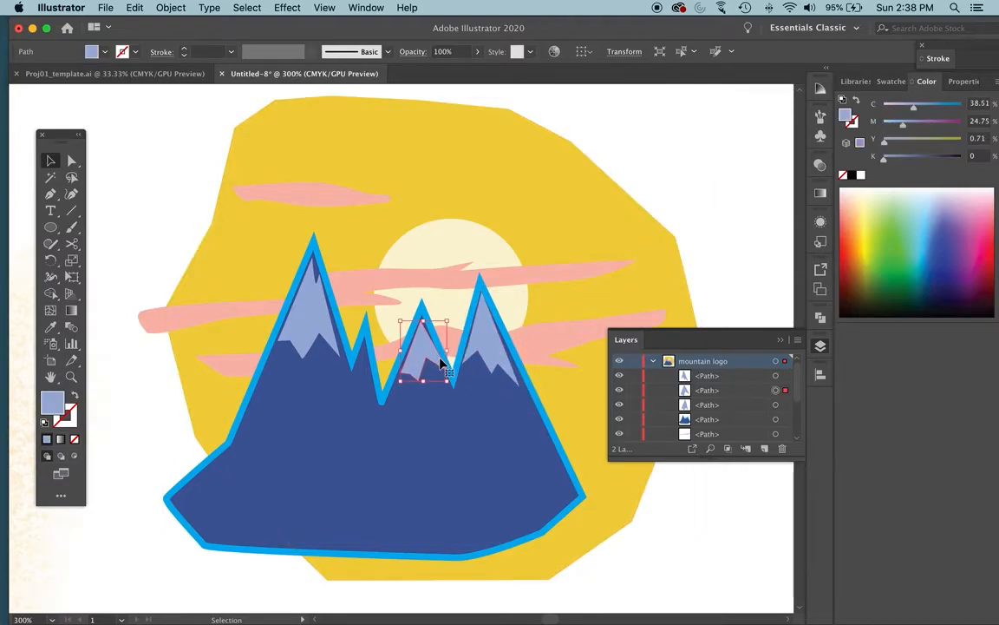
{"action": "left_click", "coordinate": [455, 326]}
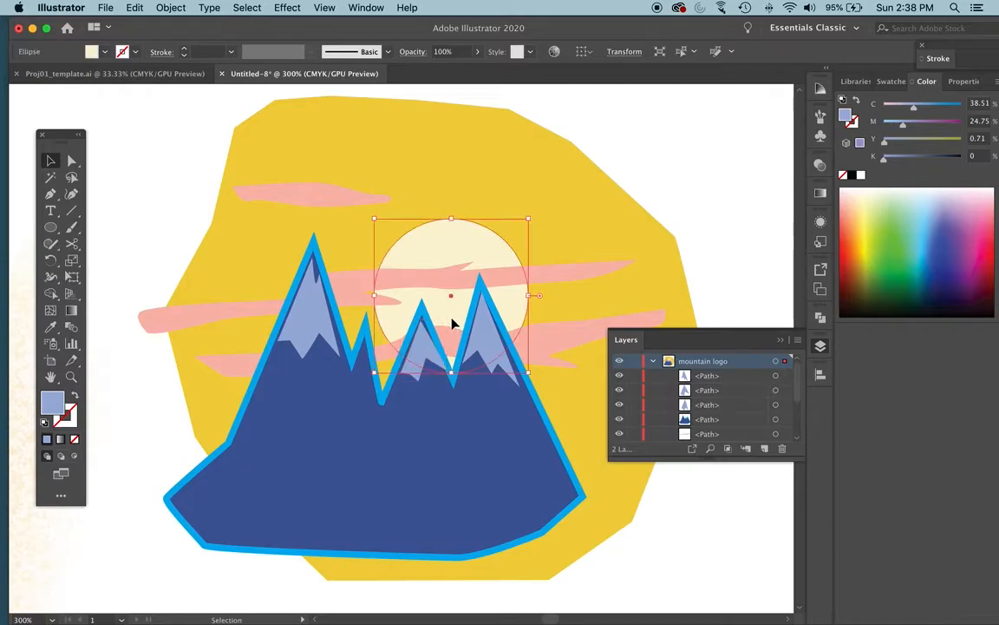
{"action": "left_click", "coordinate": [420, 356]}
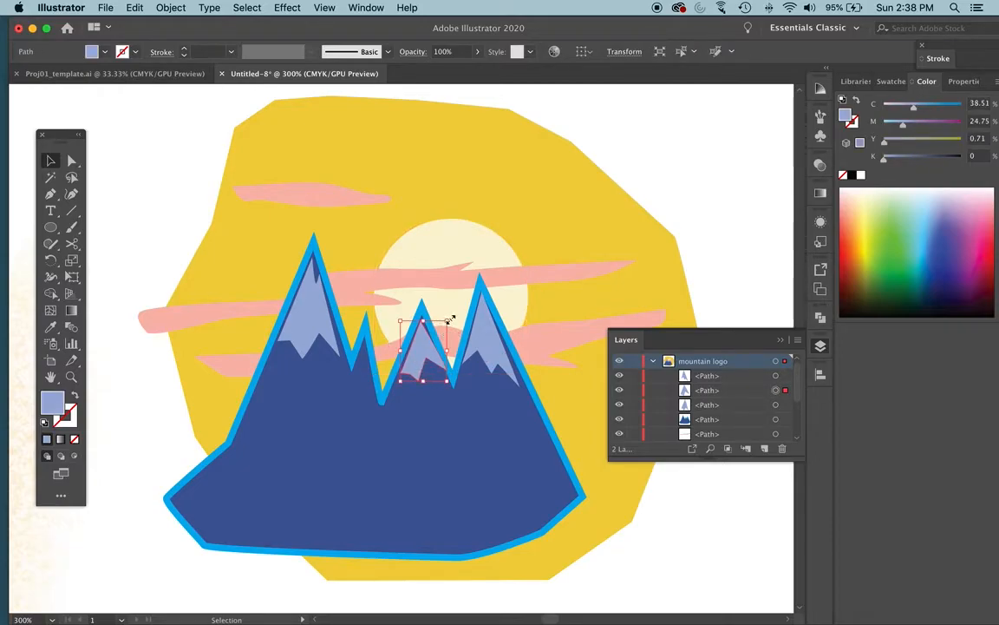
{"action": "left_click", "coordinate": [450, 334]}
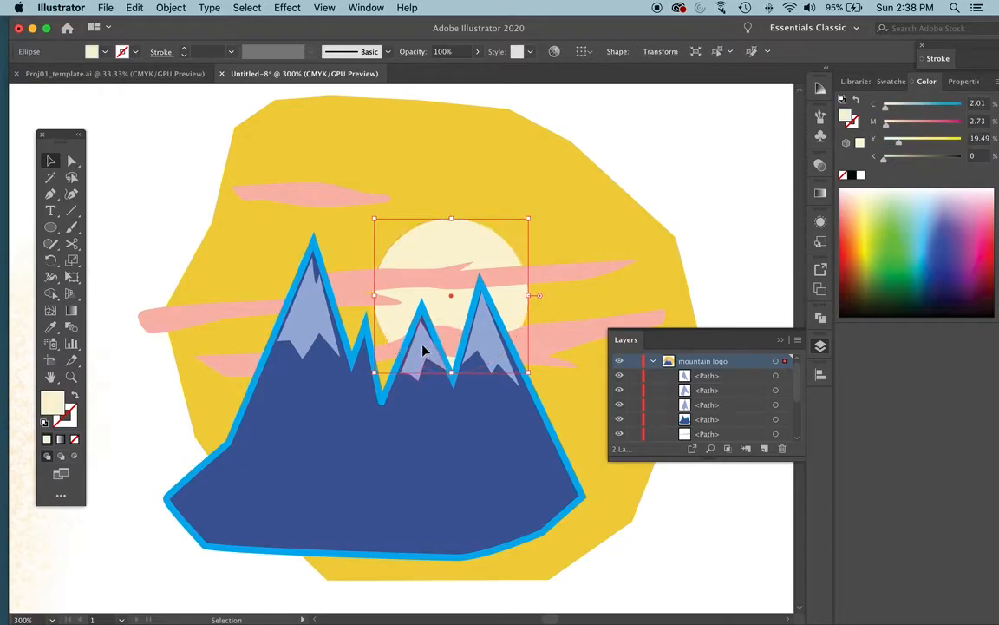
{"action": "left_click", "coordinate": [424, 350]}
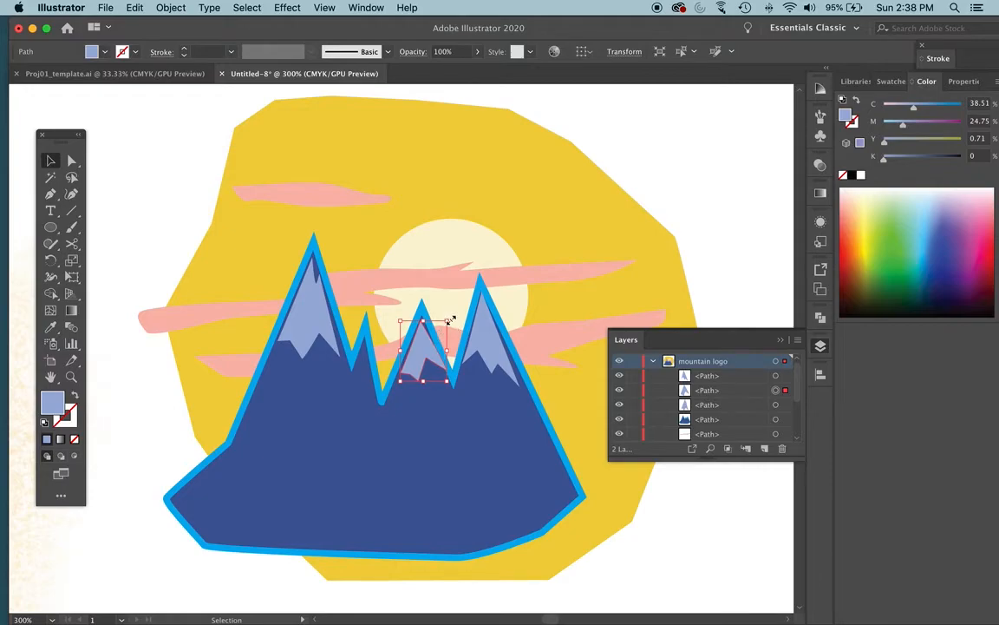
{"action": "left_click_drag", "start_coordinate": [453, 319], "coordinate": [456, 319]}
{"action": "left_click", "coordinate": [413, 459]}
{"action": "left_click", "coordinate": [118, 194]}
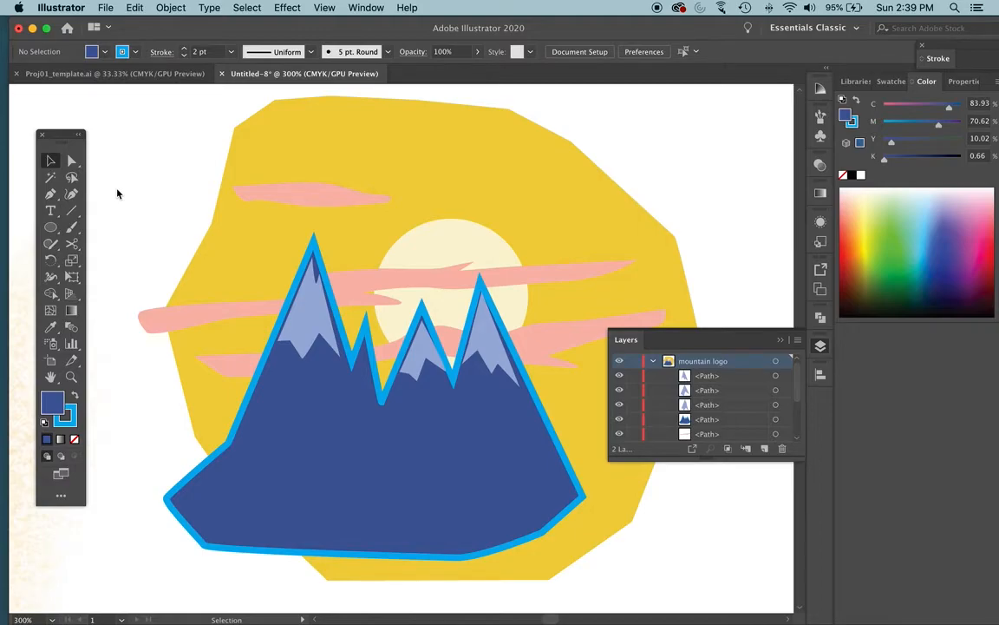
Collapse the mountain logo layer and compare the finished shapes with the sketch in Outline and Preview views.
{"action": "left_click", "coordinate": [653, 361]}
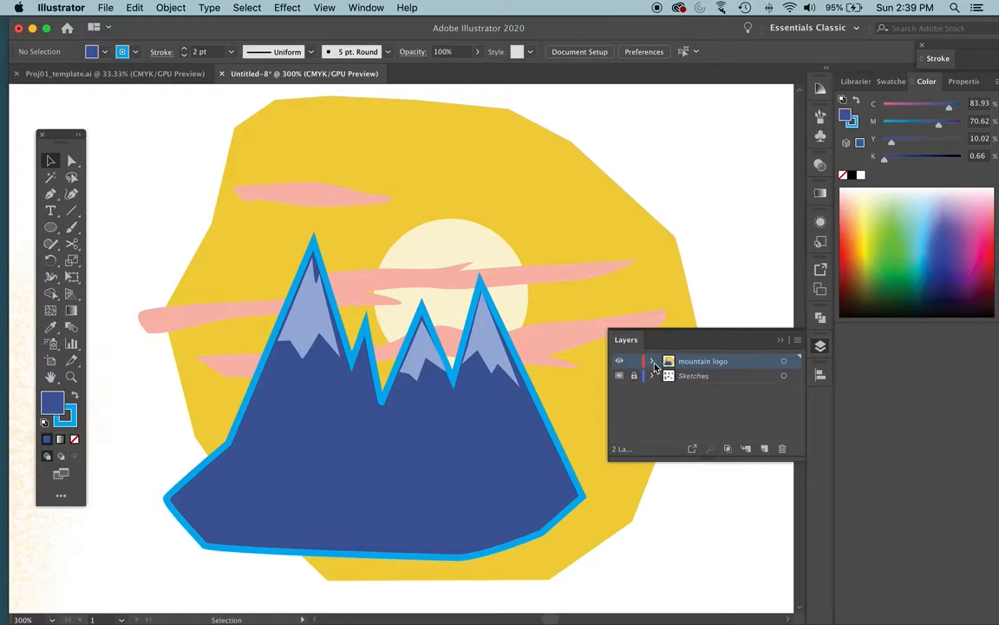
{"action": "key", "text": "super+y"}
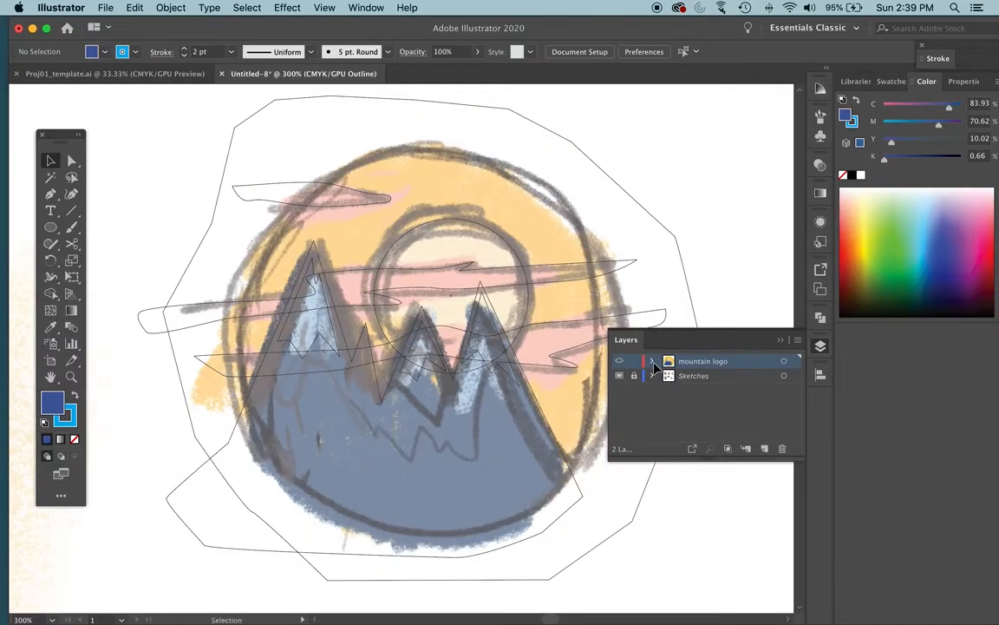
{"action": "key", "text": "super+y"}
{"action": "key", "text": "super+y"}
{"action": "key", "text": "super+y"}
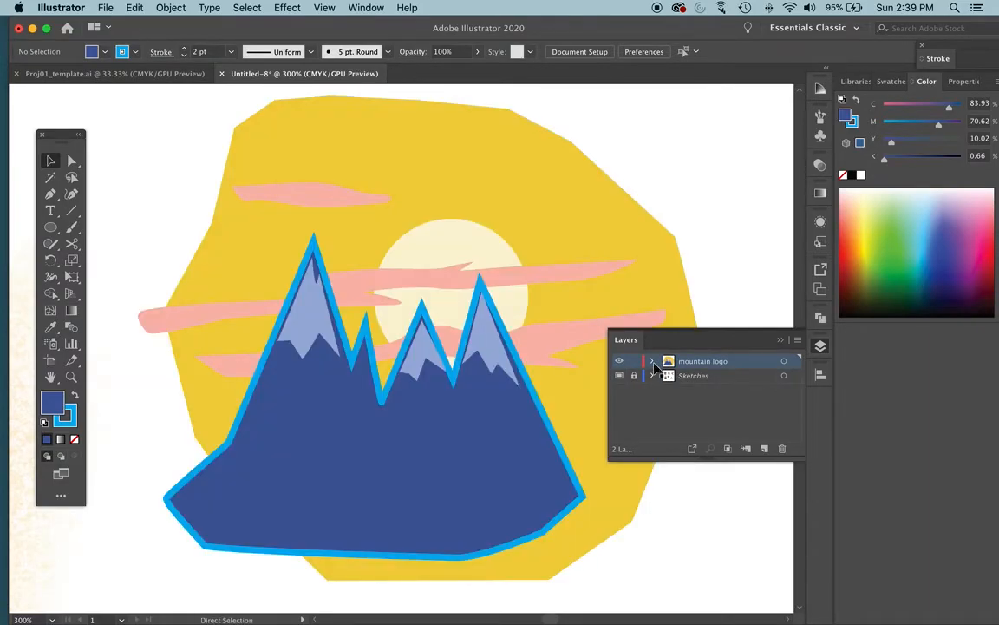
In Outline view, draw a large circle with the Ellipse tool over the sketch's outer ring, then return to Preview view.
{"action": "key", "text": "super+y"}
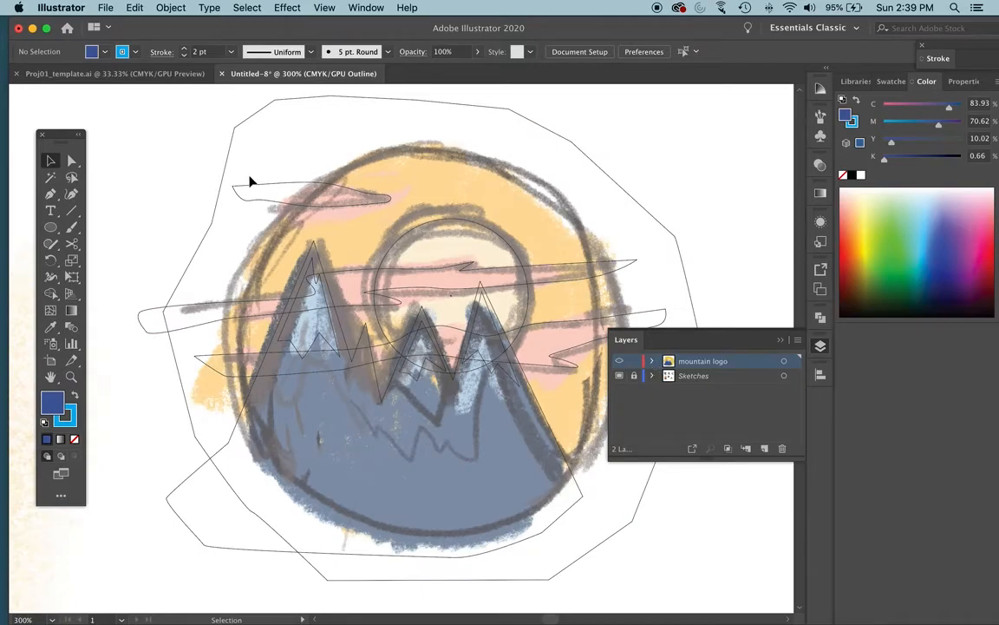
{"action": "scroll", "coordinate": [503, 360], "scroll_direction": "right", "scroll_amount": 5}
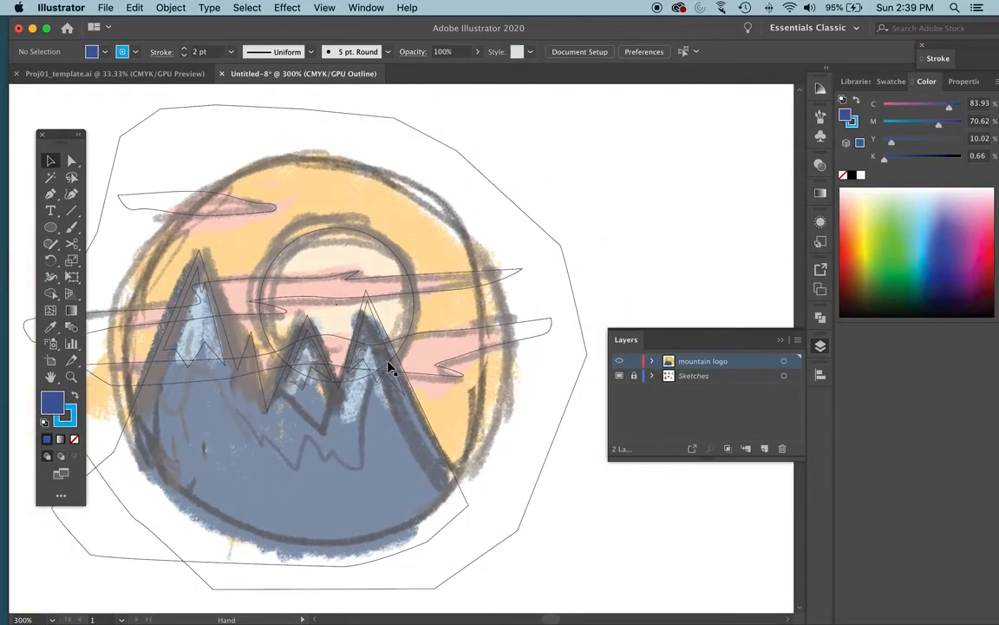
{"action": "left_click", "coordinate": [50, 227]}
{"action": "left_click_drag", "start_coordinate": [147, 154], "coordinate": [508, 417]}
{"action": "key", "text": "super+y"}
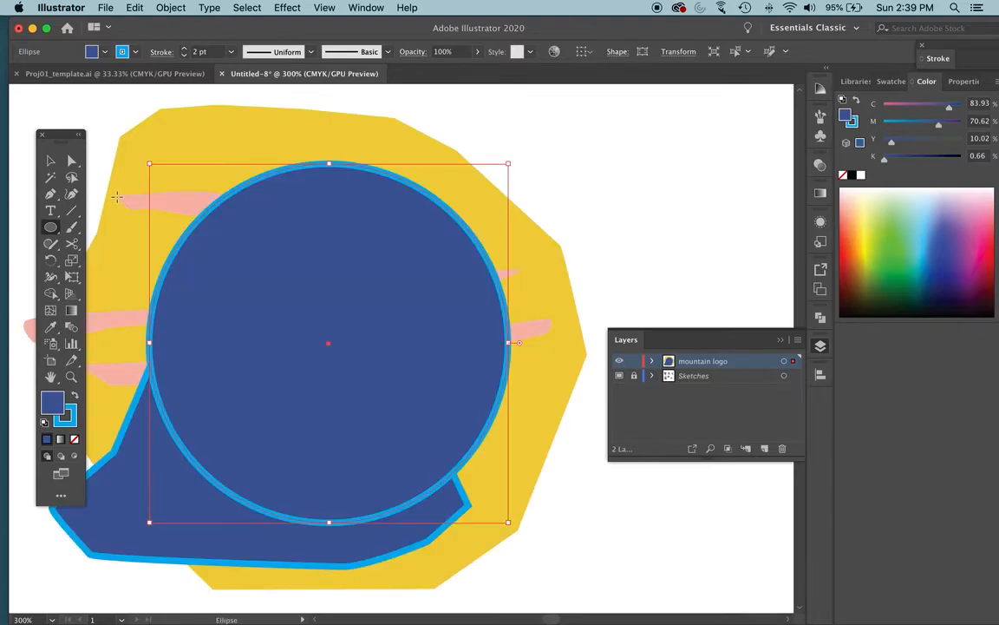
Give the large circle the default white fill and 1 pt black stroke, and shift it slightly to the left.
{"action": "left_click", "coordinate": [44, 422]}
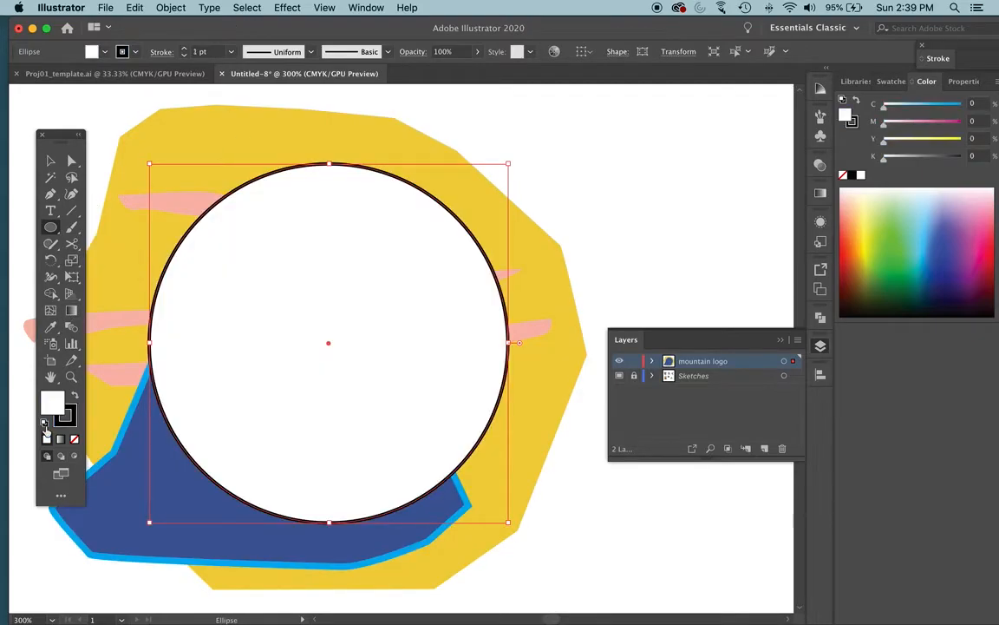
{"action": "key", "text": "v"}
{"action": "key", "text": "shift+super+a"}
{"action": "left_click", "coordinate": [292, 295]}
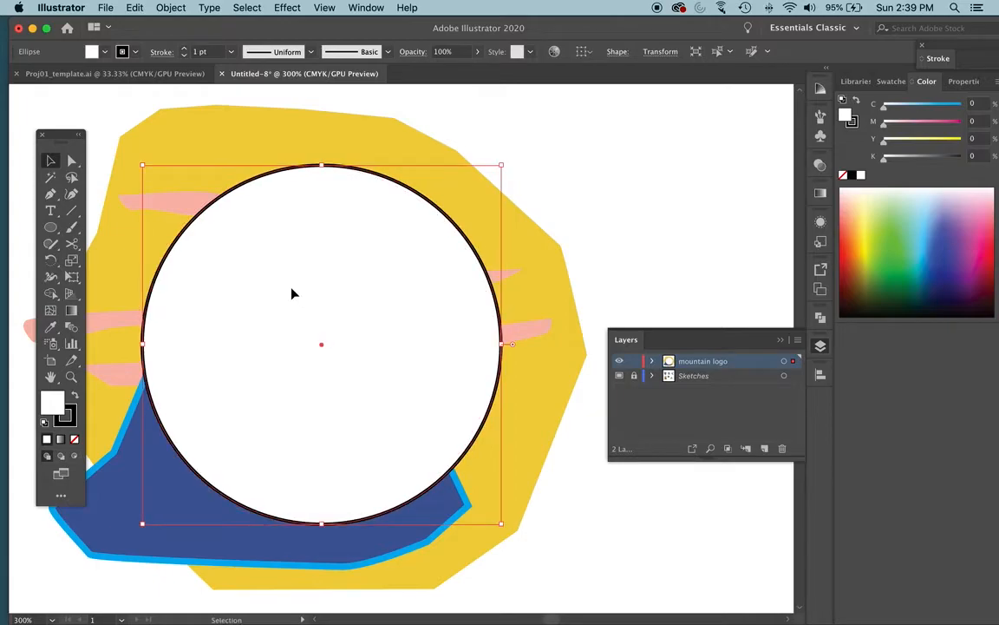
{"action": "scroll", "coordinate": [292, 294], "scroll_direction": "left", "scroll_amount": 5}
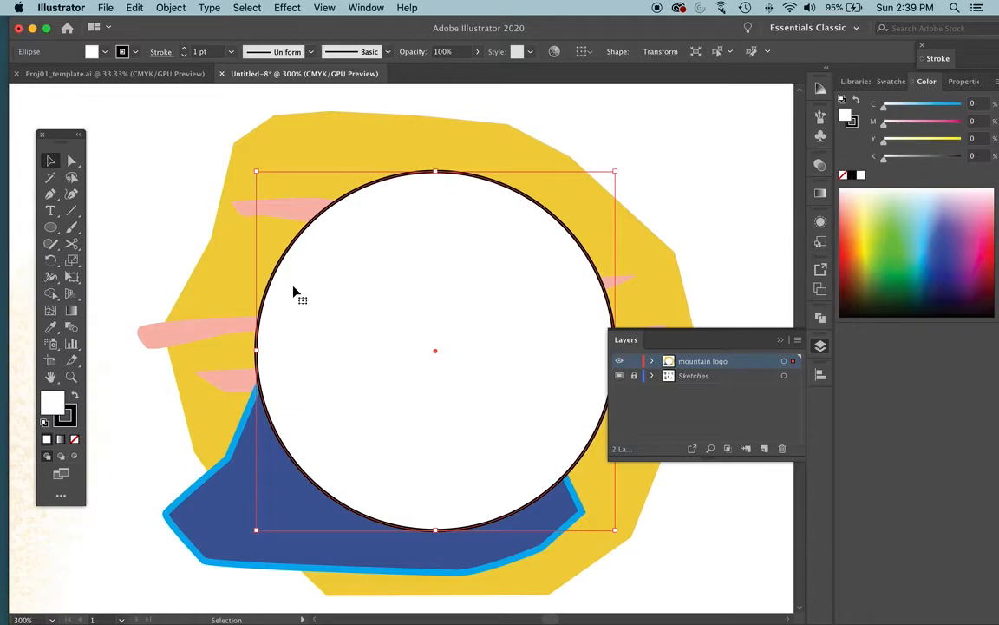
Enlarge the circle in Outline view to match the sketch's outer ring, then reselect it in Preview view.
{"action": "key", "text": "super+y"}
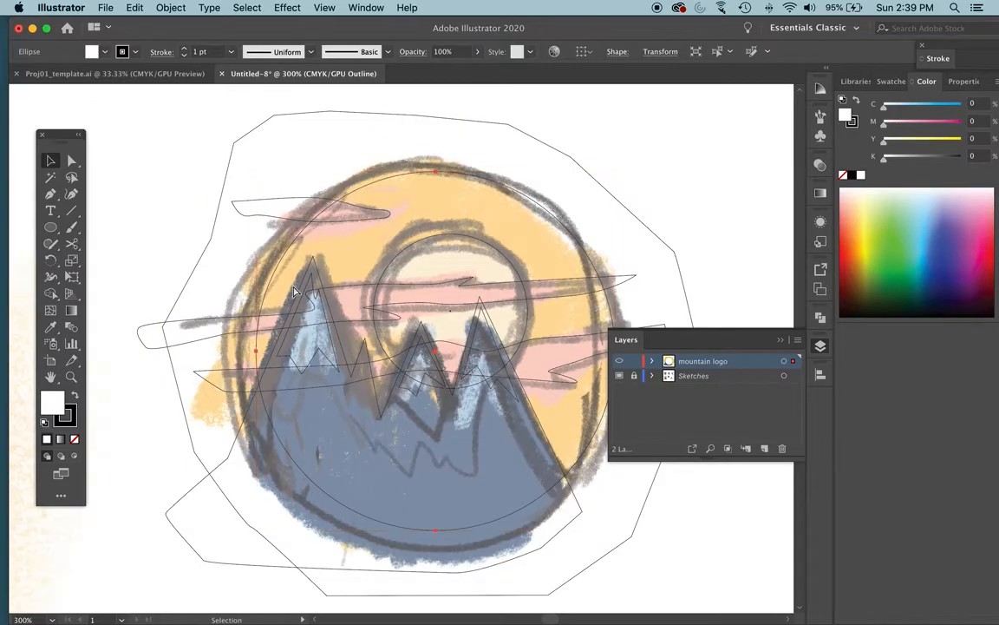
{"action": "left_click_drag", "start_coordinate": [257, 352], "coordinate": [238, 352]}
{"action": "left_click_drag", "start_coordinate": [474, 167], "coordinate": [470, 169]}
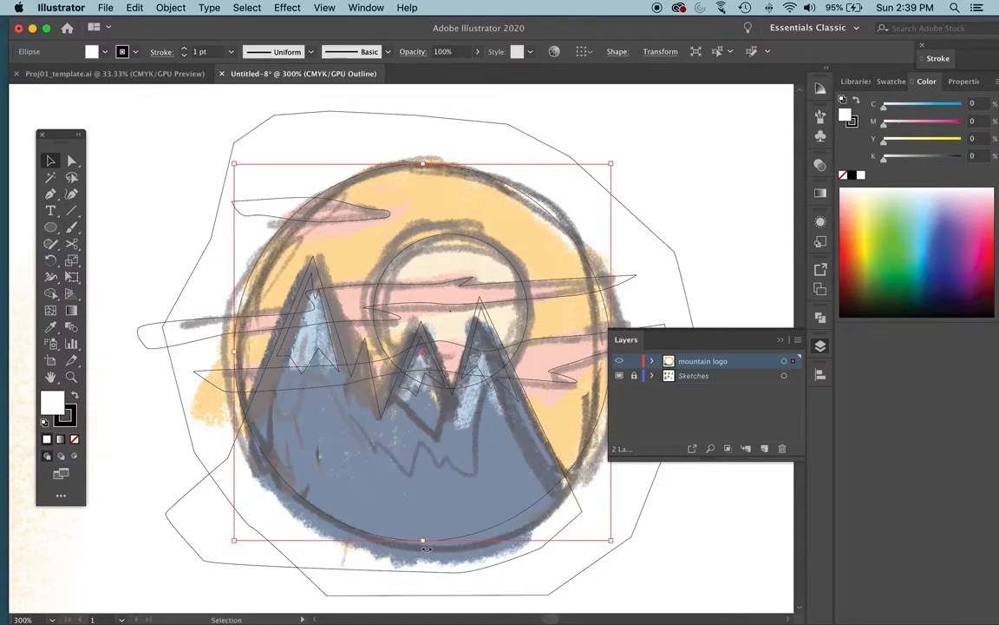
{"action": "left_click_drag", "start_coordinate": [422, 540], "coordinate": [423, 550]}
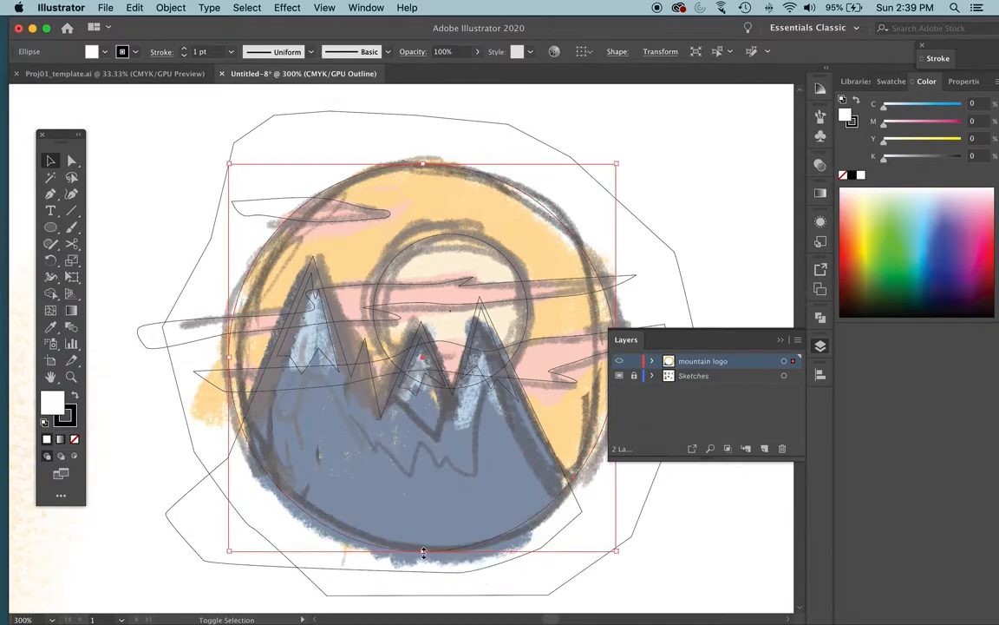
{"action": "left_click", "coordinate": [675, 547]}
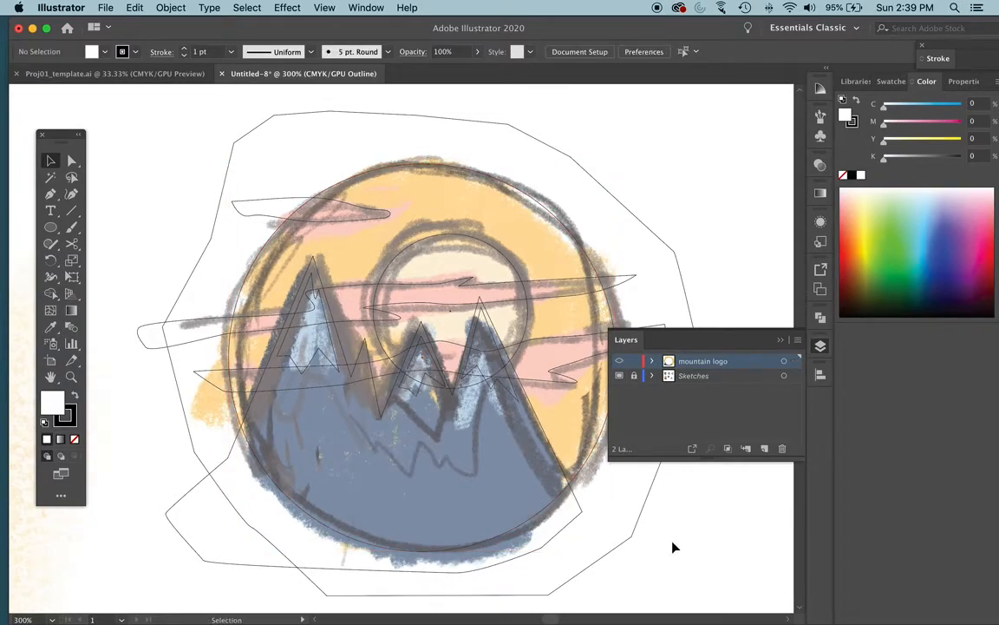
{"action": "key", "text": "super+y"}
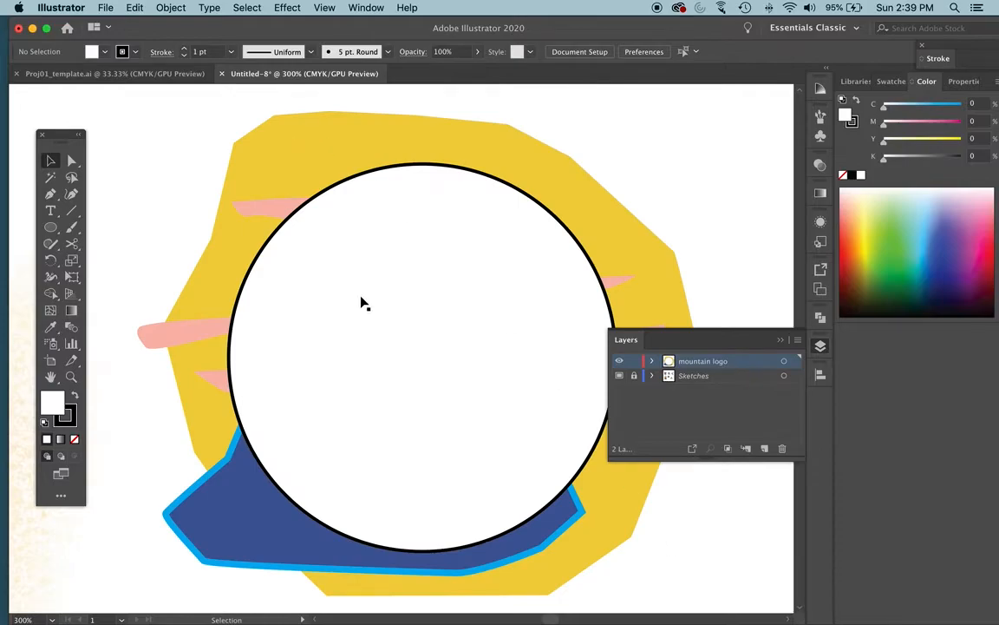
{"action": "left_click", "coordinate": [363, 288]}
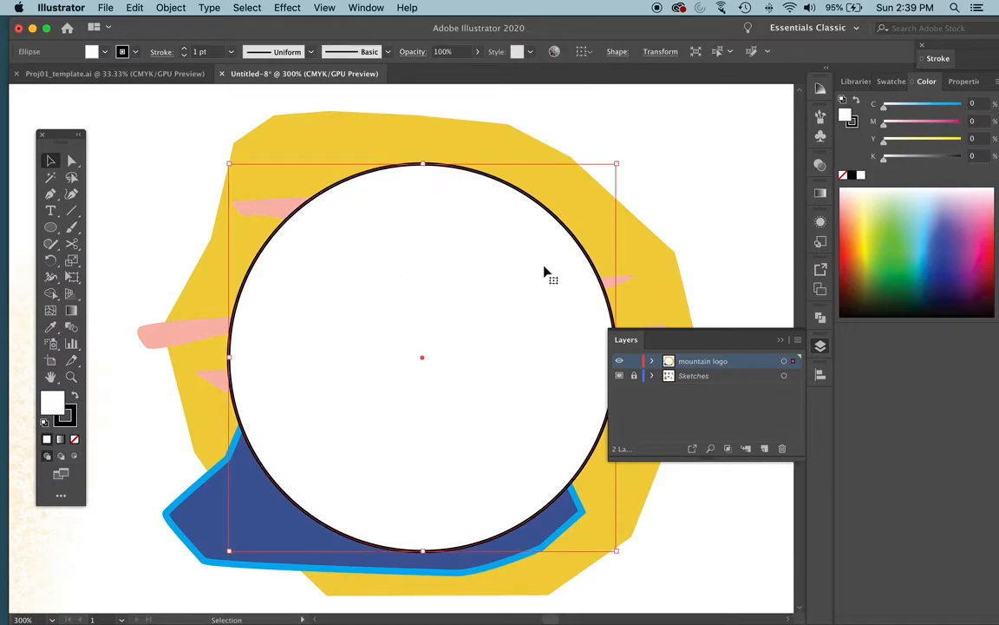
Hide the Sketches layer so only the mountain logo artwork shows, and deselect the large circle.
{"action": "scroll", "coordinate": [405, 402], "scroll_direction": "right", "scroll_amount": 5}
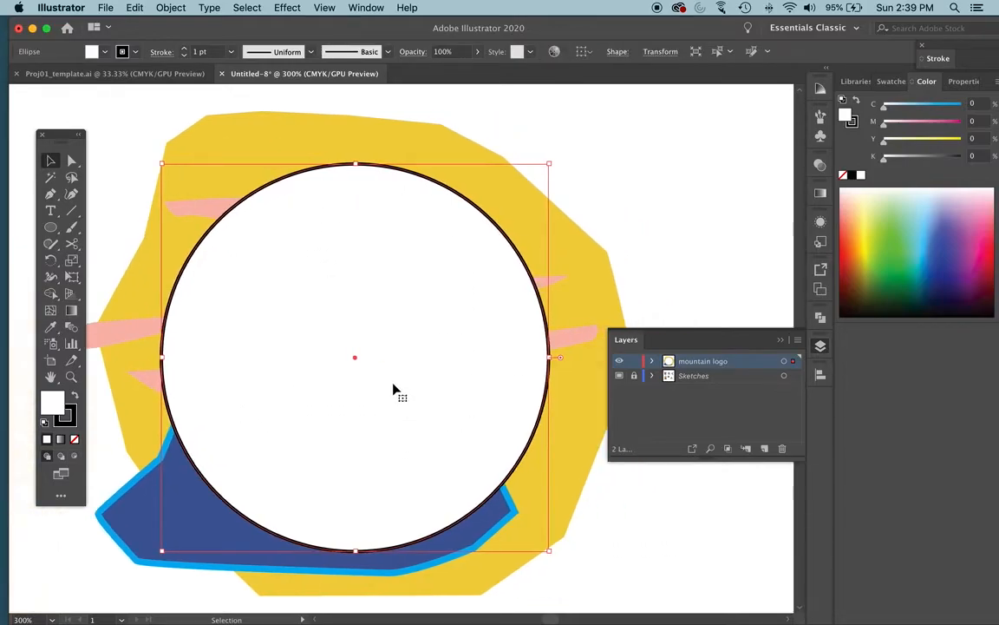
{"action": "key", "text": "super+minus"}
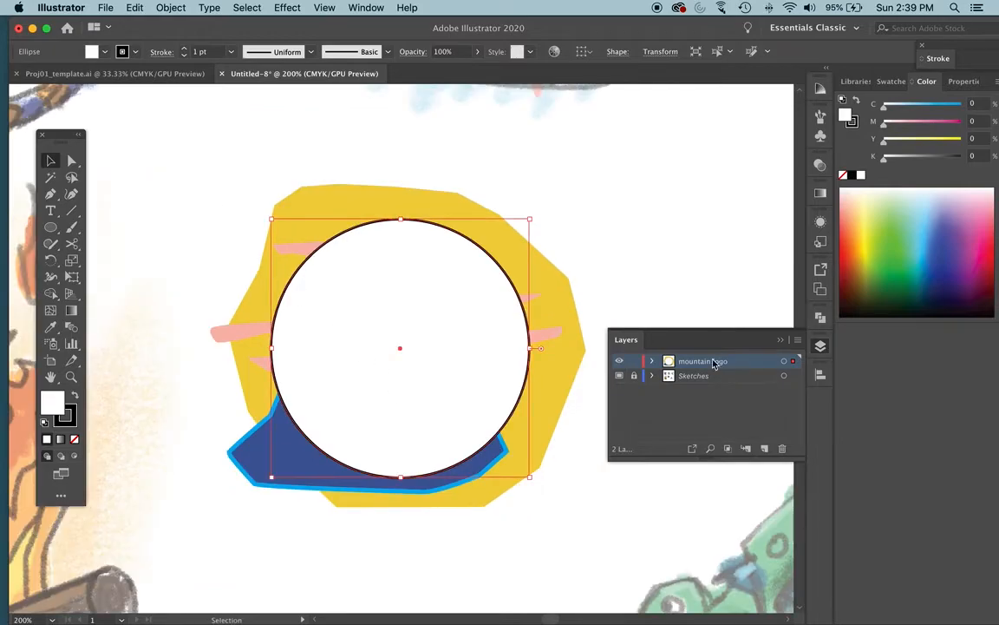
{"action": "left_click", "coordinate": [619, 376]}
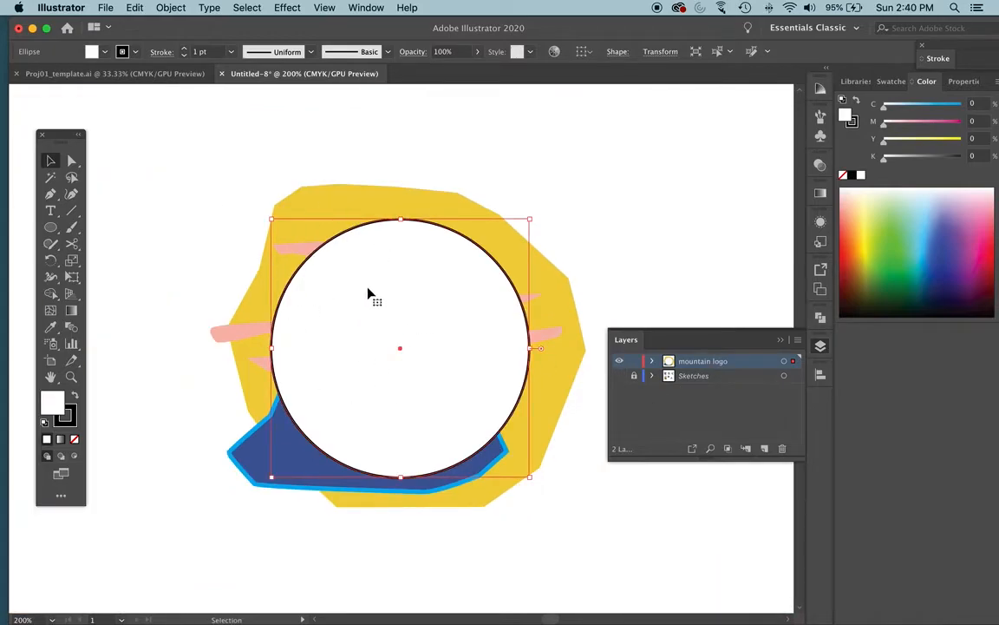
{"action": "left_click", "coordinate": [167, 184]}
Select all the logo shapes together with the large circle and make a clipping mask from them.
{"action": "left_click_drag", "start_coordinate": [148, 143], "coordinate": [612, 535]}
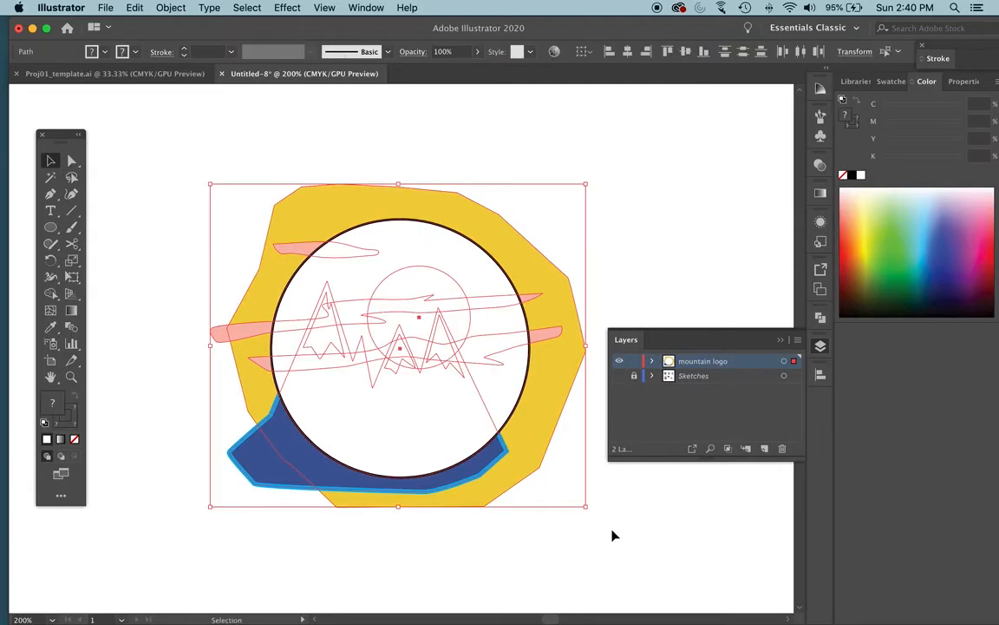
{"action": "left_click", "coordinate": [227, 148]}
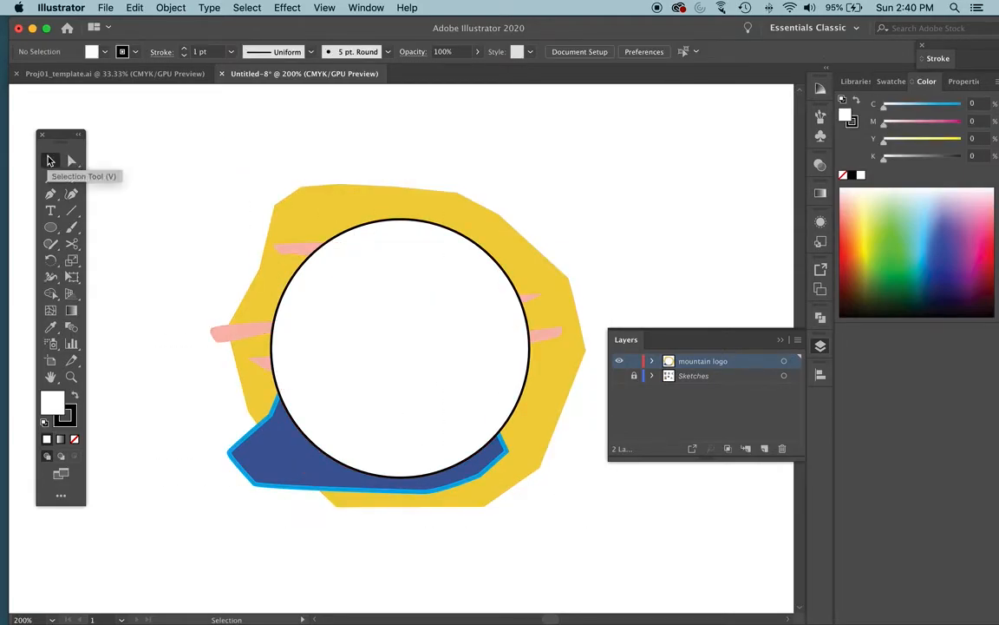
{"action": "left_click_drag", "start_coordinate": [157, 138], "coordinate": [633, 533]}
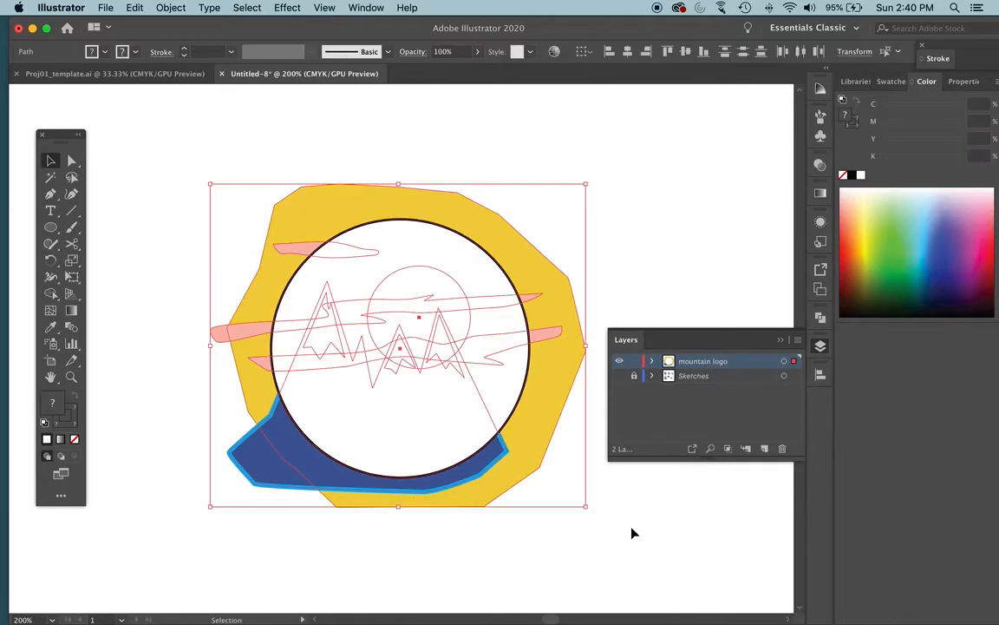
{"action": "right_click", "coordinate": [433, 252]}
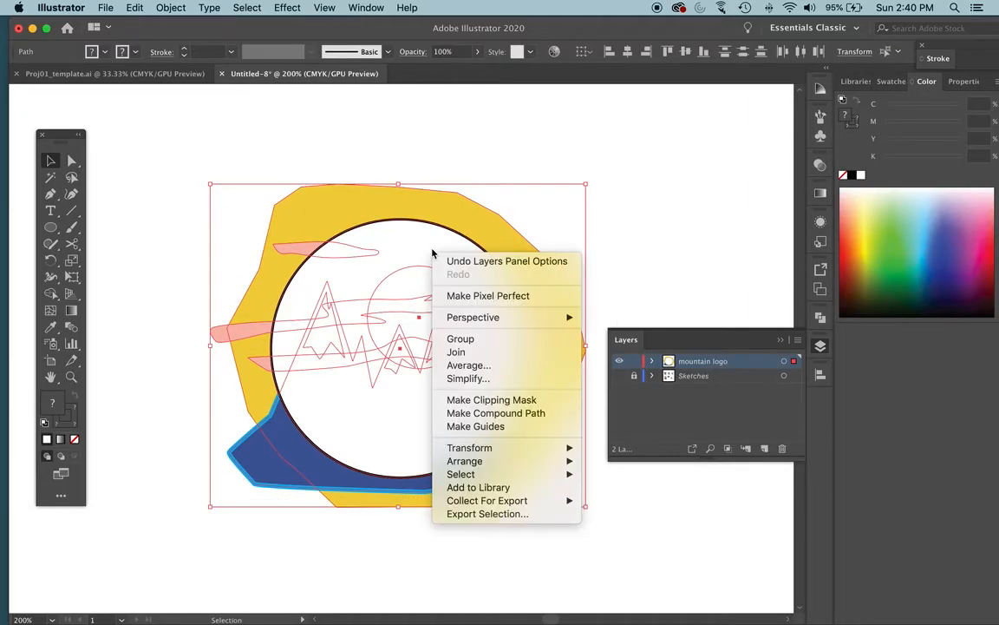
{"action": "left_click", "coordinate": [518, 405]}
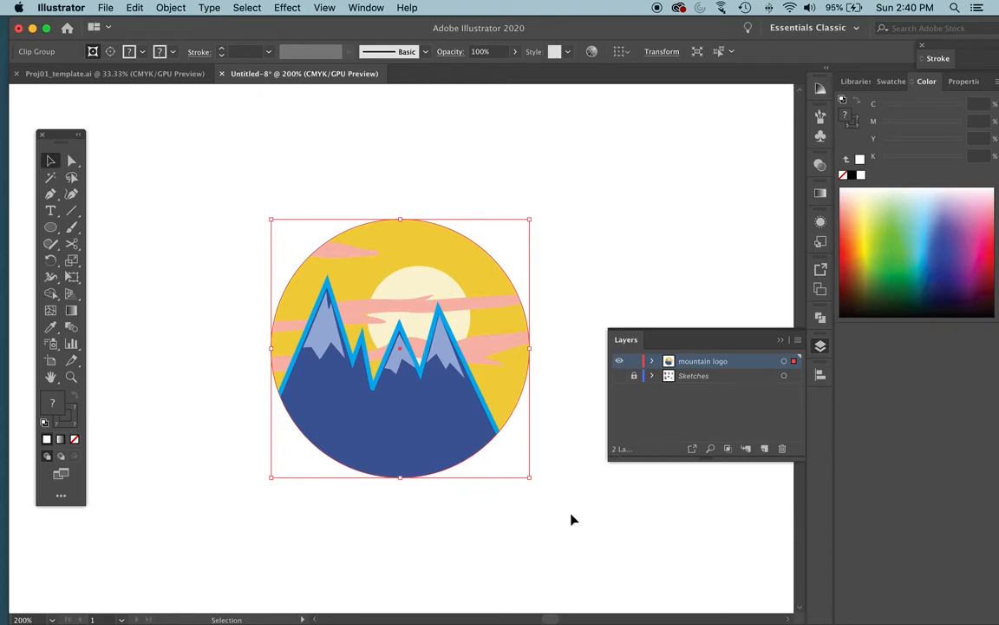
{"action": "left_click", "coordinate": [576, 499]}
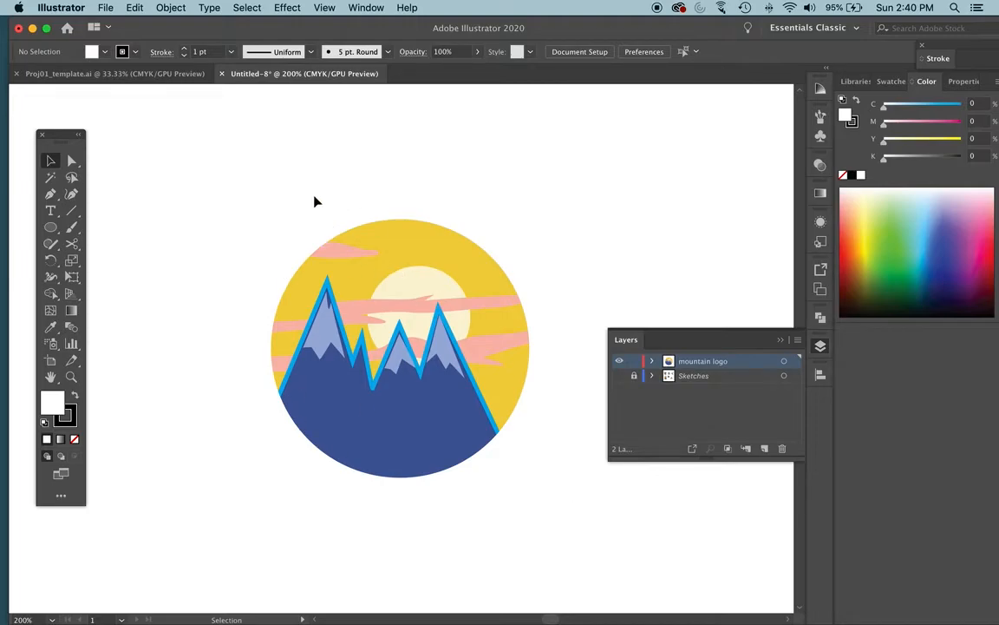
Draw a large ellipse over the clipped logo with the Ellipse tool and remove its fill.
{"action": "left_click", "coordinate": [52, 230]}
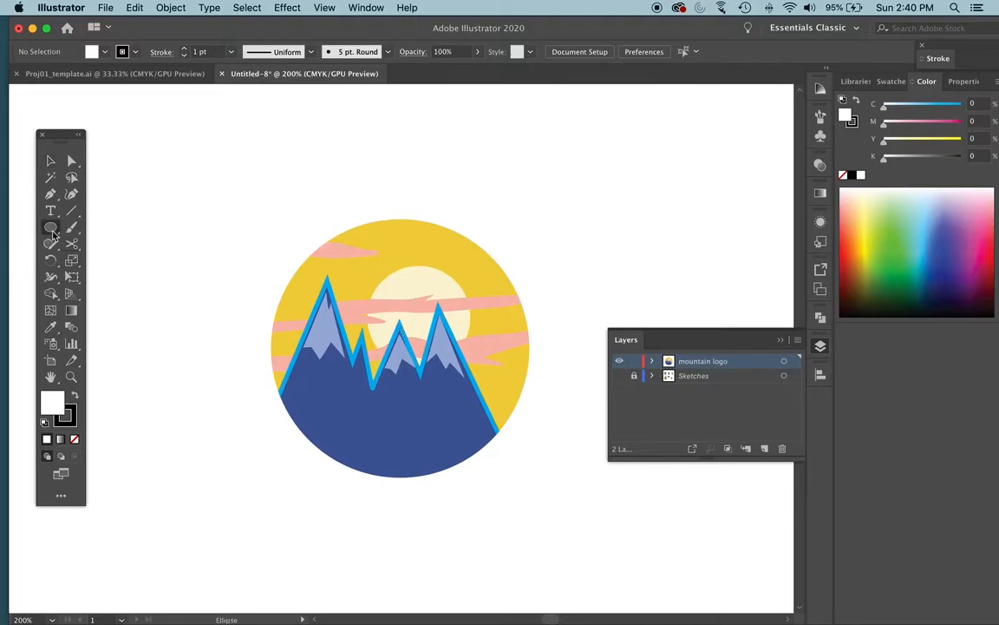
{"action": "left_click_drag", "start_coordinate": [218, 179], "coordinate": [536, 443]}
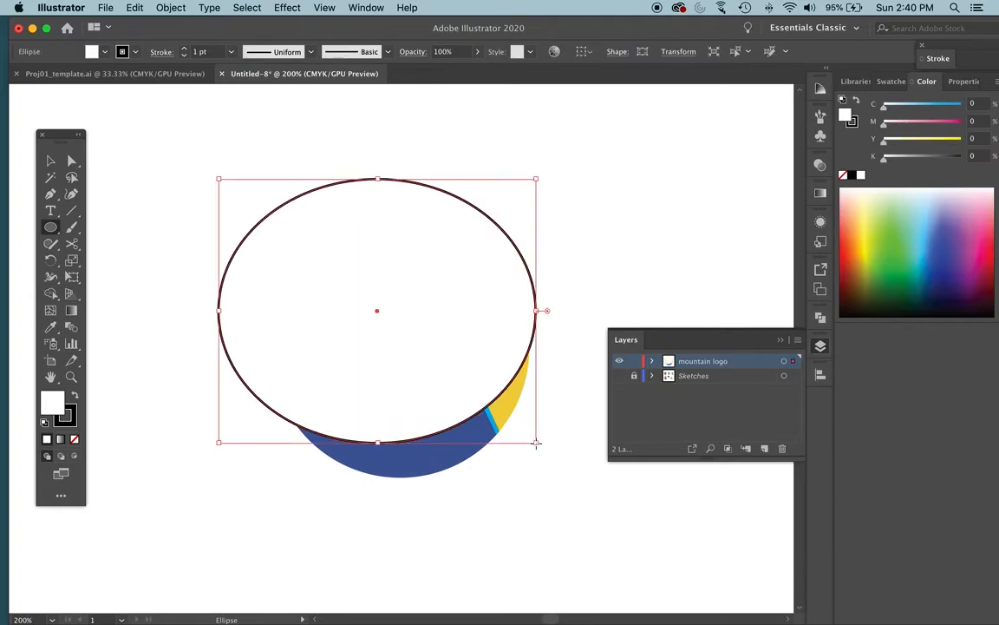
{"action": "key", "text": "slash"}
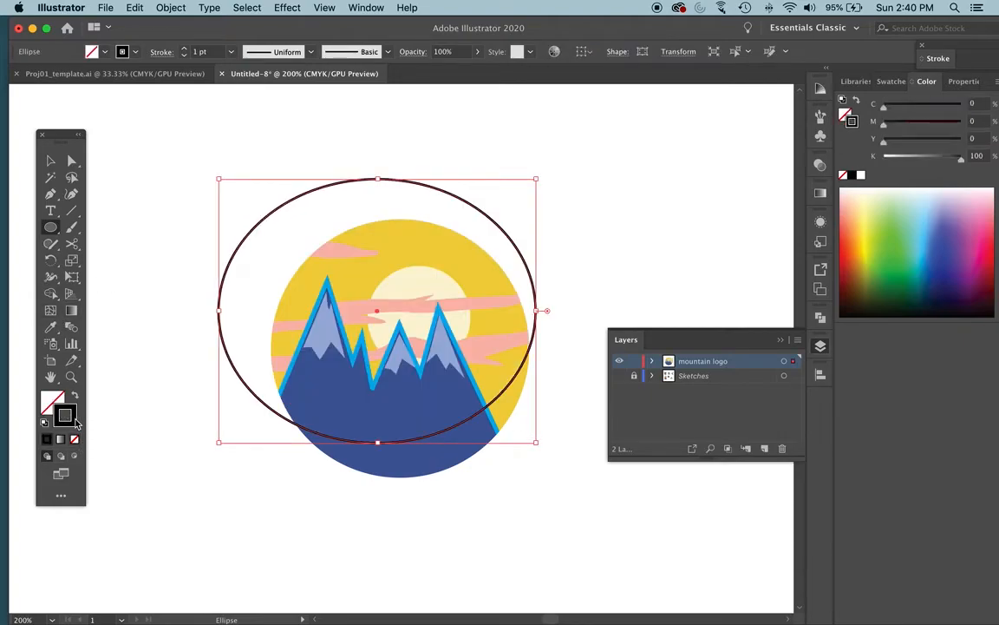
Set the ellipse's stroke color to dark navy, hex 061944.
{"action": "double_click", "coordinate": [66, 414]}
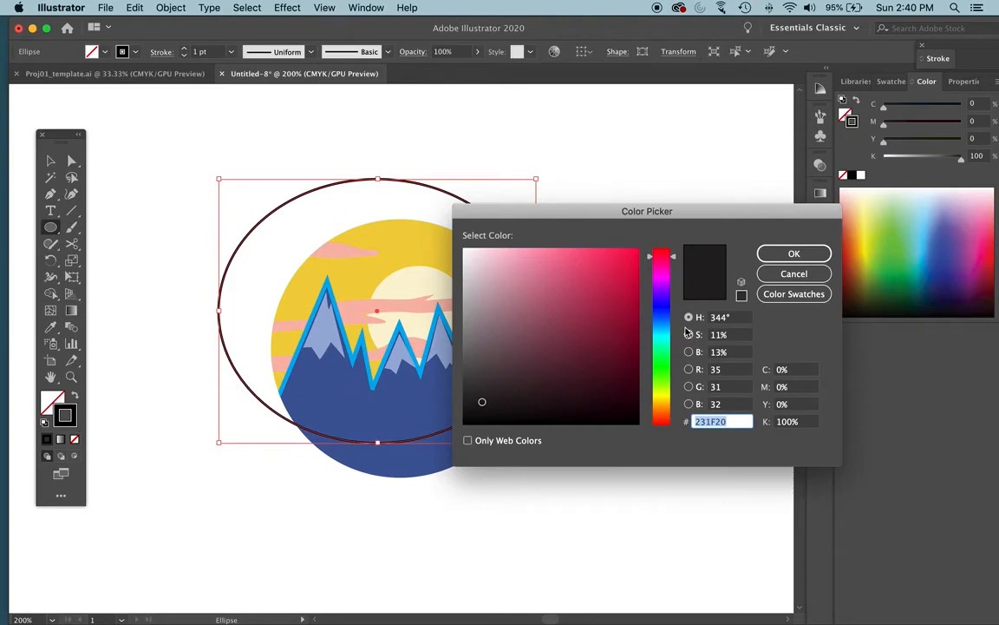
{"action": "left_click", "coordinate": [663, 315]}
{"action": "left_click_drag", "start_coordinate": [612, 368], "coordinate": [623, 377]}
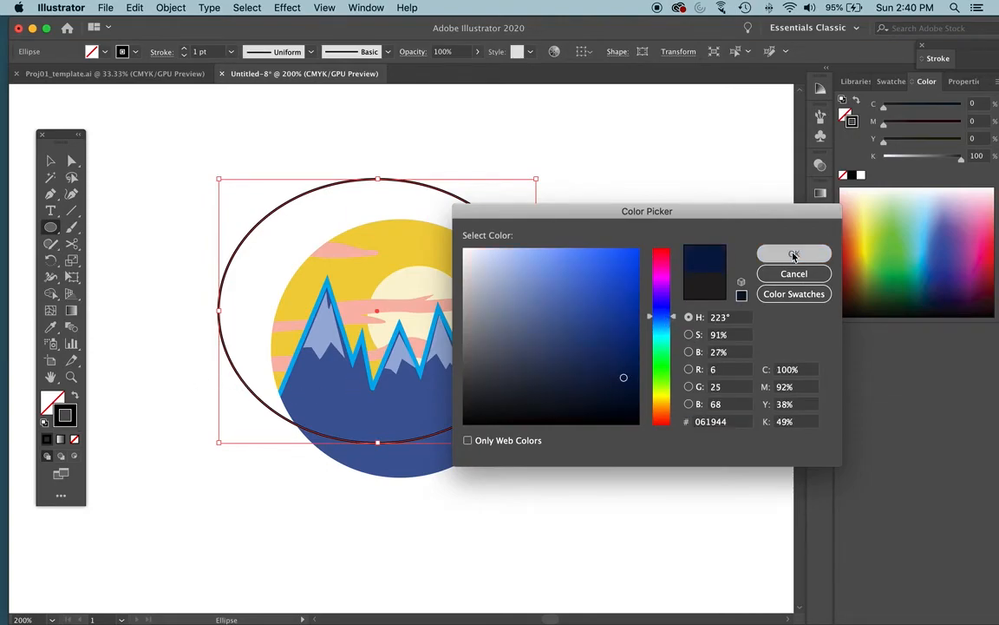
{"action": "left_click", "coordinate": [794, 253]}
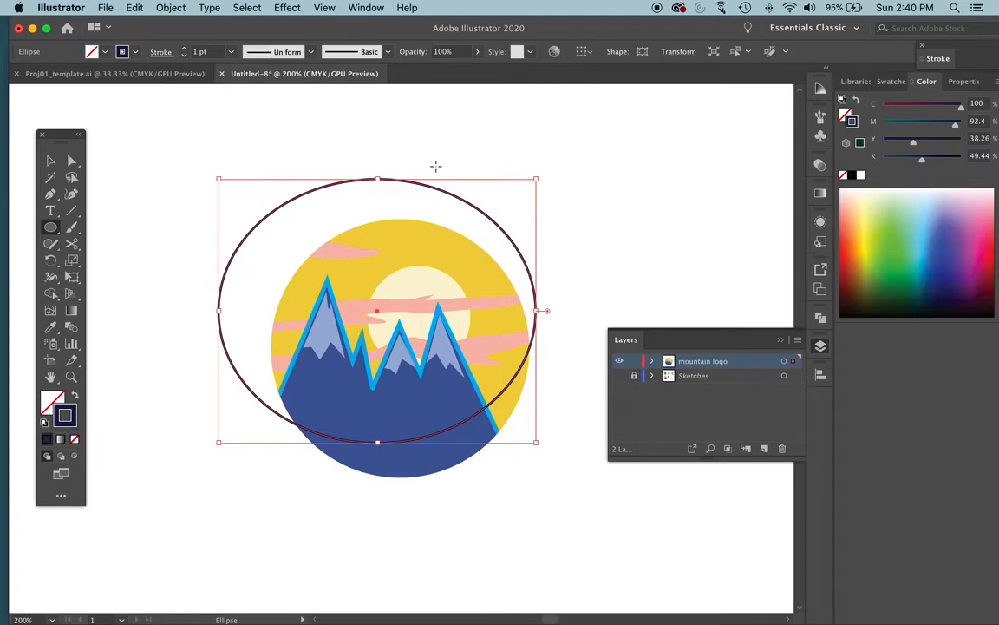
Lower the ellipse's upper edge toward the top of the logo and set its stroke weight to 2 pt.
{"action": "left_click_drag", "start_coordinate": [380, 179], "coordinate": [384, 214]}
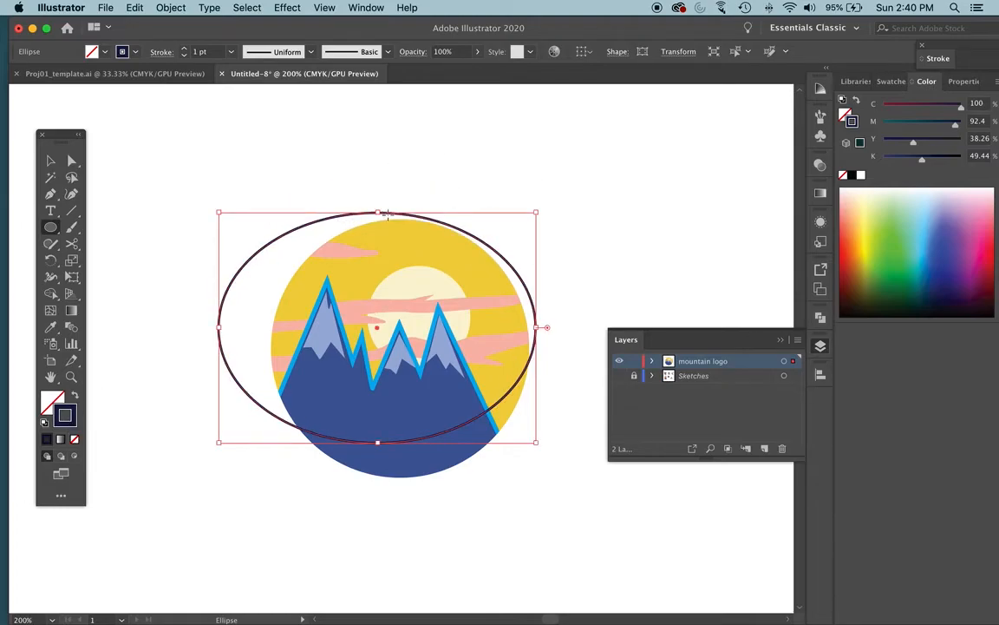
{"action": "left_click", "coordinate": [51, 161]}
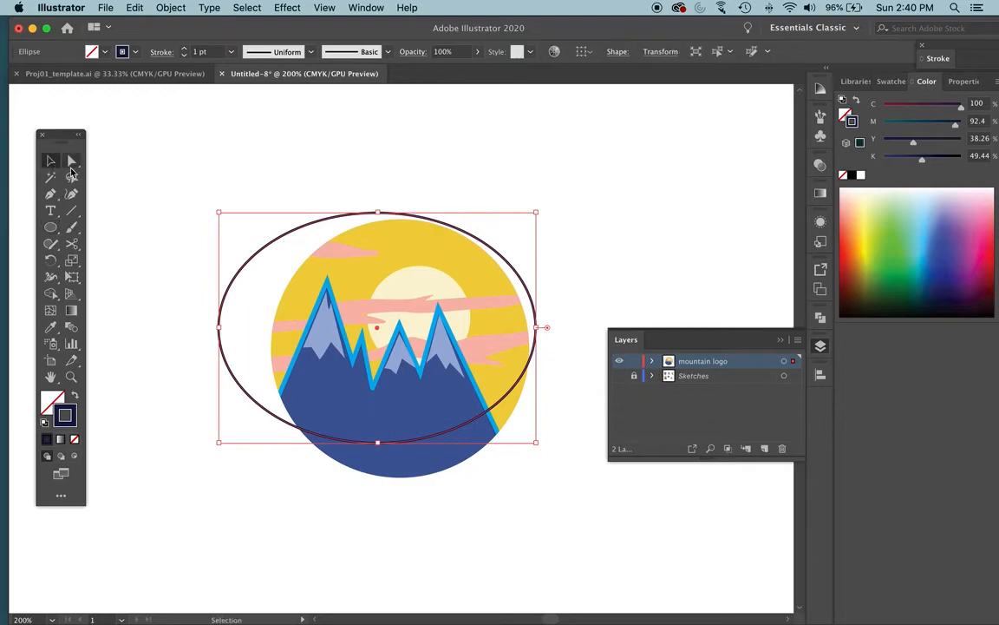
{"action": "left_click", "coordinate": [259, 210]}
{"action": "left_click_drag", "start_coordinate": [217, 165], "coordinate": [286, 273]}
{"action": "left_click", "coordinate": [186, 50]}
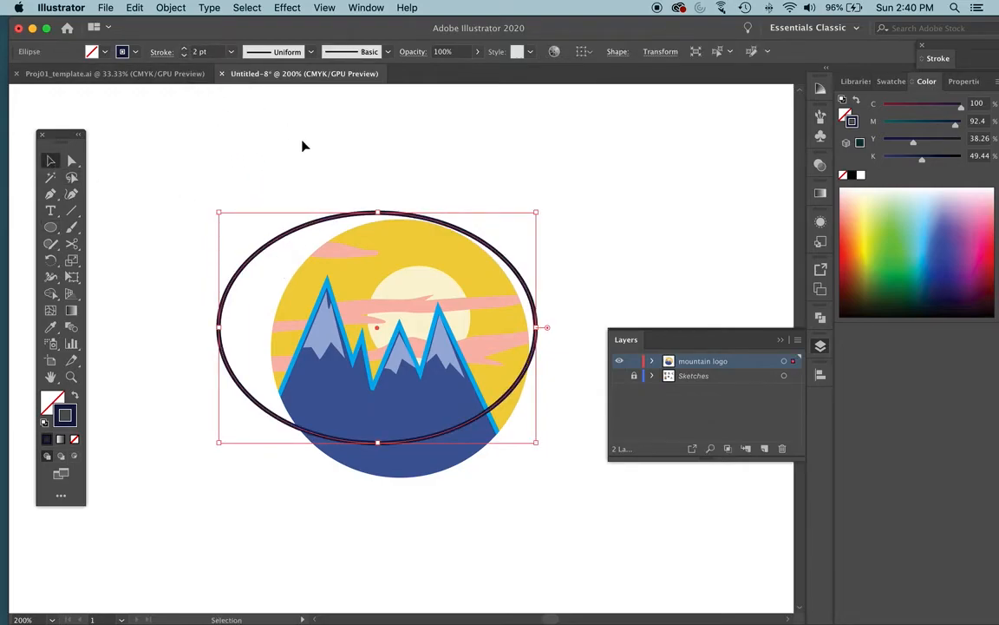
Move the navy ellipse and resize its sides to fit the round edge of the clipped logo, then deselect it.
{"action": "left_click_drag", "start_coordinate": [364, 215], "coordinate": [392, 222]}
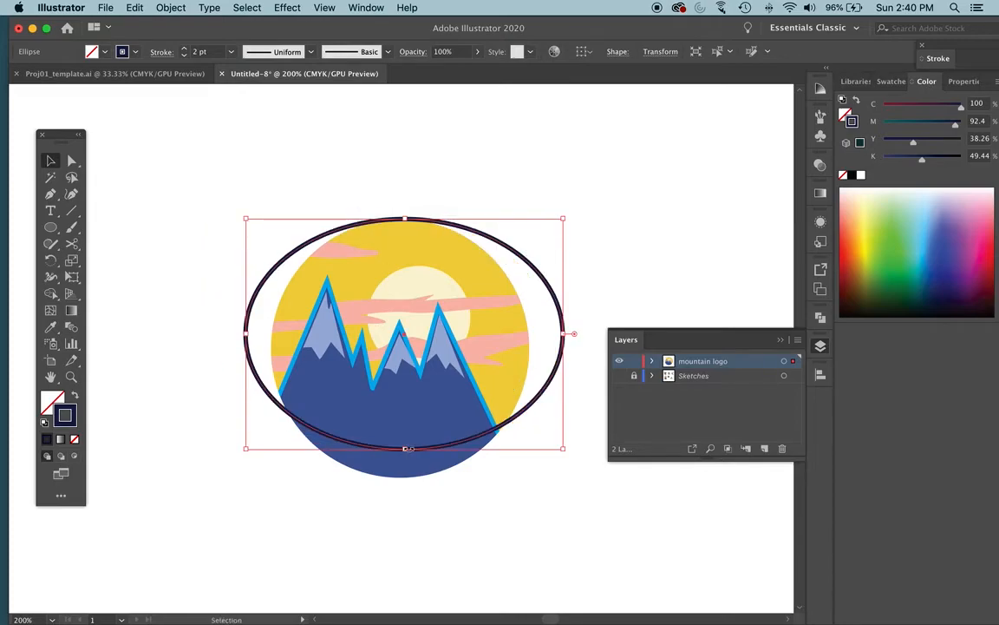
{"action": "left_click_drag", "start_coordinate": [404, 450], "coordinate": [403, 476]}
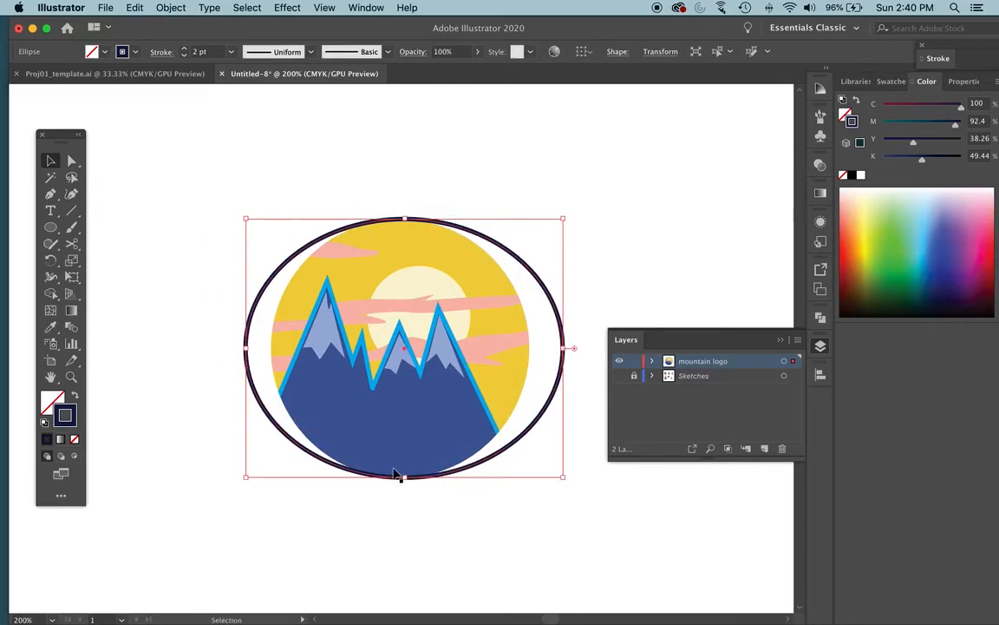
{"action": "left_click_drag", "start_coordinate": [249, 348], "coordinate": [271, 348]}
{"action": "left_click_drag", "start_coordinate": [563, 348], "coordinate": [531, 351]}
{"action": "left_click", "coordinate": [592, 301]}
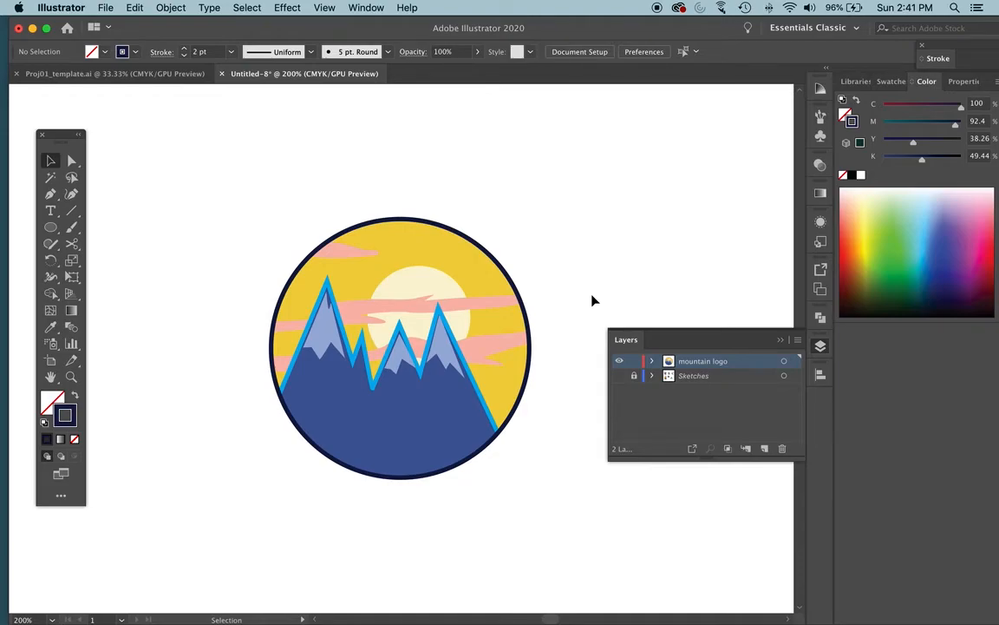
Show the Sketches layer and compare the finished logo with the sketch beneath it.
{"action": "key", "text": "super+minus"}
{"action": "key", "text": "super+minus"}
{"action": "key", "text": "super+minus"}
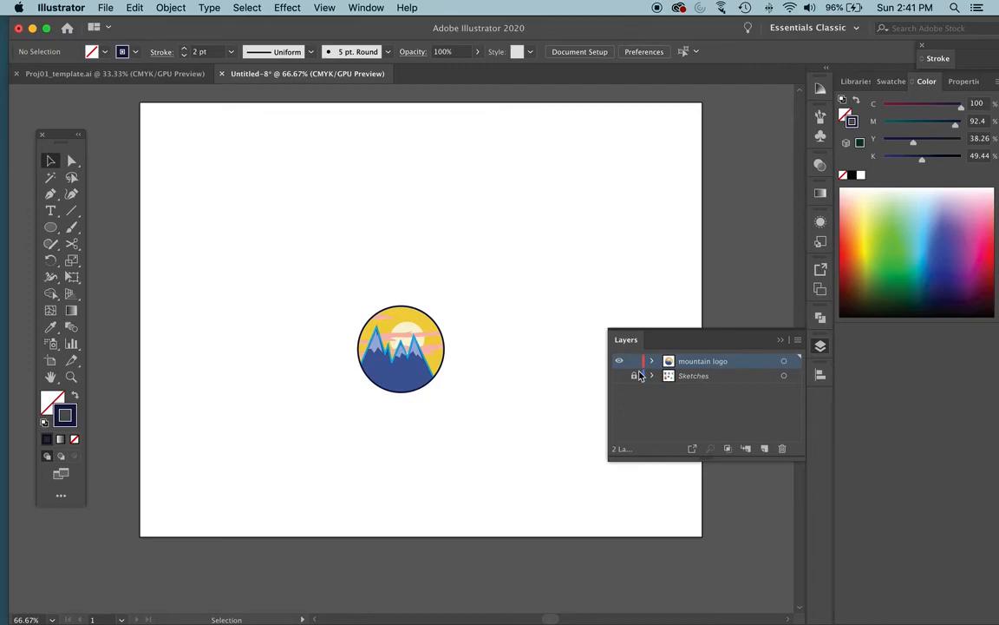
{"action": "left_click", "coordinate": [621, 377]}
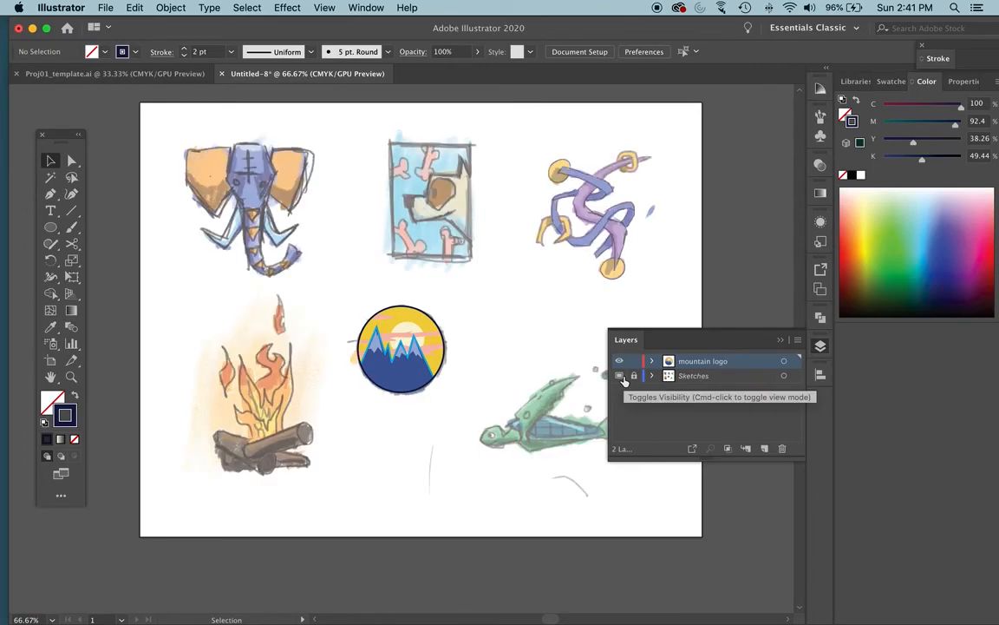
{"action": "key", "text": "super+plus"}
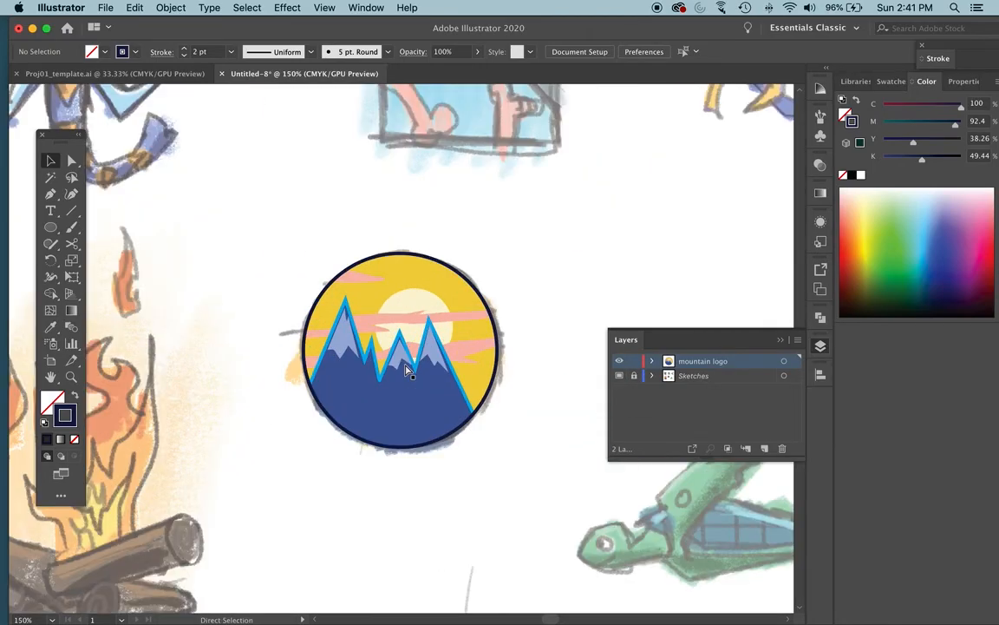
Hide the Sketches layer and select the logo with its outline to inspect the artwork, then deselect it.
{"action": "left_click", "coordinate": [618, 375]}
{"action": "key", "text": "v"}
{"action": "left_click_drag", "start_coordinate": [276, 250], "coordinate": [567, 478]}
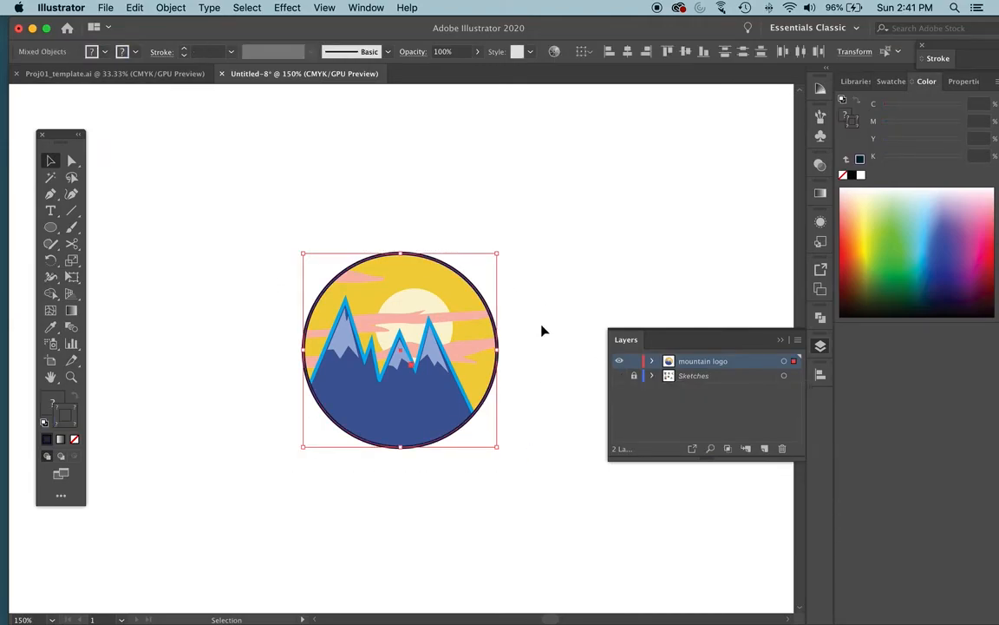
{"action": "left_click", "coordinate": [548, 279]}
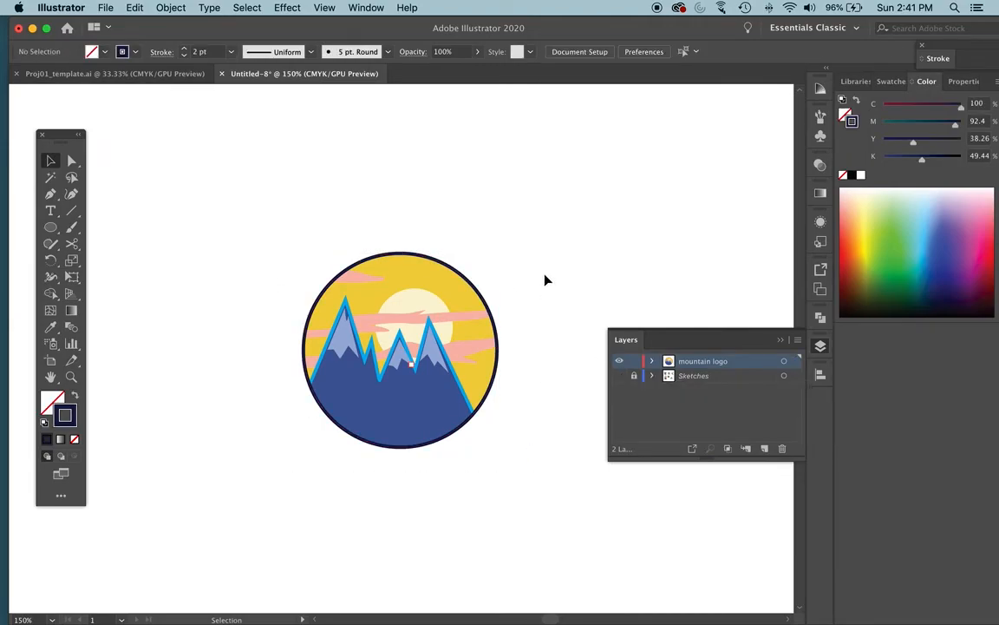
Show the Sketches layer once more to review the logo among the other sketches, then hide it again.
{"action": "key", "text": "super+minus"}
{"action": "key", "text": "super+minus"}
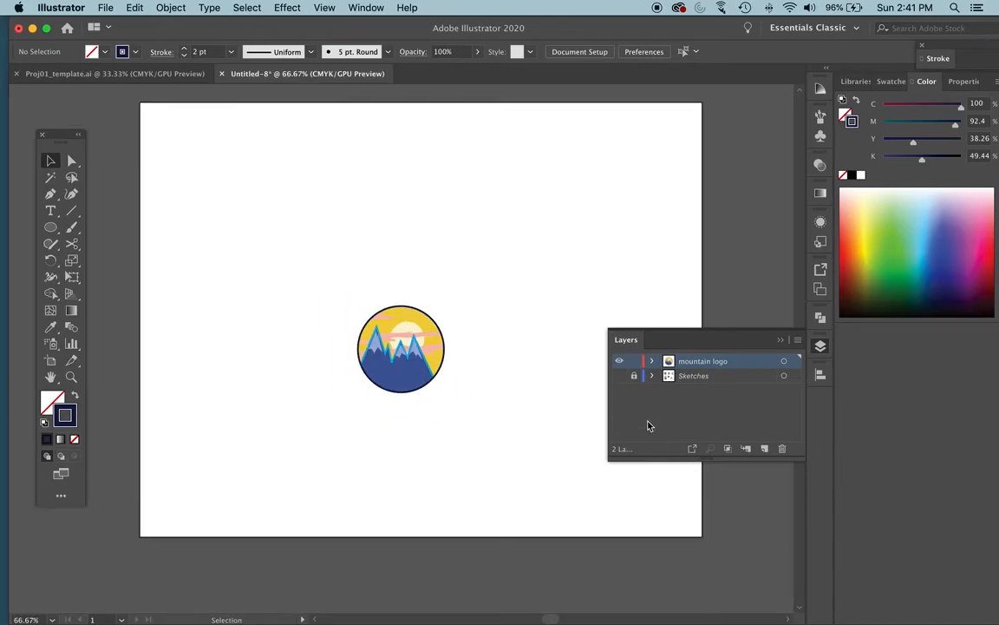
{"action": "left_click", "coordinate": [619, 375]}
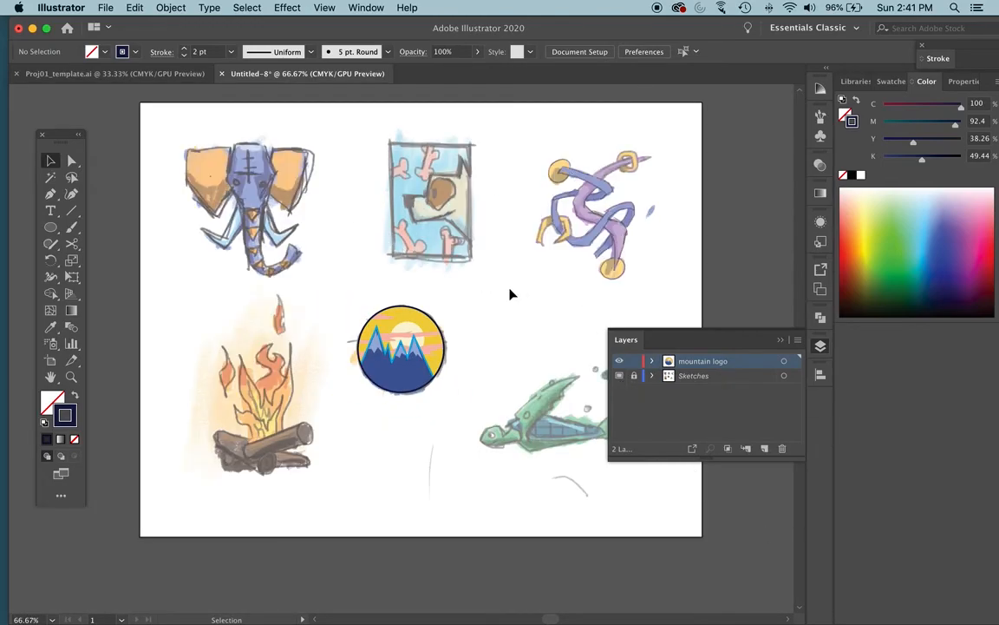
{"action": "key", "text": "super"}
{"action": "left_click", "coordinate": [620, 377]}
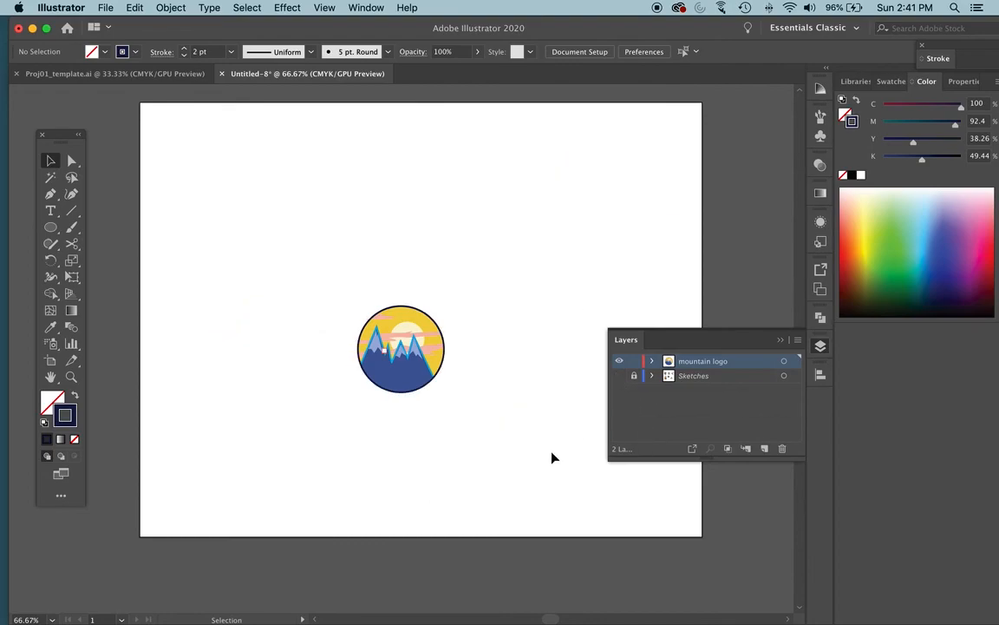